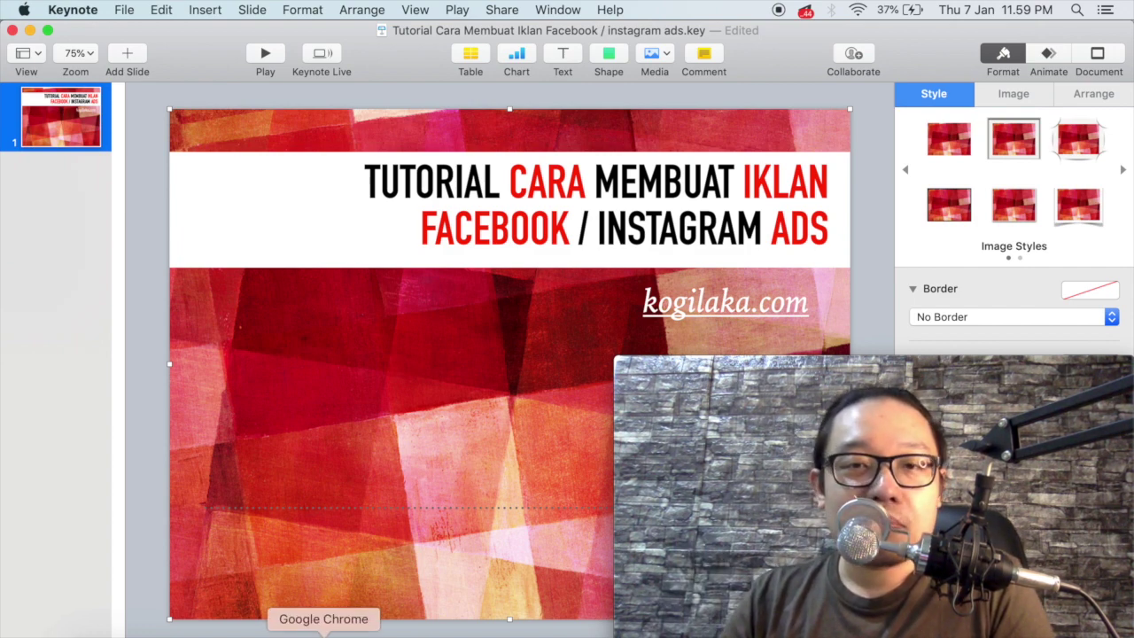
# Switch to Google Chrome with the campaigns list of Facebook Ads Manager
pyautogui.click(323, 632)
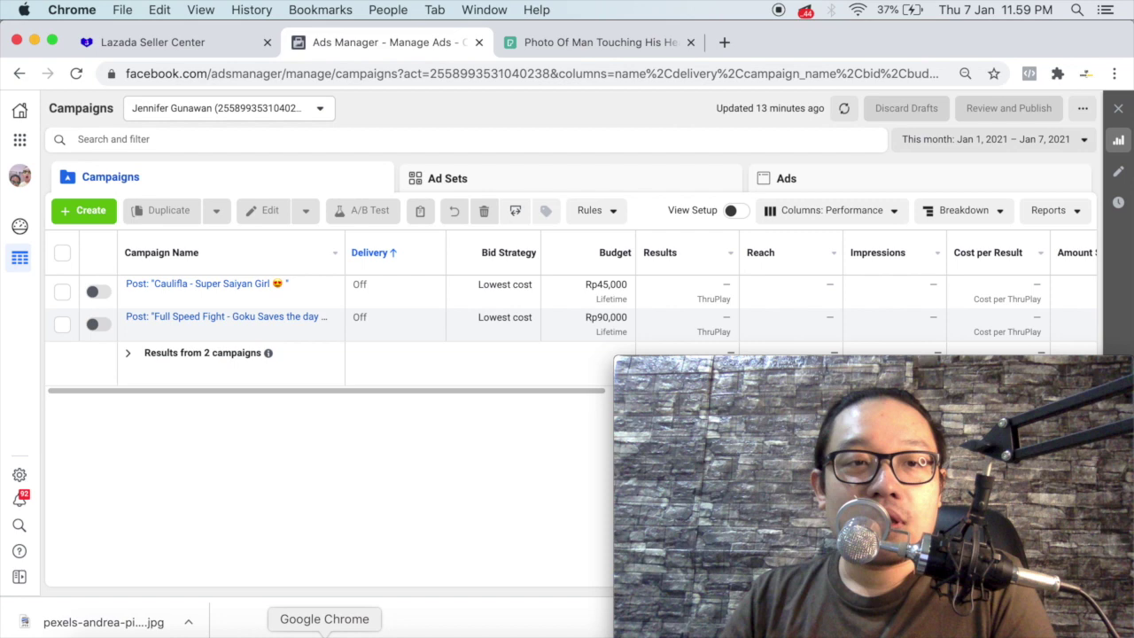
pyautogui.click(740, 400)
pyautogui.moveTo(615, 357); pyautogui.dragTo(756, 435)
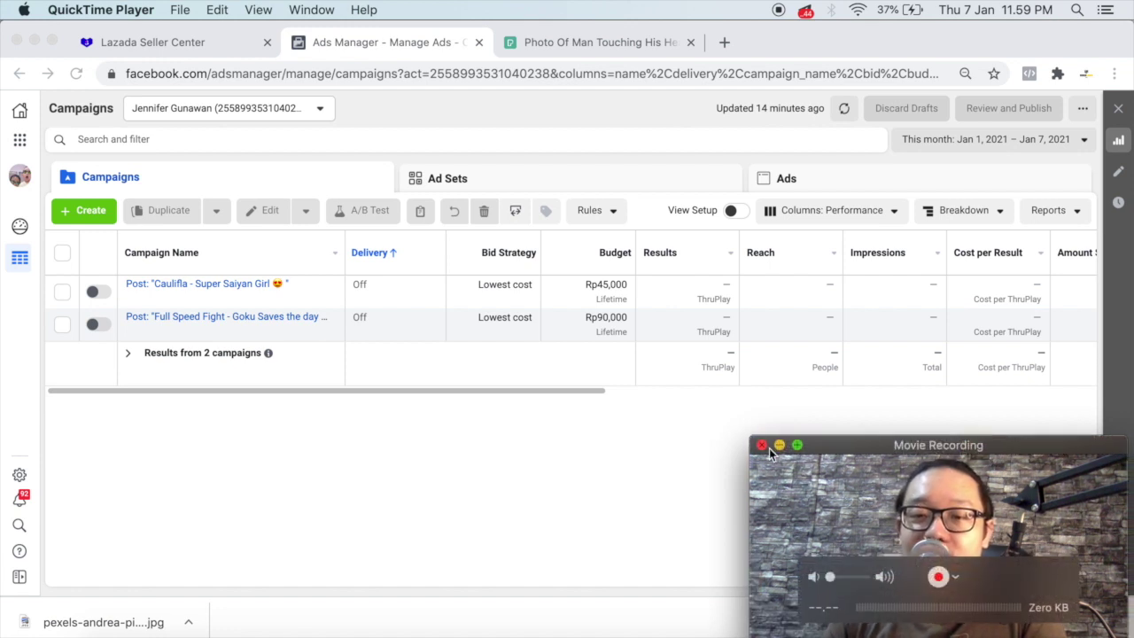
pyautogui.moveTo(756, 435); pyautogui.dragTo(620, 363)
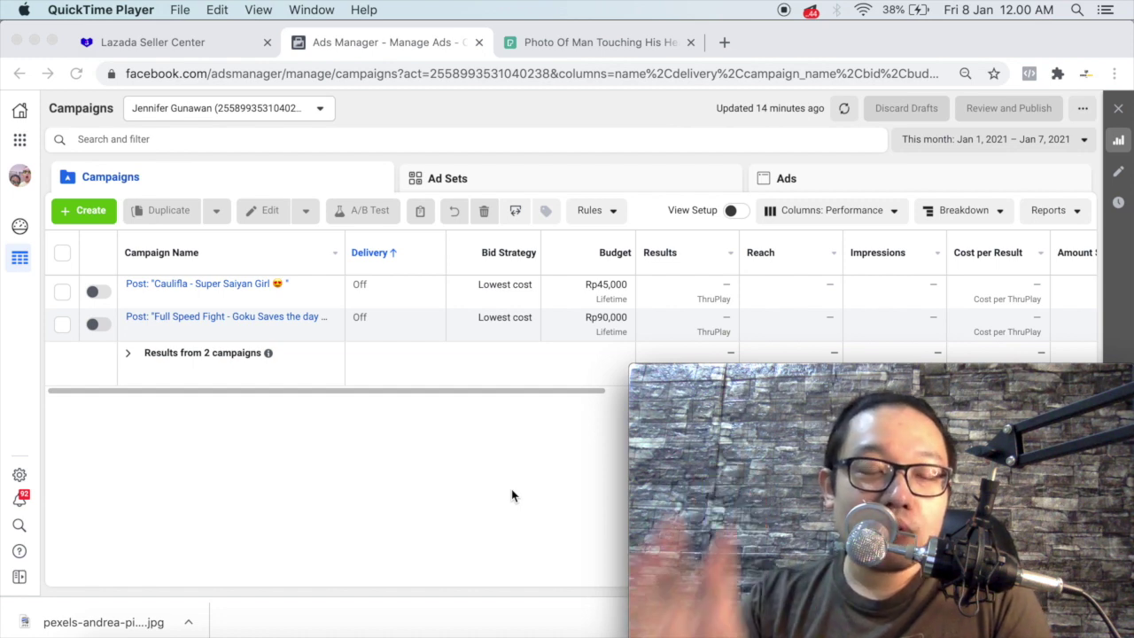
pyautogui.click(160, 471)
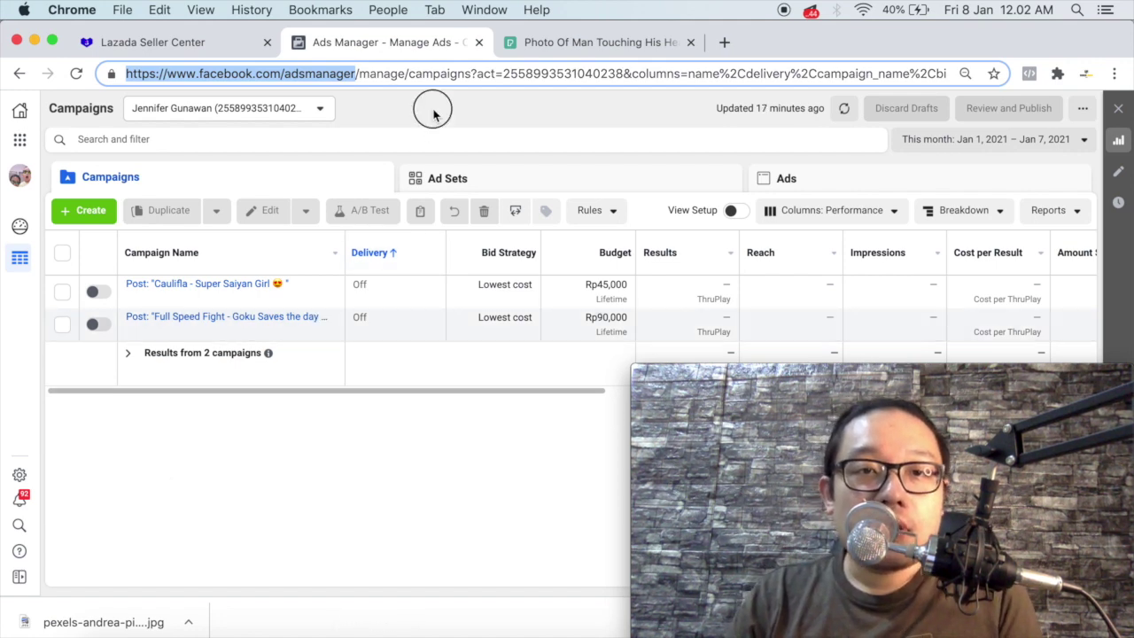
pyautogui.click(431, 115)
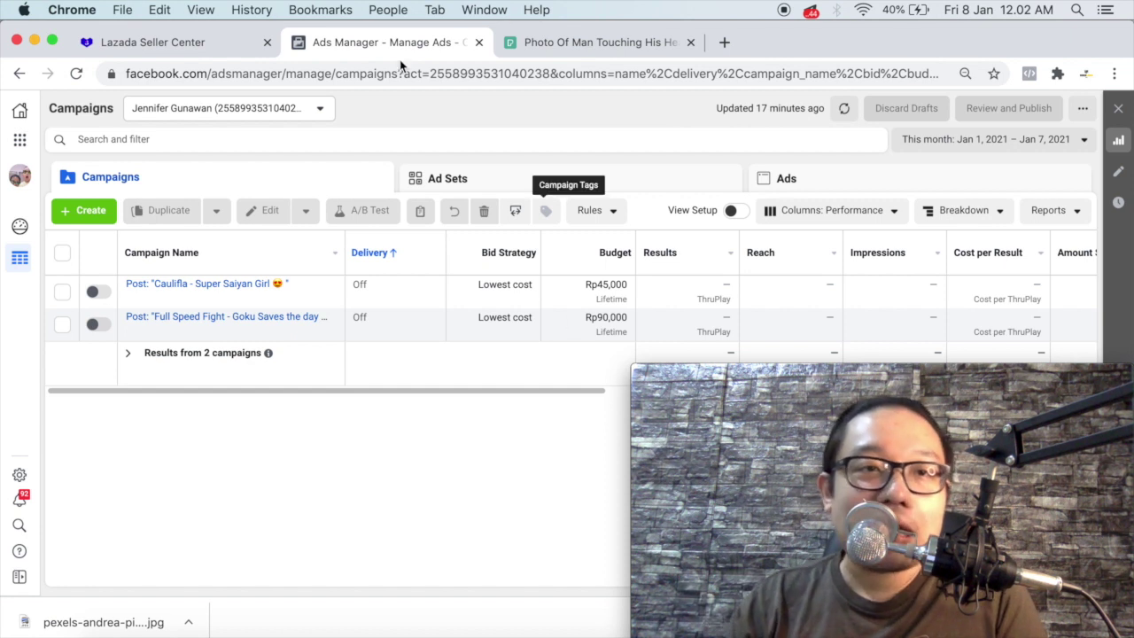
pyautogui.click(295, 75)
pyautogui.press('Right')
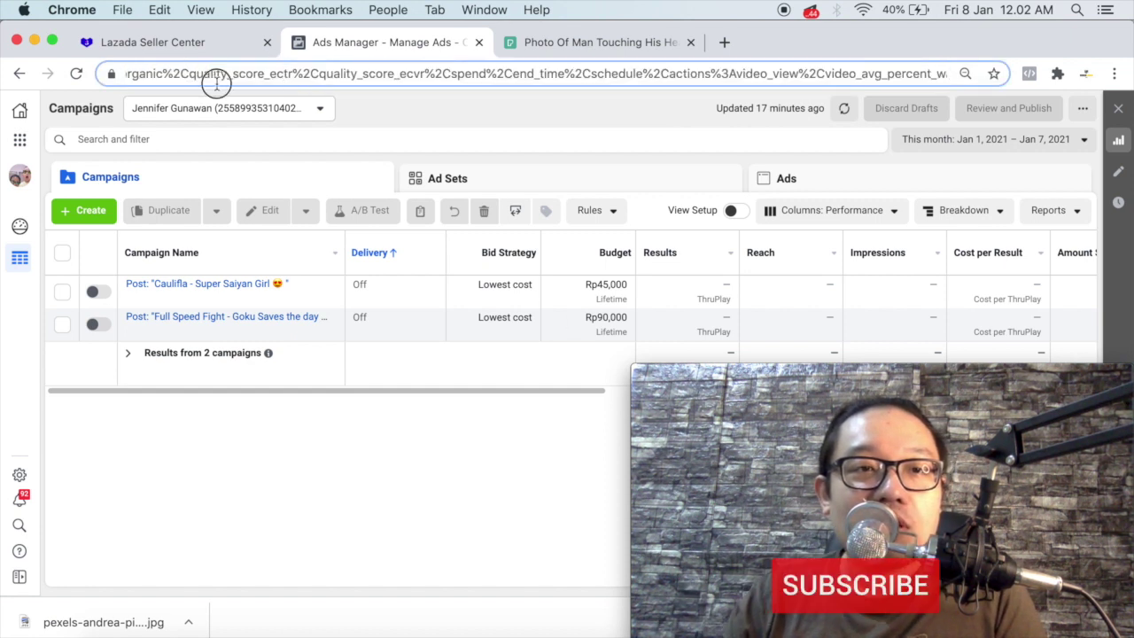
pyautogui.press('Right')
pyautogui.press('Home')
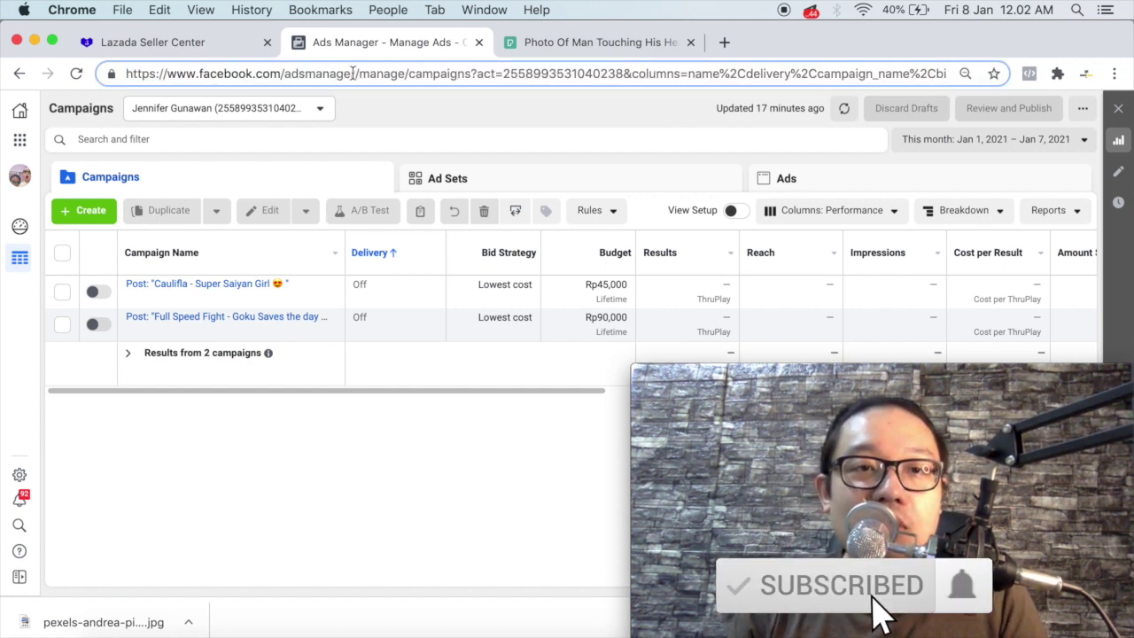
pyautogui.moveTo(355, 73); pyautogui.dragTo(79, 73)
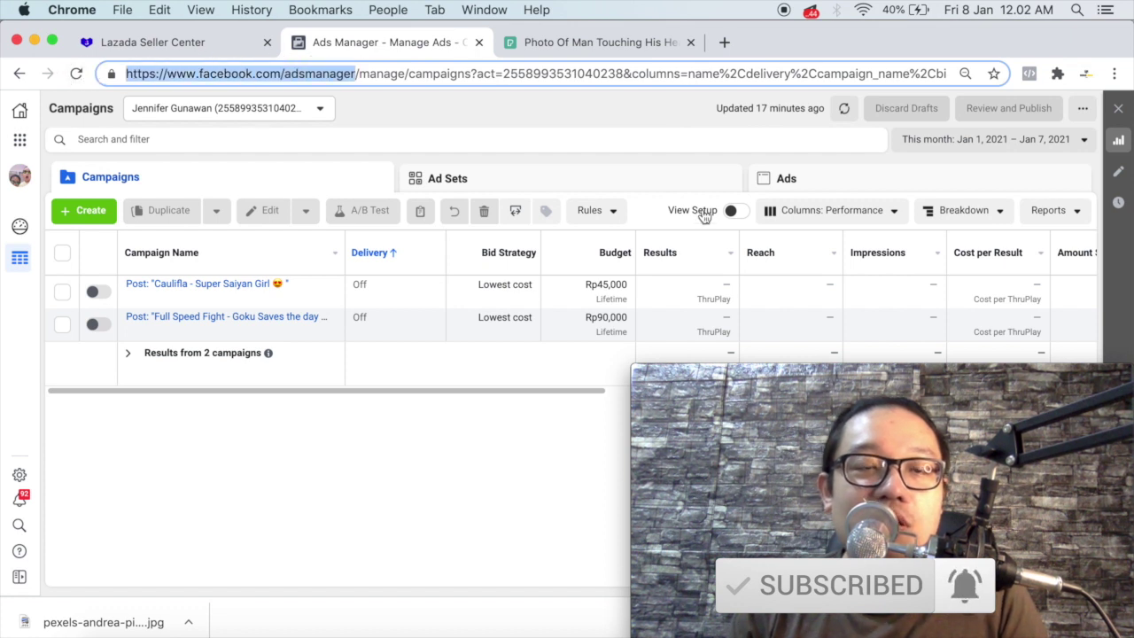
pyautogui.click(242, 72)
pyautogui.click(346, 73)
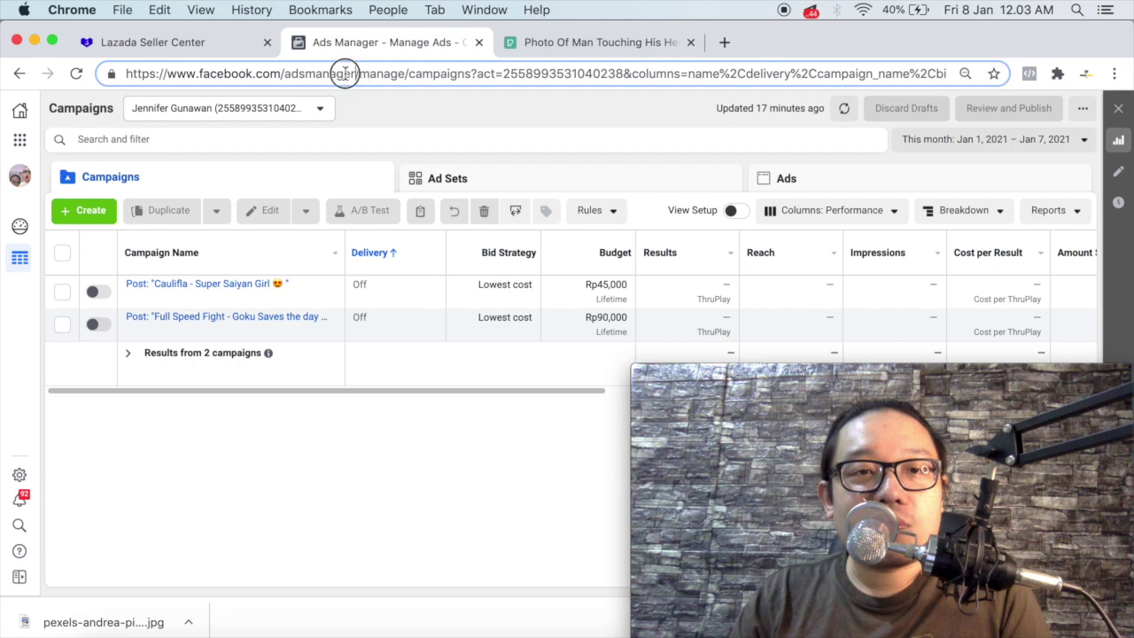
pyautogui.moveTo(356, 74); pyautogui.dragTo(70, 76)
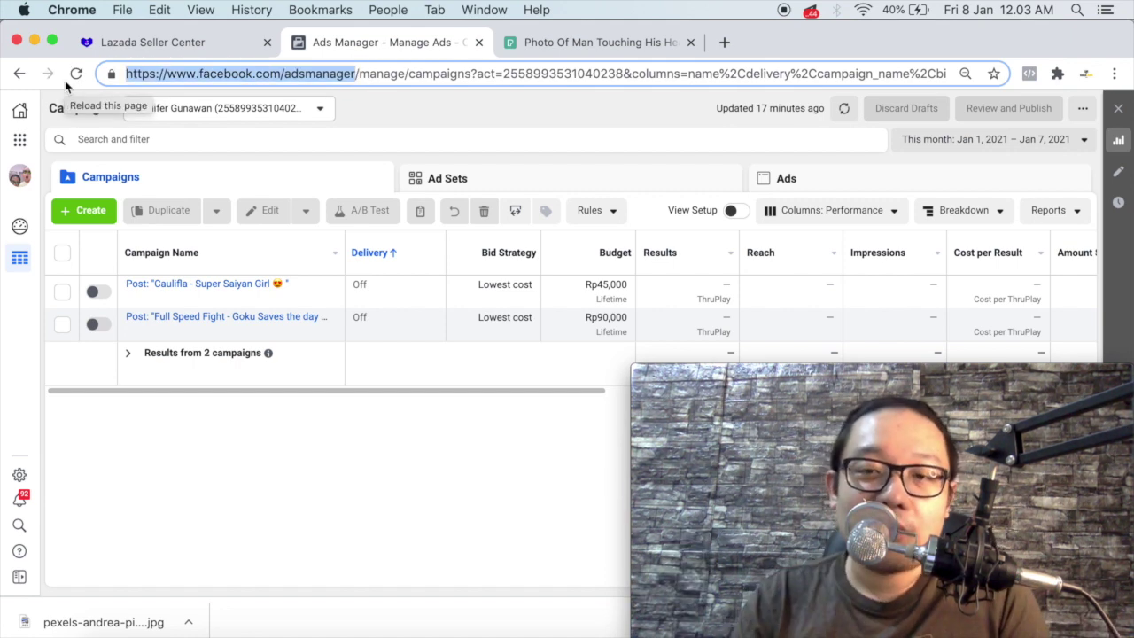
pyautogui.click(258, 444)
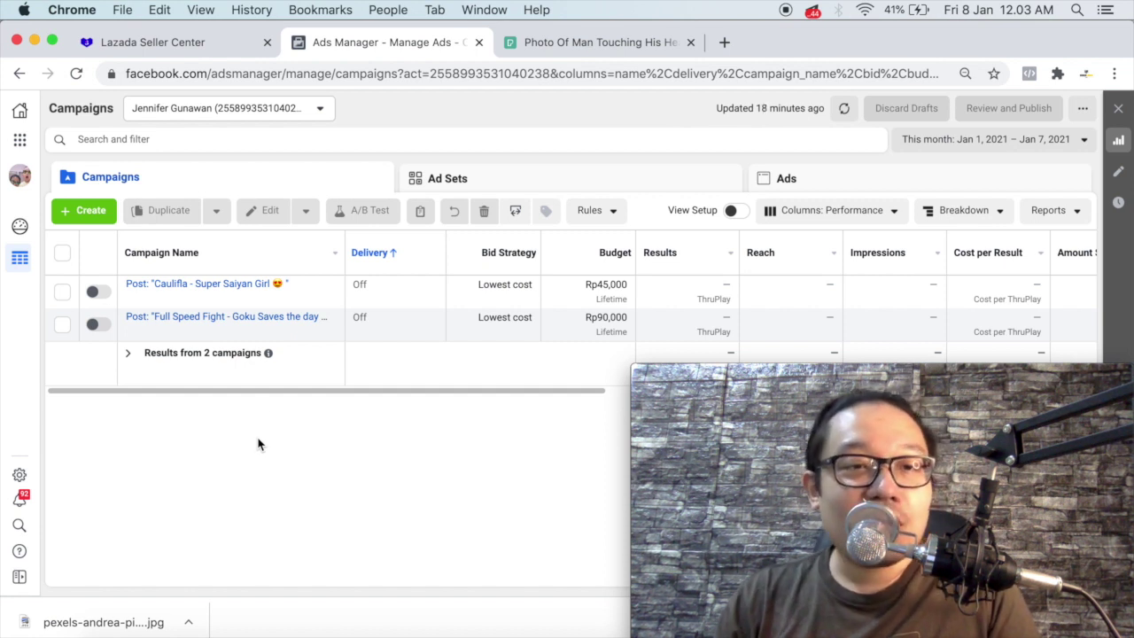
# Start creating a new campaign and review the available campaign objectives
pyautogui.click(87, 214)
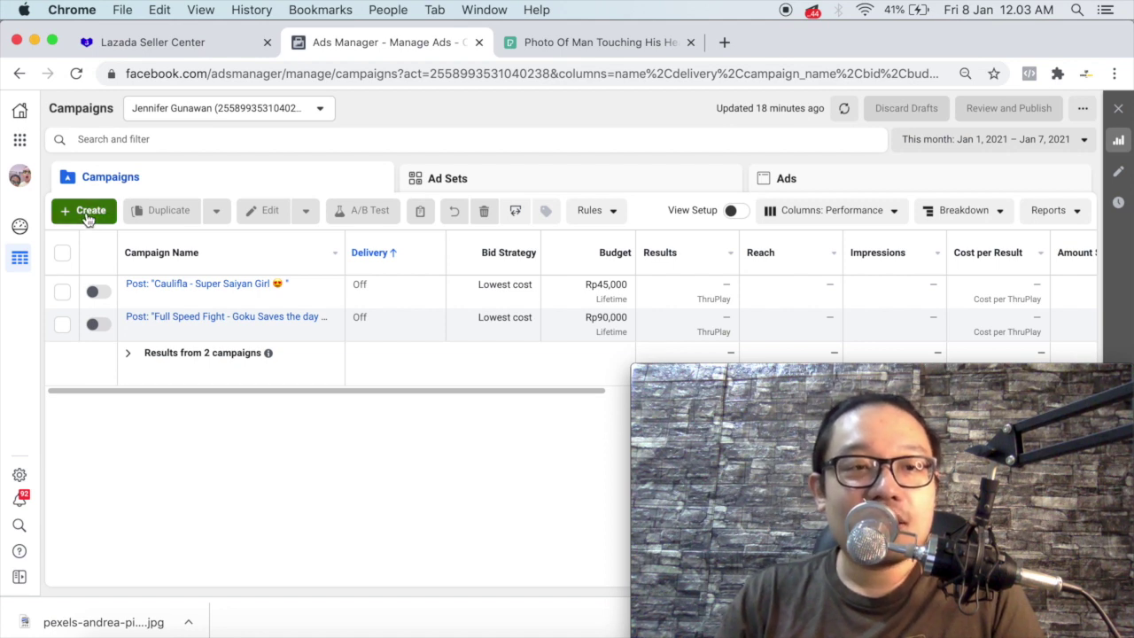
pyautogui.click(710, 405)
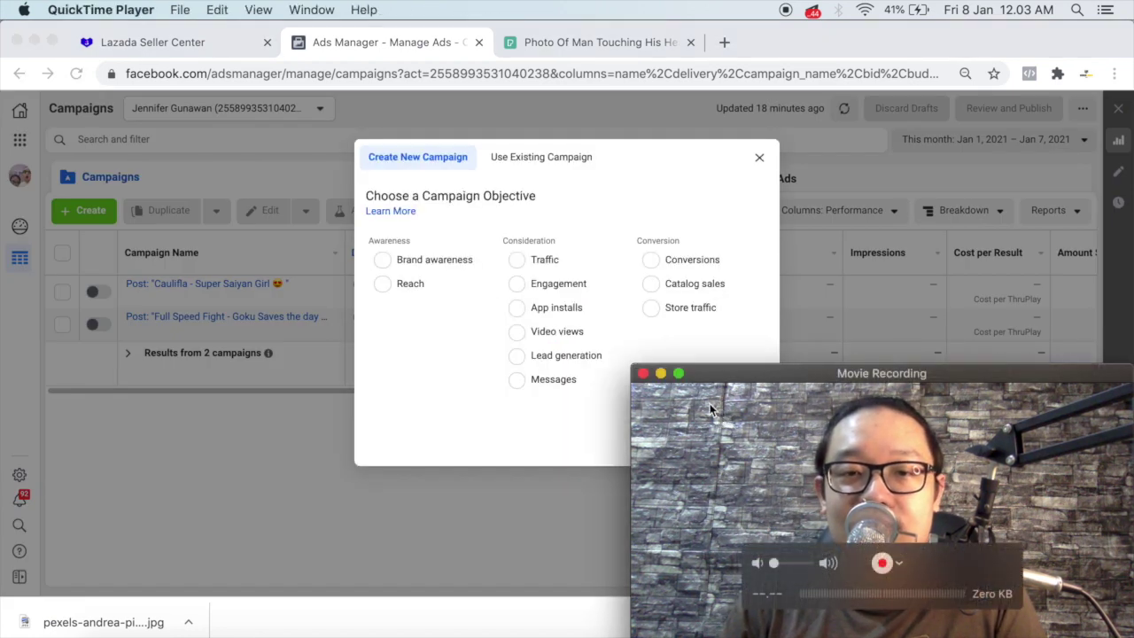
pyautogui.click(643, 374)
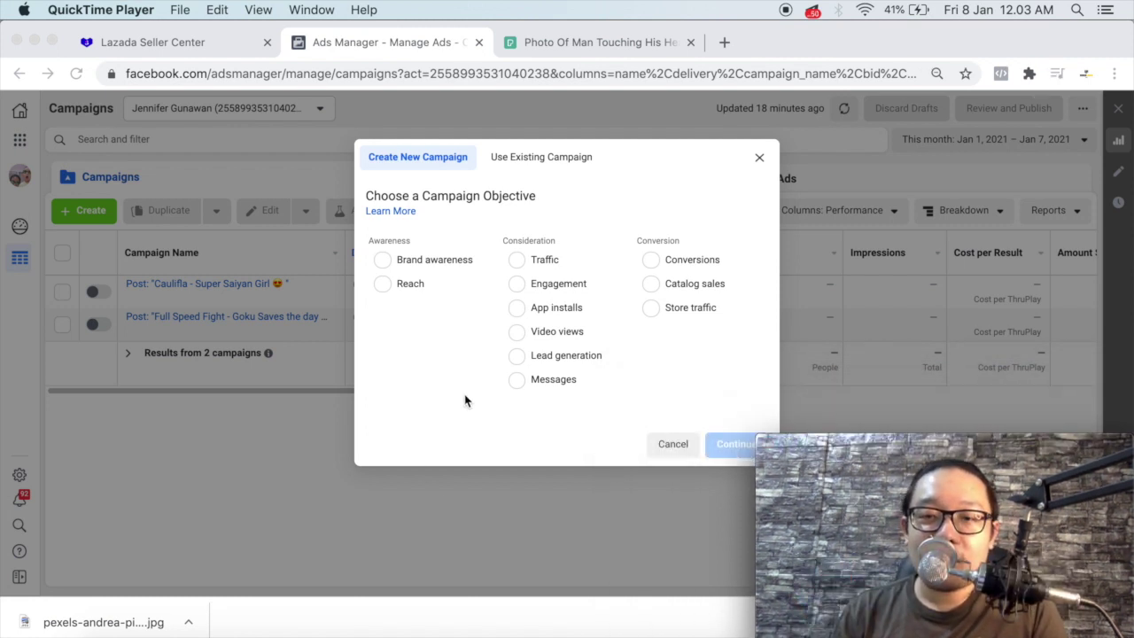
pyautogui.click(421, 195)
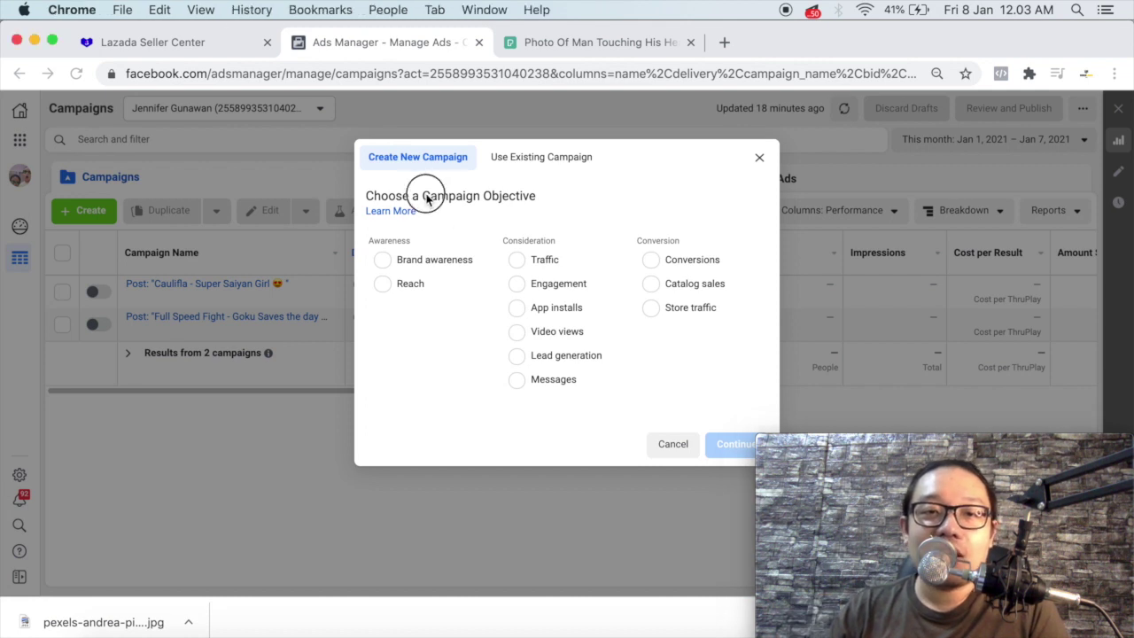
pyautogui.moveTo(424, 199); pyautogui.dragTo(561, 203)
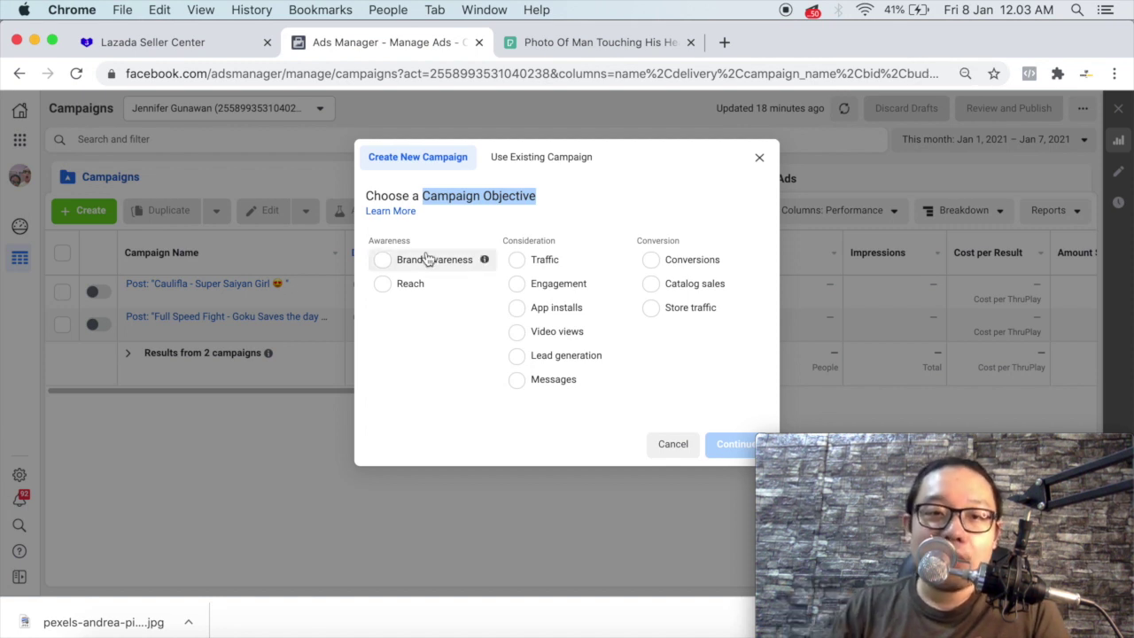
pyautogui.click(480, 197)
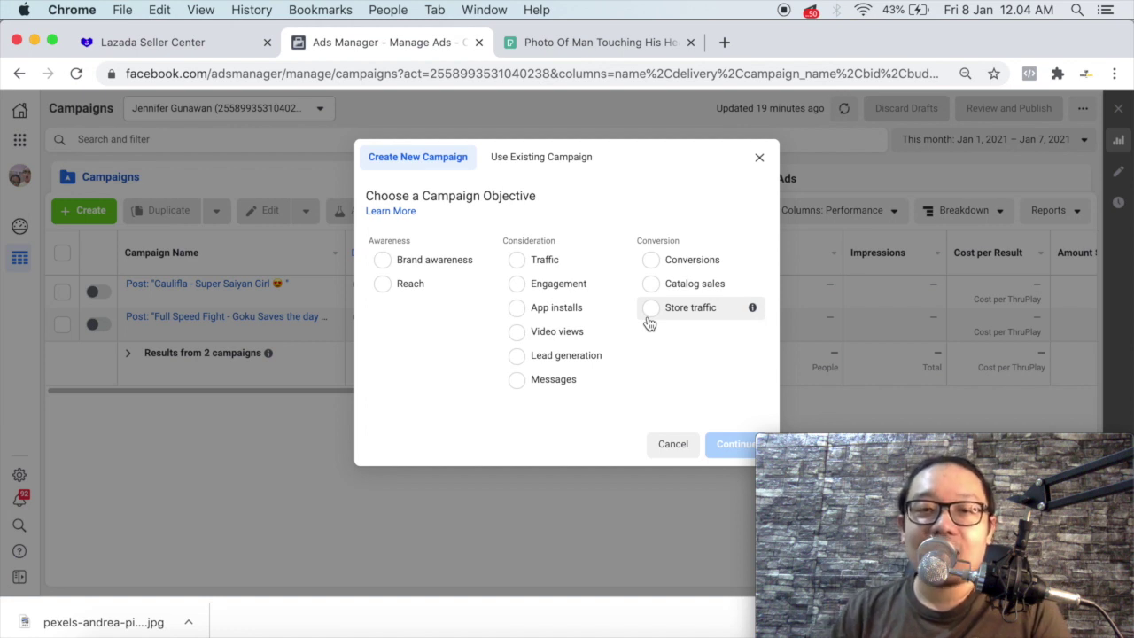
# Choose Conversions as the new campaign's objective
pyautogui.click(652, 262)
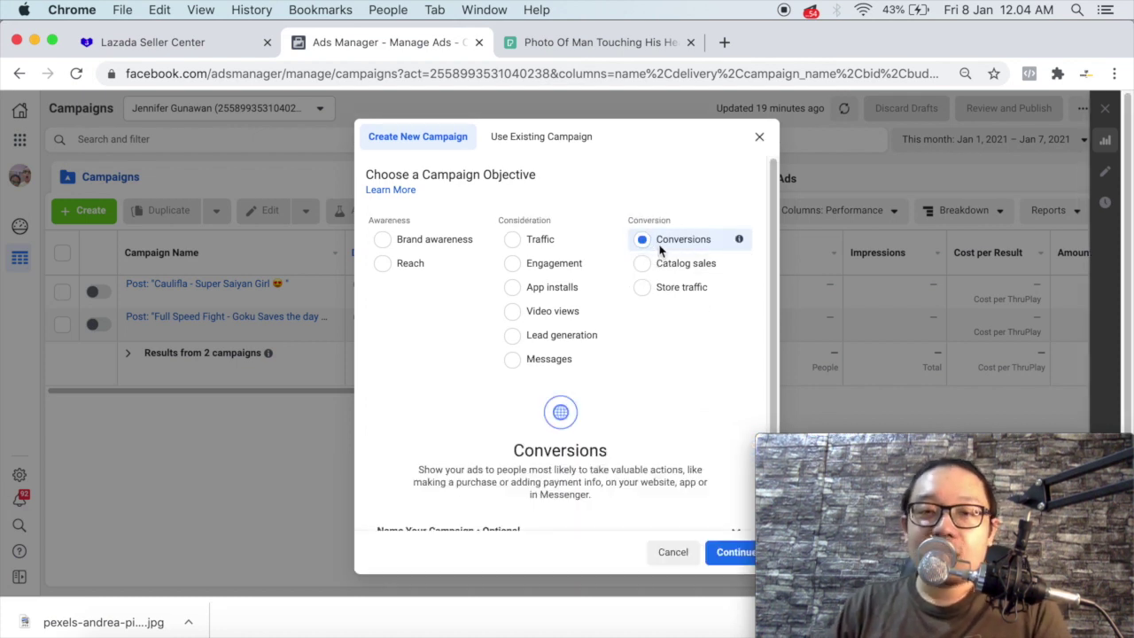
pyautogui.scroll(-2, 628, 410)
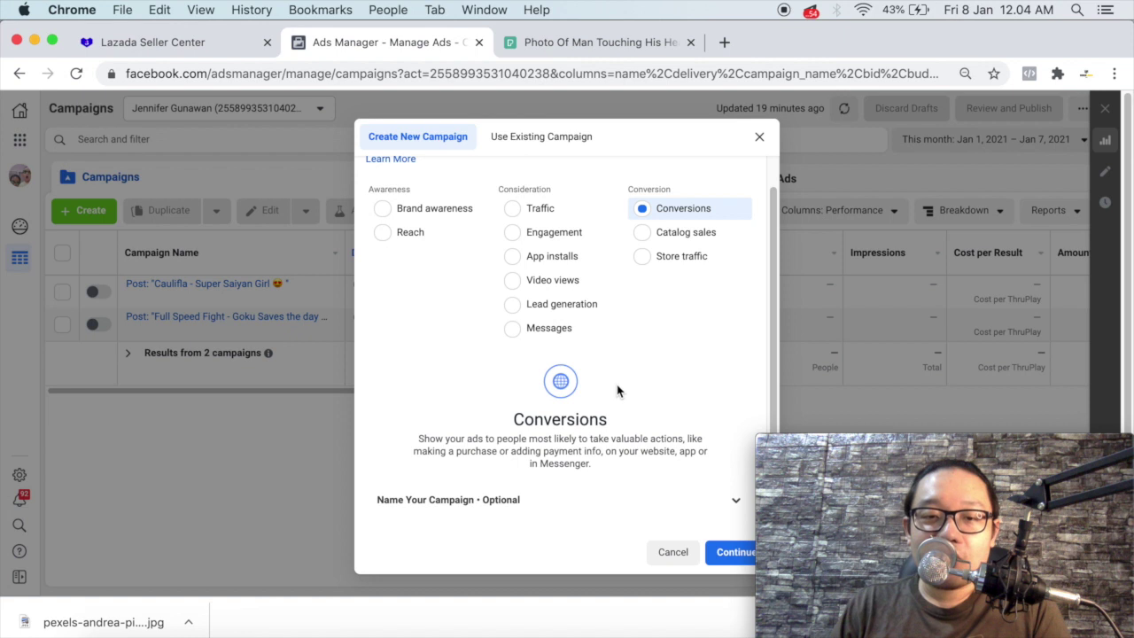
pyautogui.click(850, 447)
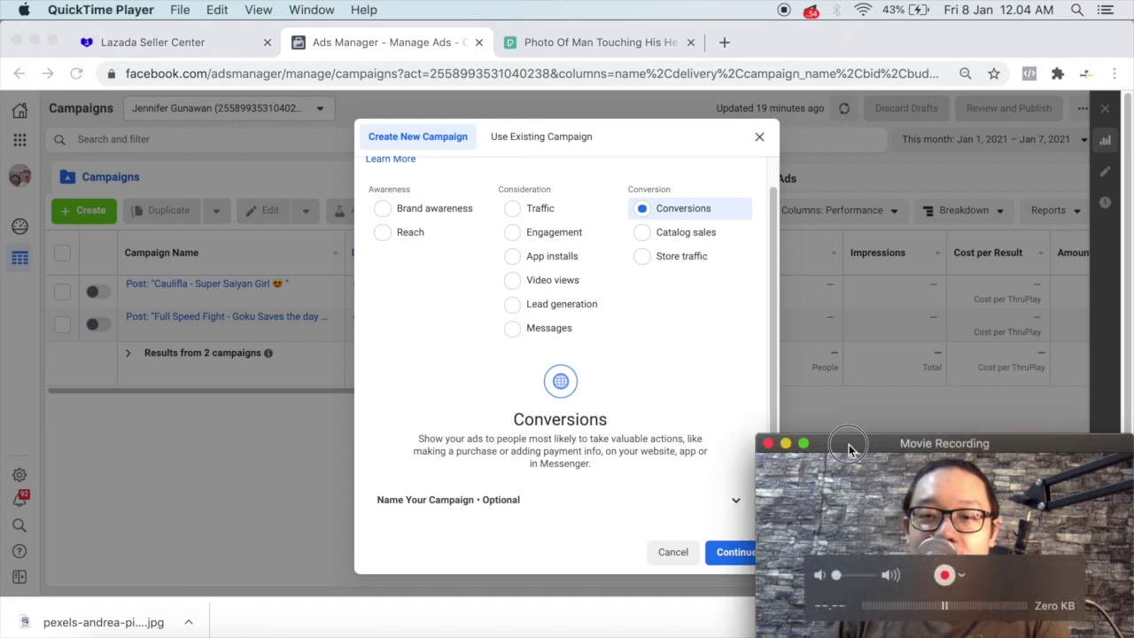
pyautogui.moveTo(864, 446); pyautogui.dragTo(892, 445)
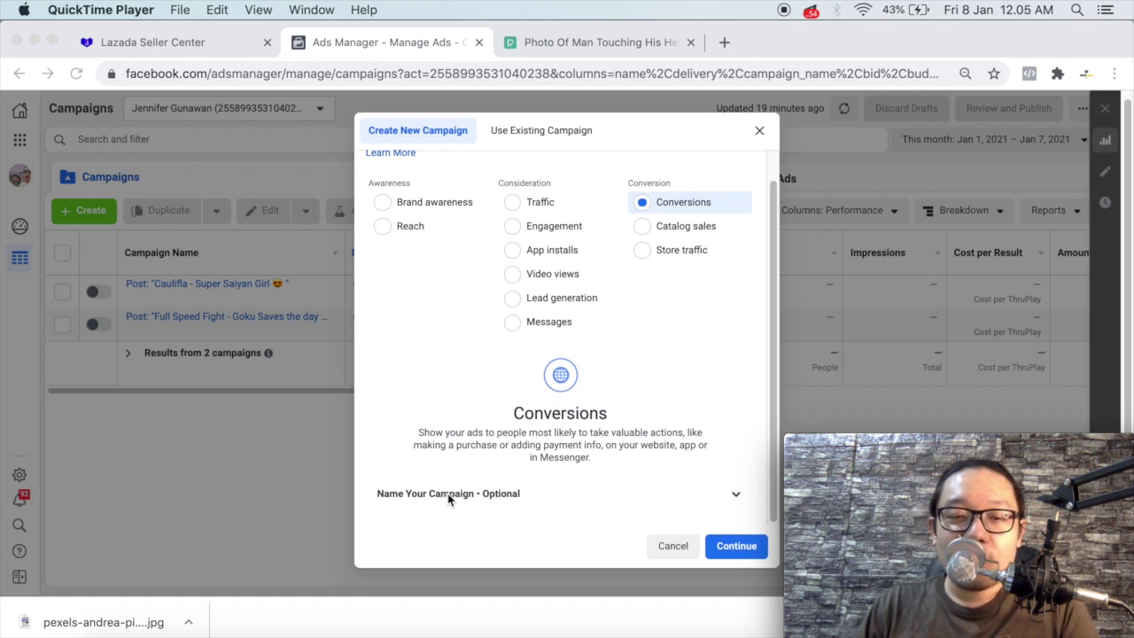
# Expand the optional campaign naming section and examine its Campaign, Ad Set and Ad levels
pyautogui.click(446, 498)
pyautogui.click(492, 494)
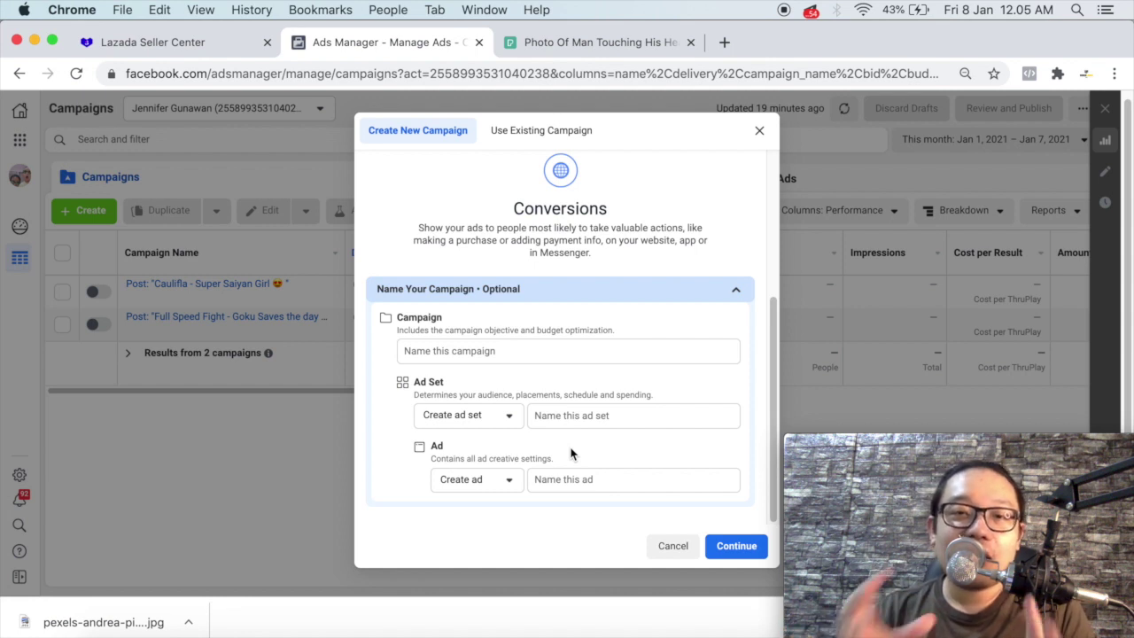
pyautogui.scroll(5, 532, 284)
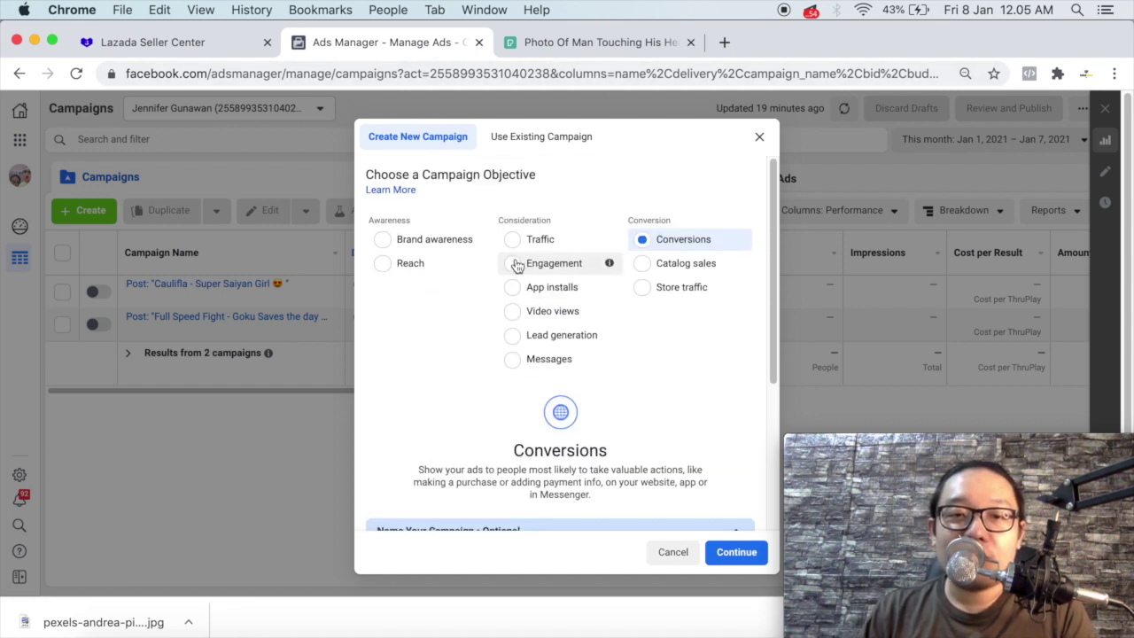
pyautogui.scroll(-5, 522, 292)
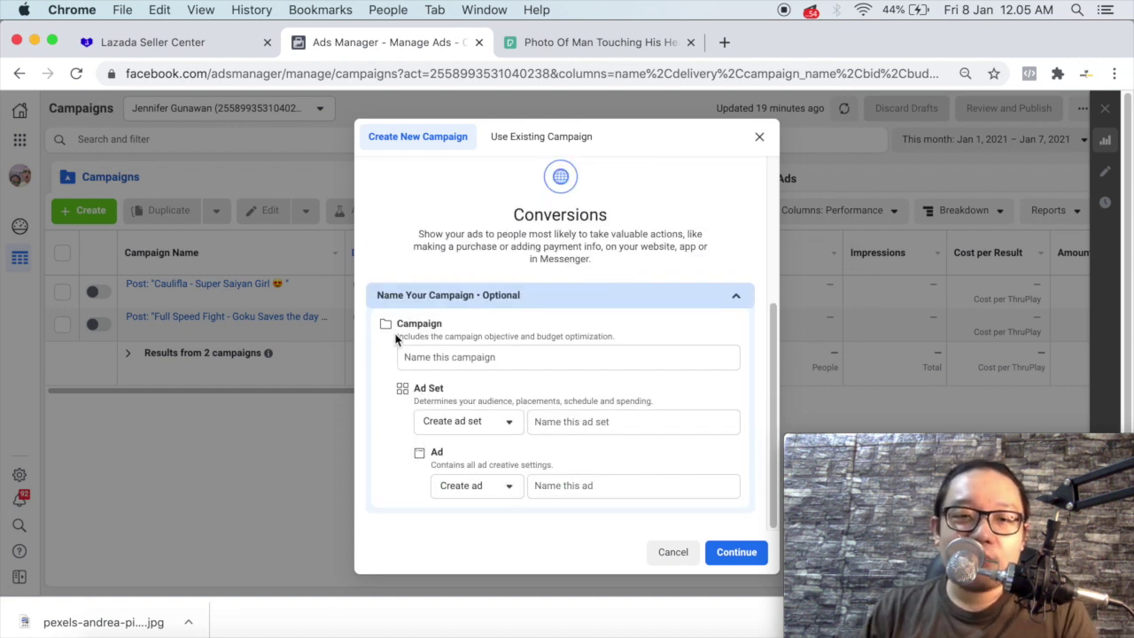
pyautogui.click(457, 312)
pyautogui.moveTo(448, 322); pyautogui.dragTo(396, 324)
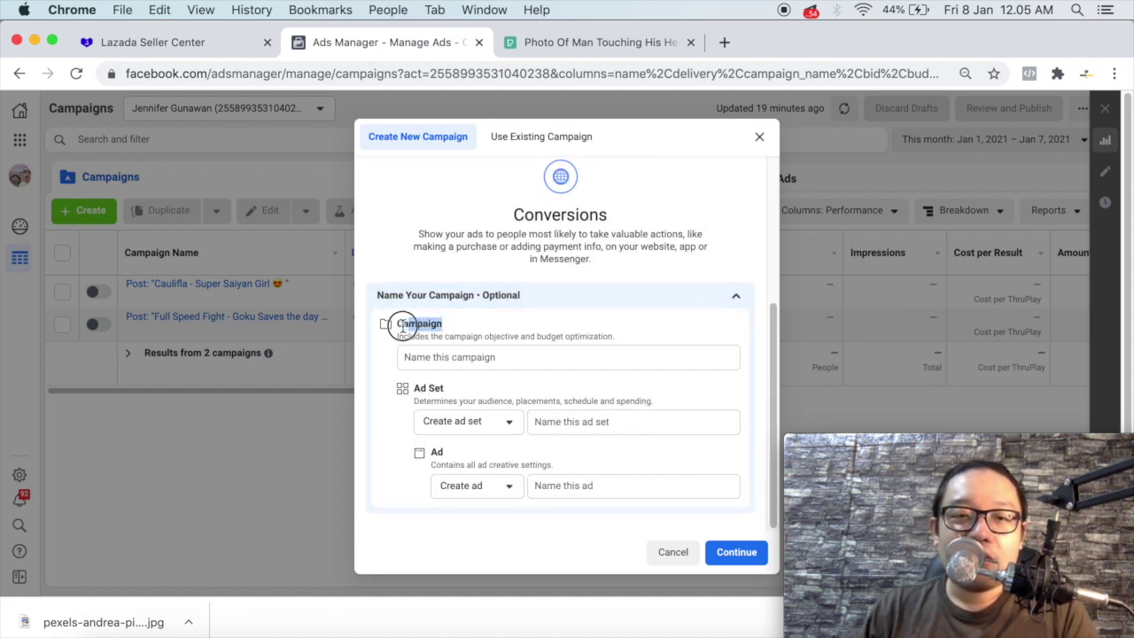
pyautogui.moveTo(455, 386); pyautogui.dragTo(414, 390)
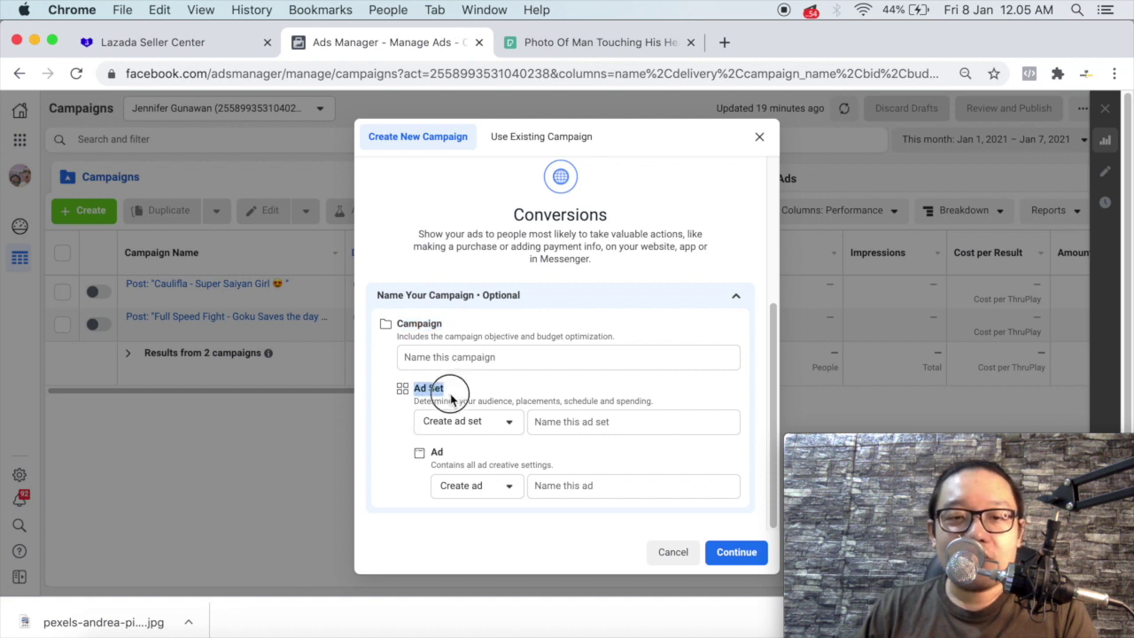
pyautogui.moveTo(445, 452); pyautogui.dragTo(431, 451)
pyautogui.click(455, 449)
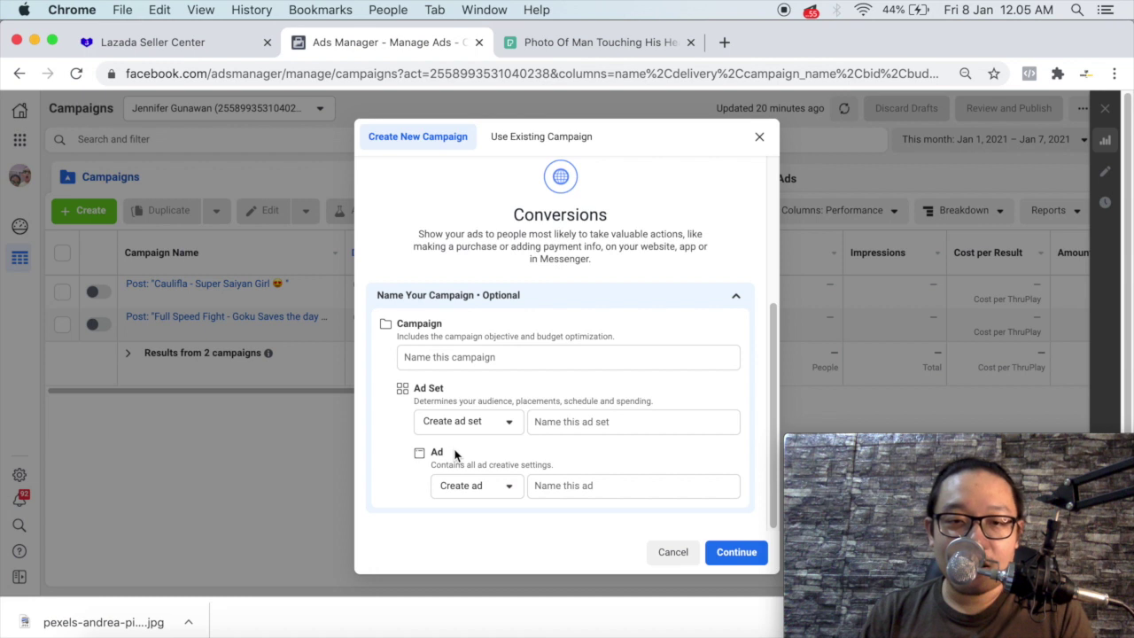
# Name the campaign "Campaign Test A" and its new ad set "Adset Tes A"
pyautogui.click(510, 357)
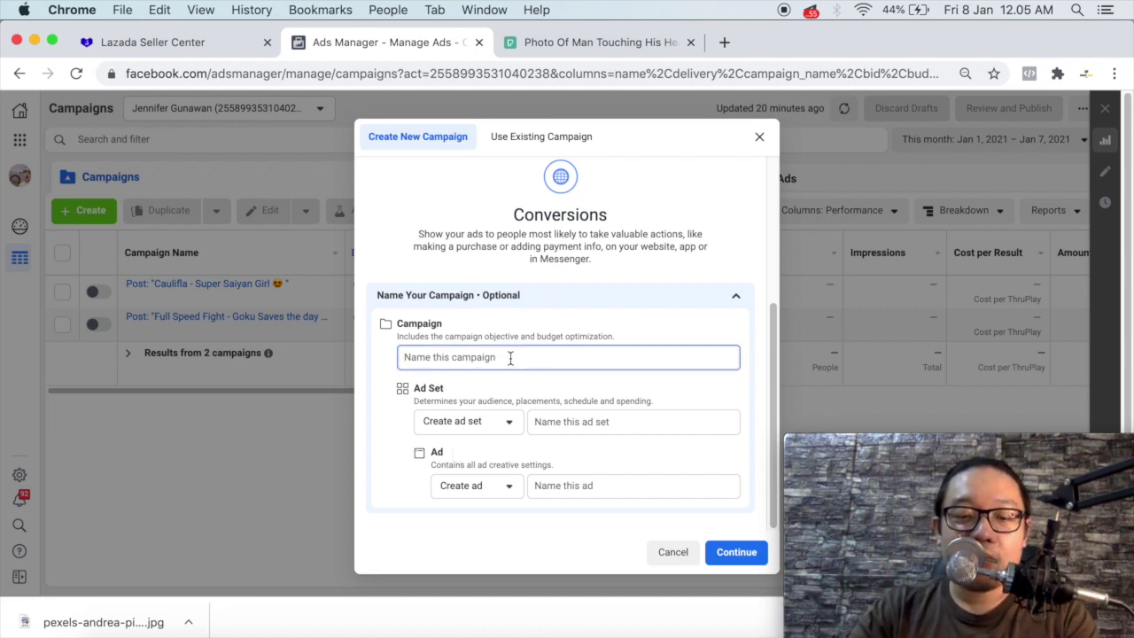
pyautogui.write('Campaign')
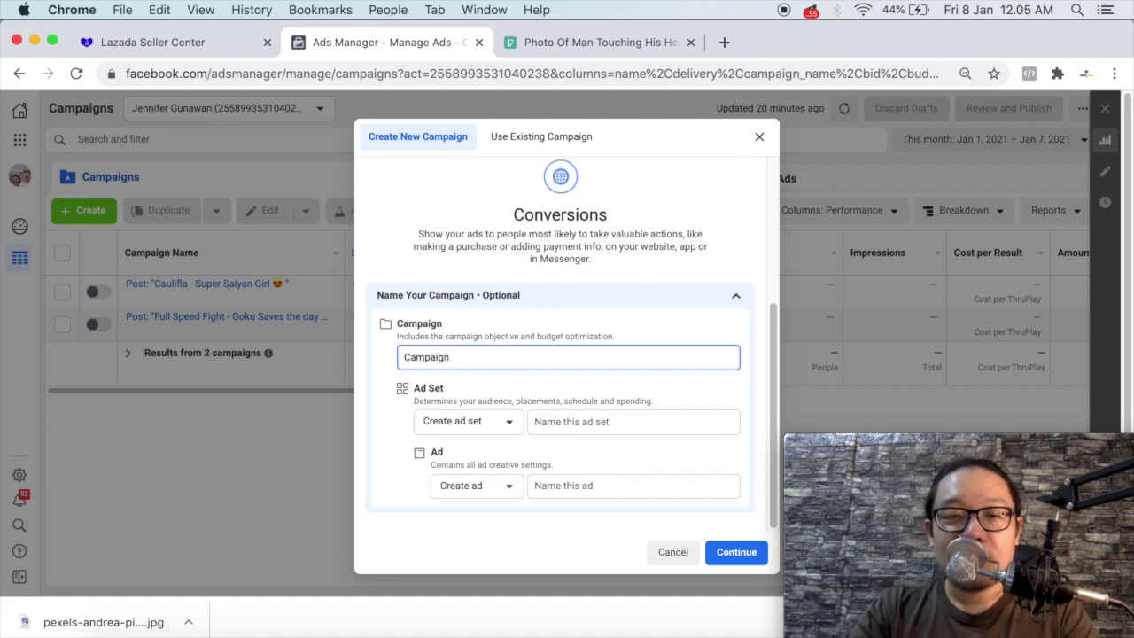
pyautogui.write(' Test')
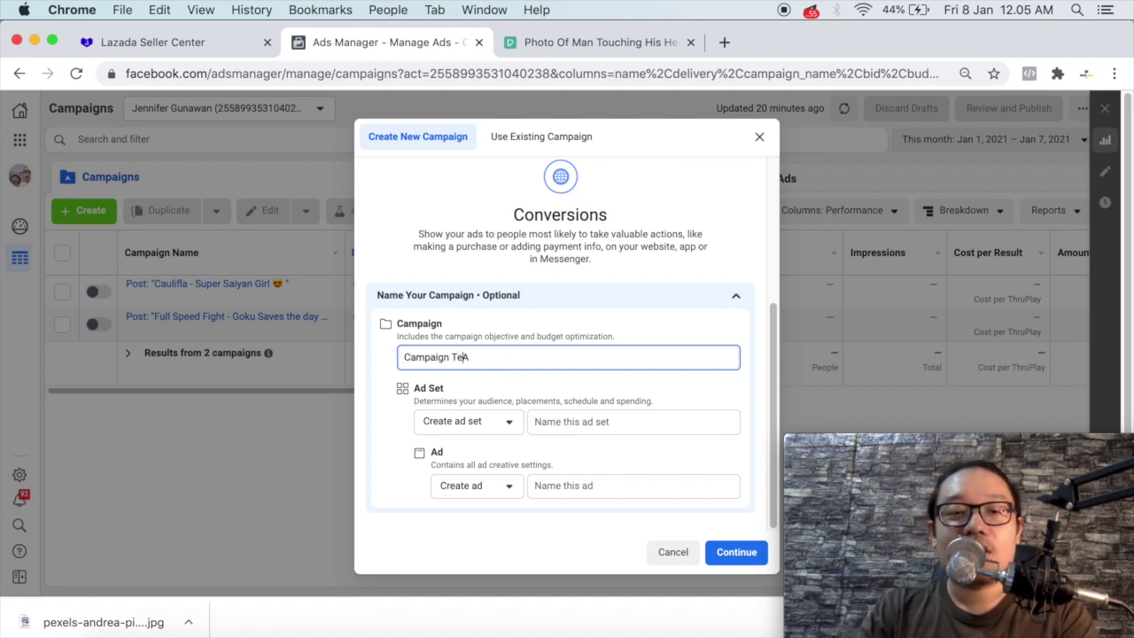
pyautogui.click(586, 418)
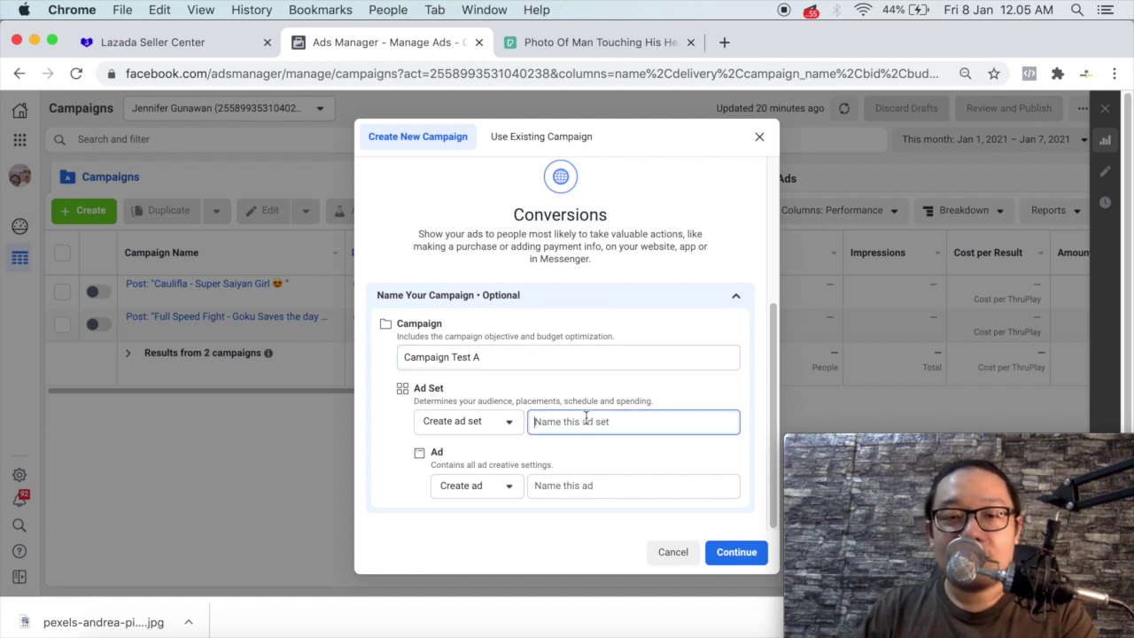
pyautogui.write('A')
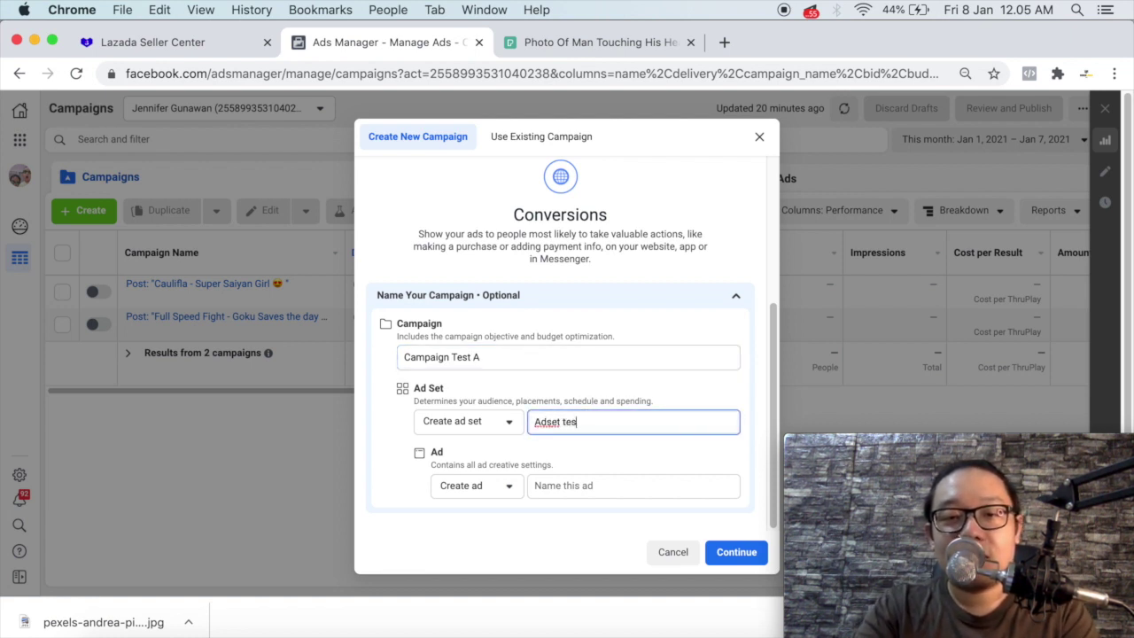
pyautogui.write('dset Te')
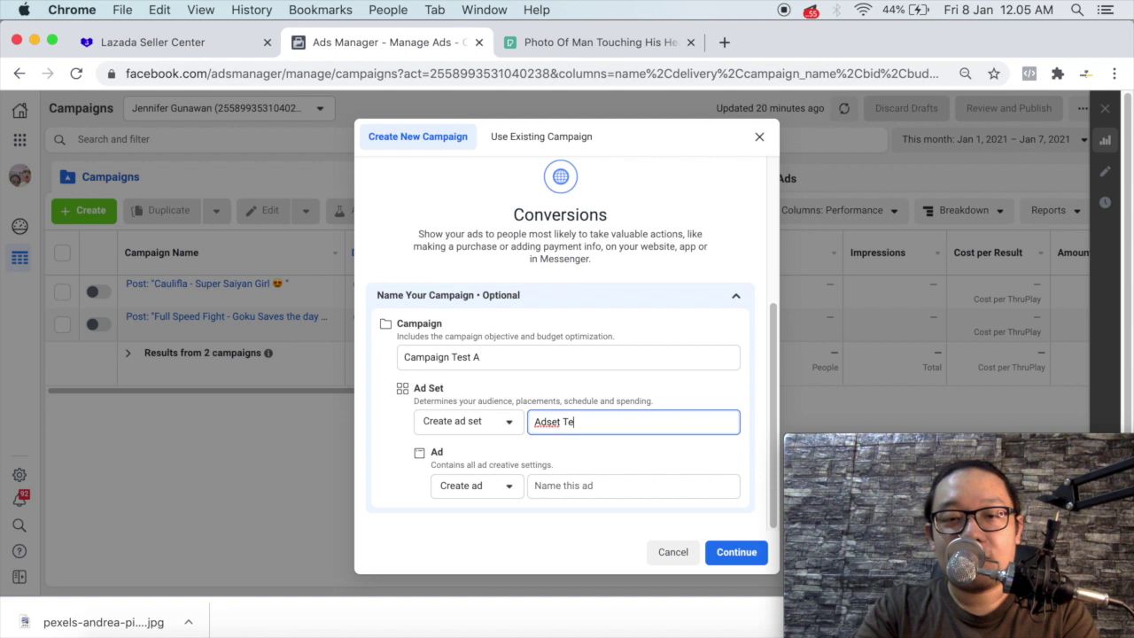
pyautogui.write('a A')
# Name the new ad "Ad Tes A" and continue to the campaign draft's settings
pyautogui.click(606, 486)
pyautogui.write('Ad Tes A')
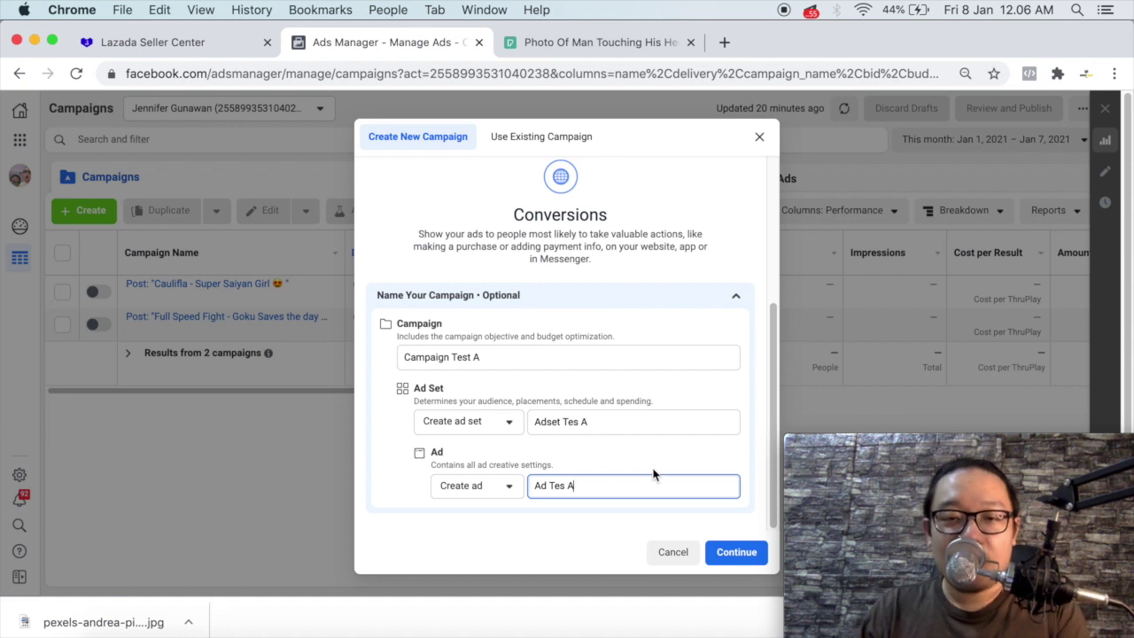
pyautogui.click(733, 553)
pyautogui.click(736, 552)
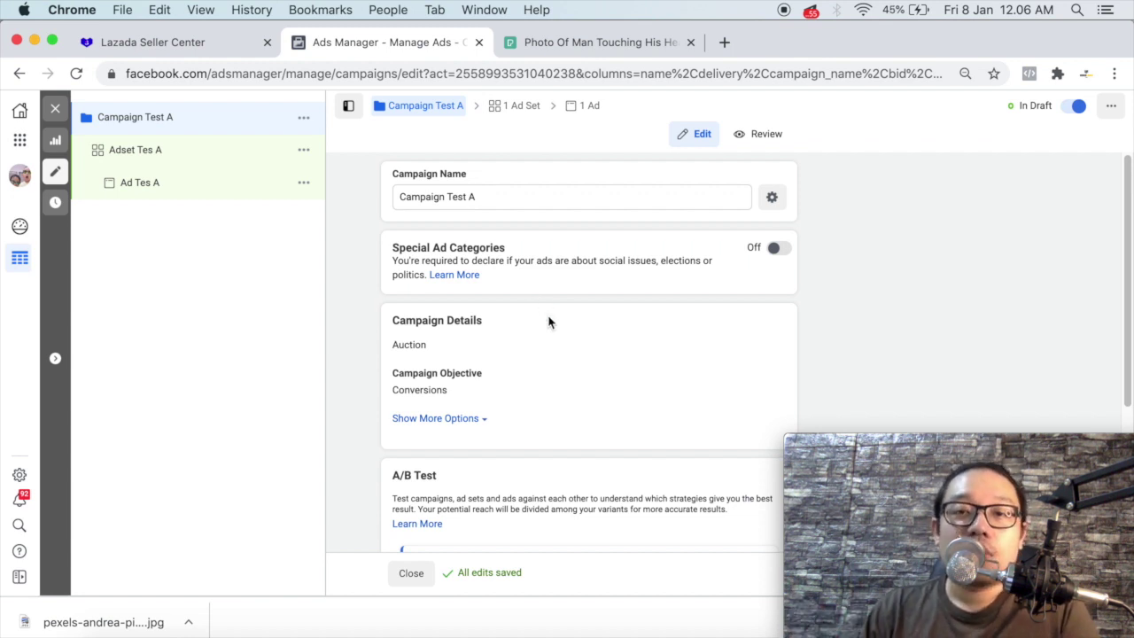
# Review the campaign draft's name and its Special Ad Categories setting
pyautogui.click(516, 202)
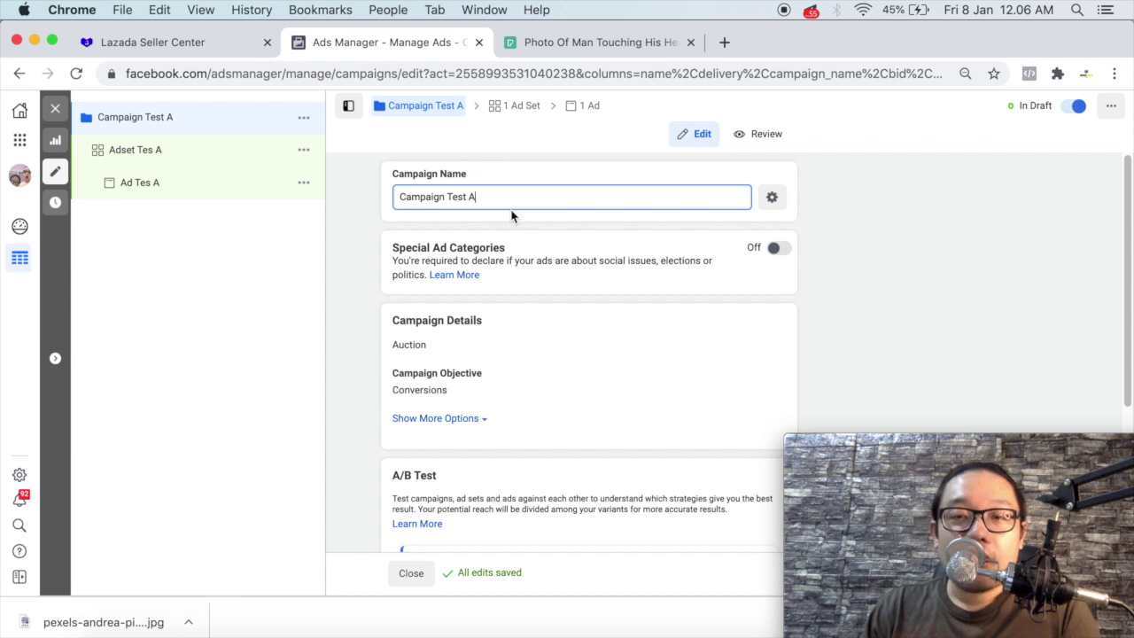
pyautogui.moveTo(488, 196); pyautogui.dragTo(389, 200)
pyautogui.click(551, 228)
pyautogui.scroll(-1, 551, 228)
pyautogui.scroll(-1, 550, 228)
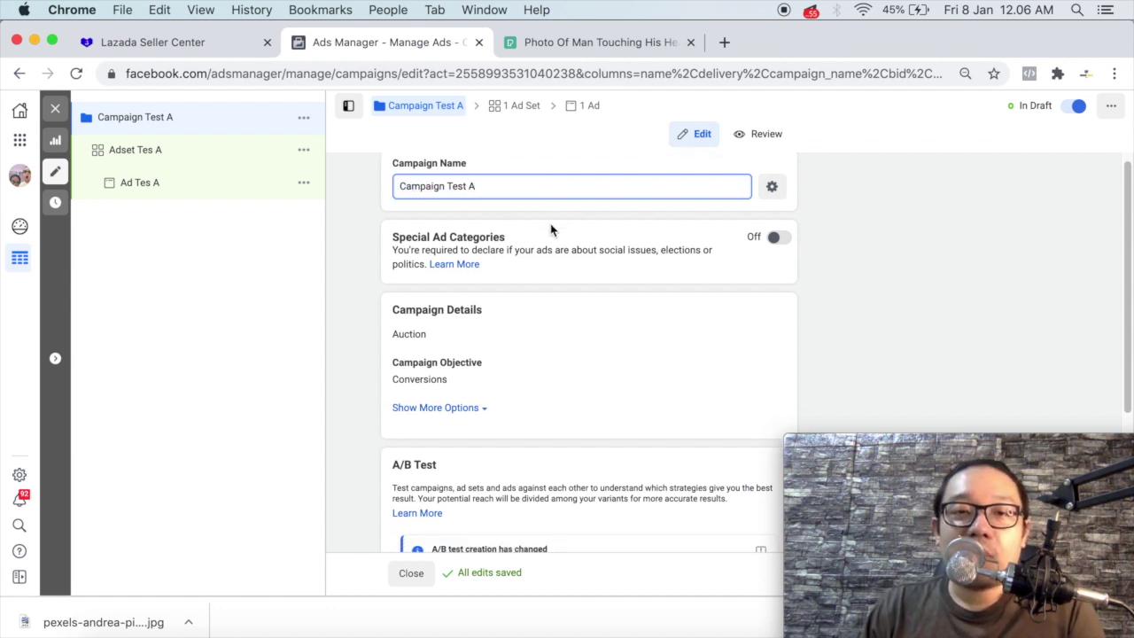
pyautogui.scroll(1, 550, 229)
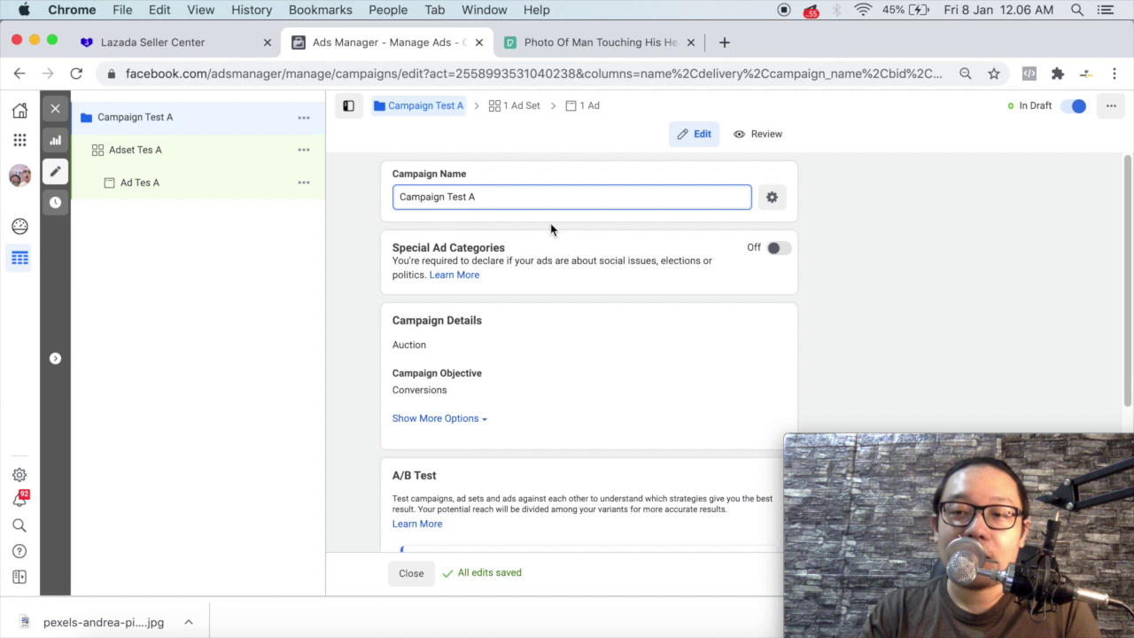
pyautogui.scroll(-1, 510, 230)
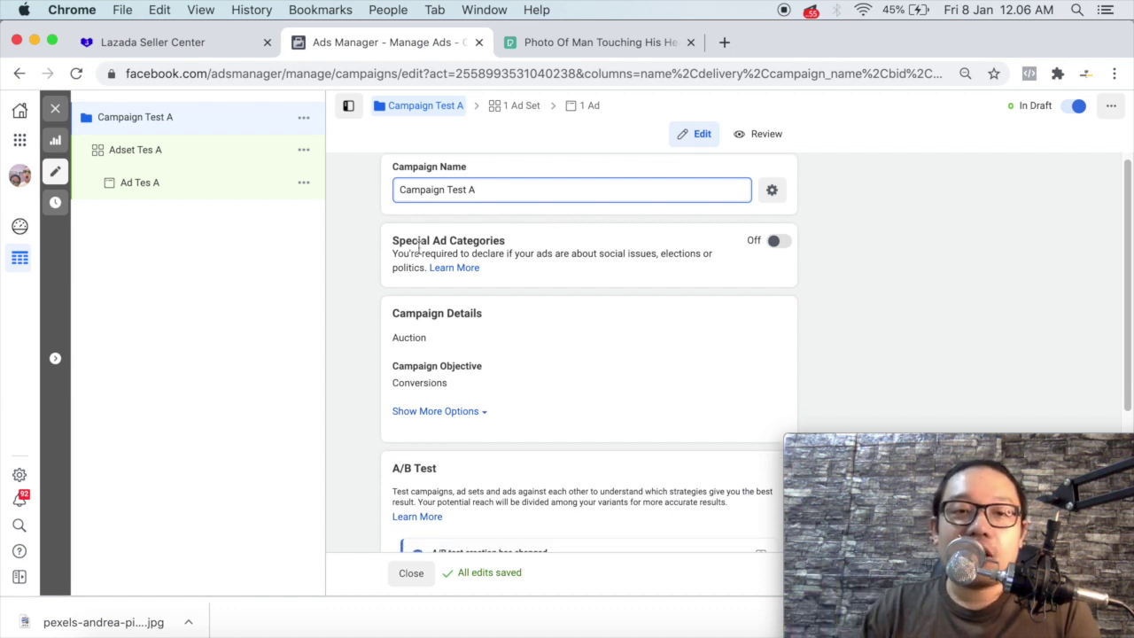
pyautogui.click(427, 239)
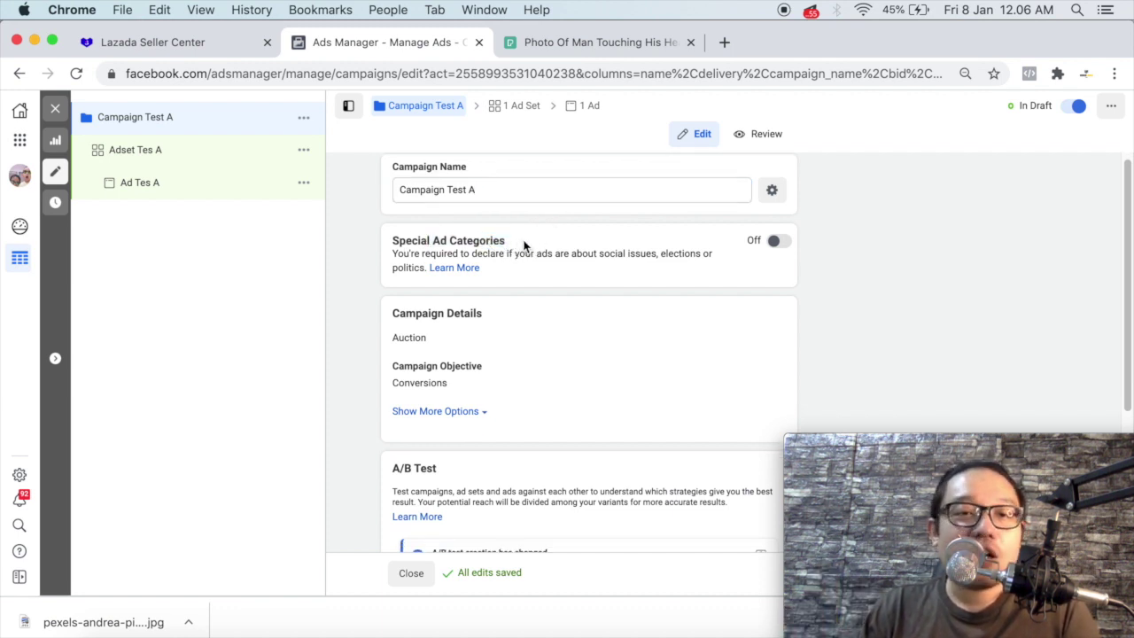
pyautogui.scroll(-2, 513, 251)
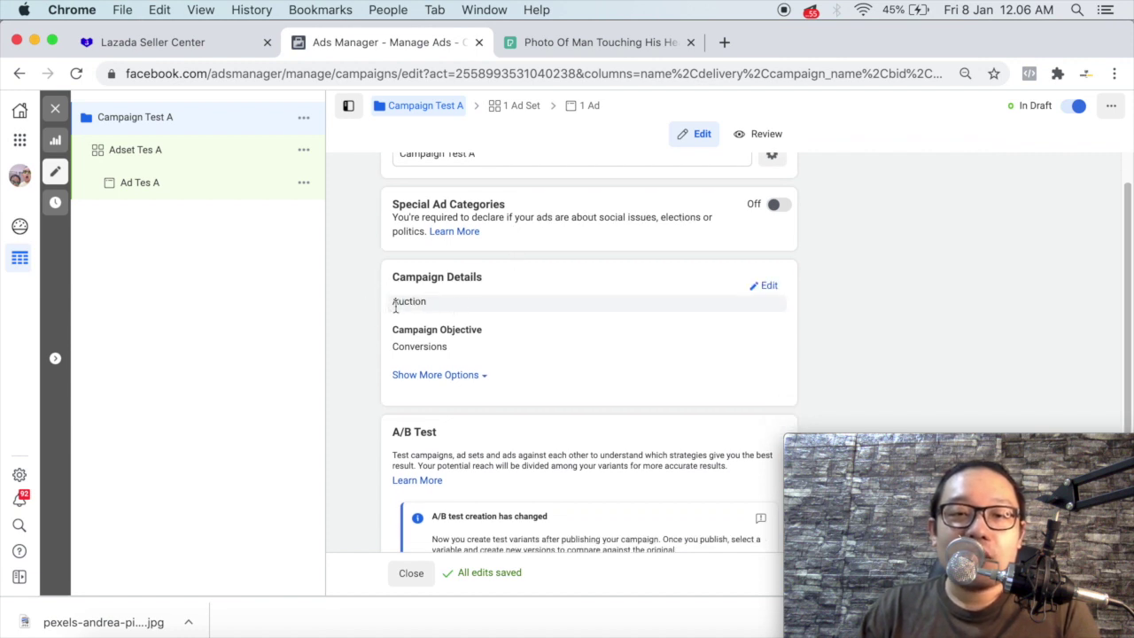
# Open the campaign's buying type for editing and check its choices, keeping Auction
pyautogui.click(759, 292)
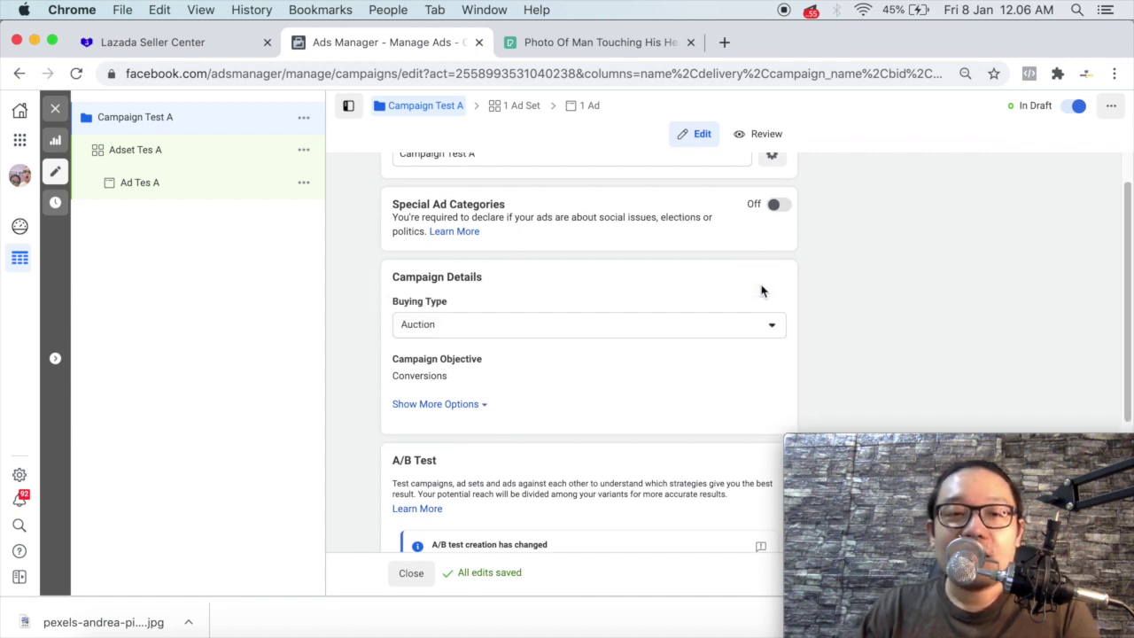
pyautogui.click(577, 329)
pyautogui.click(547, 360)
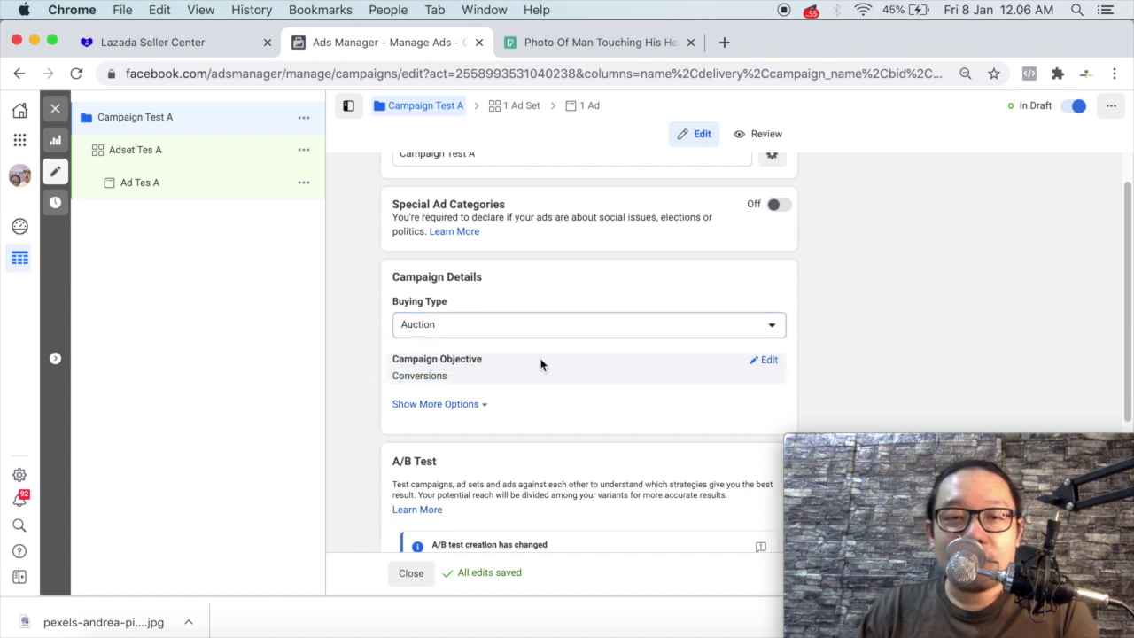
pyautogui.click(552, 330)
pyautogui.click(546, 359)
pyautogui.click(550, 332)
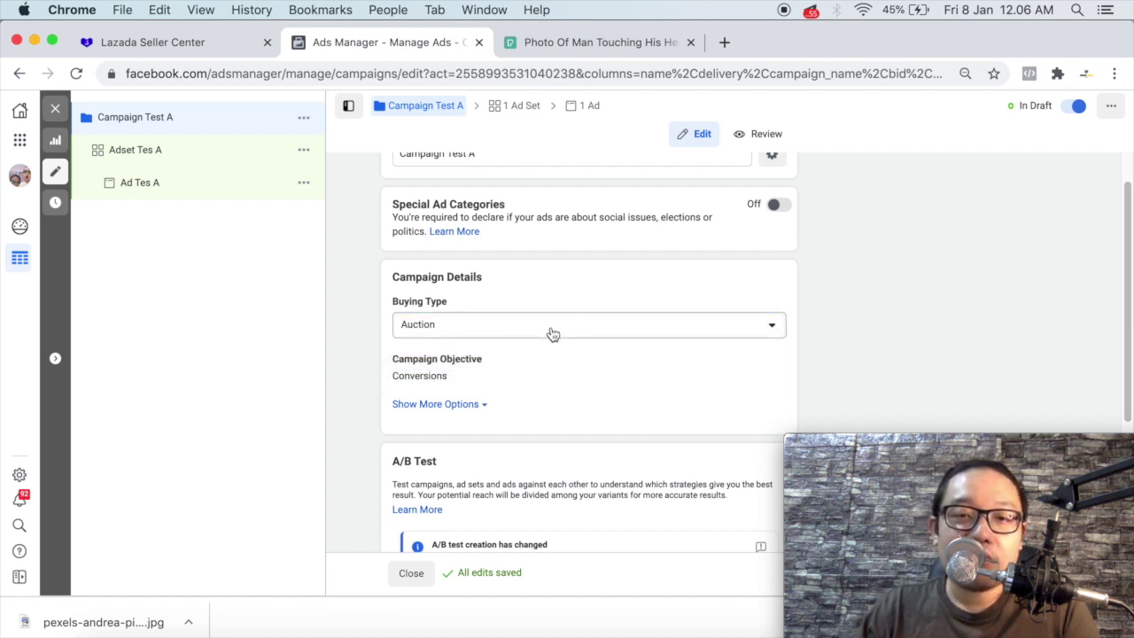
pyautogui.click(541, 356)
# Open the campaign objective for editing and review the available objectives, keeping Conversions
pyautogui.scroll(-1, 833, 324)
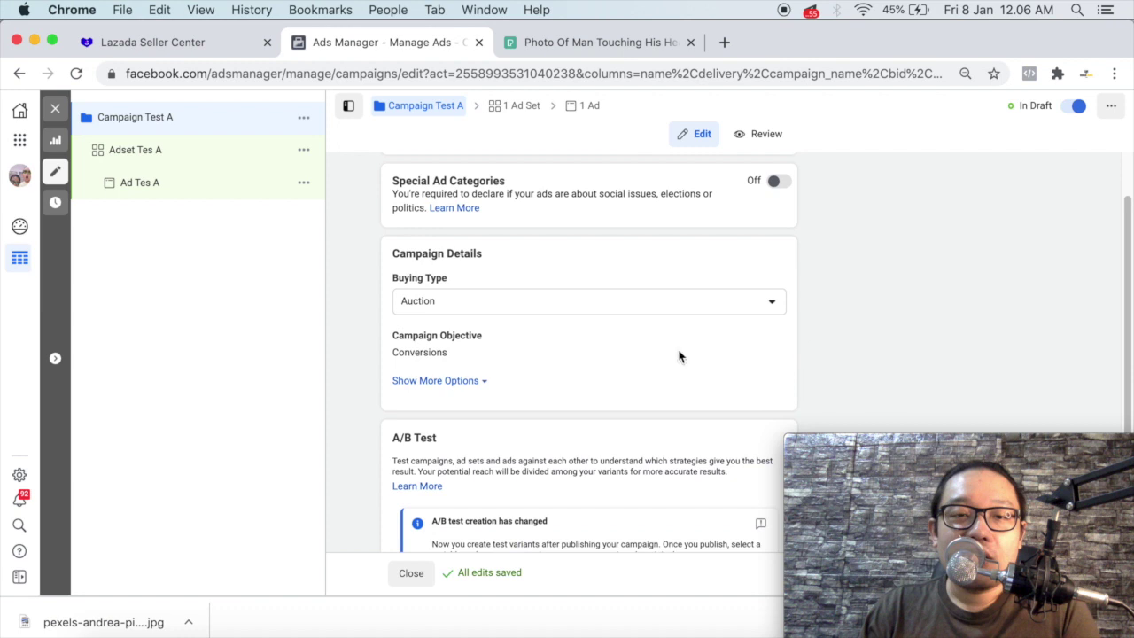
pyautogui.click(767, 341)
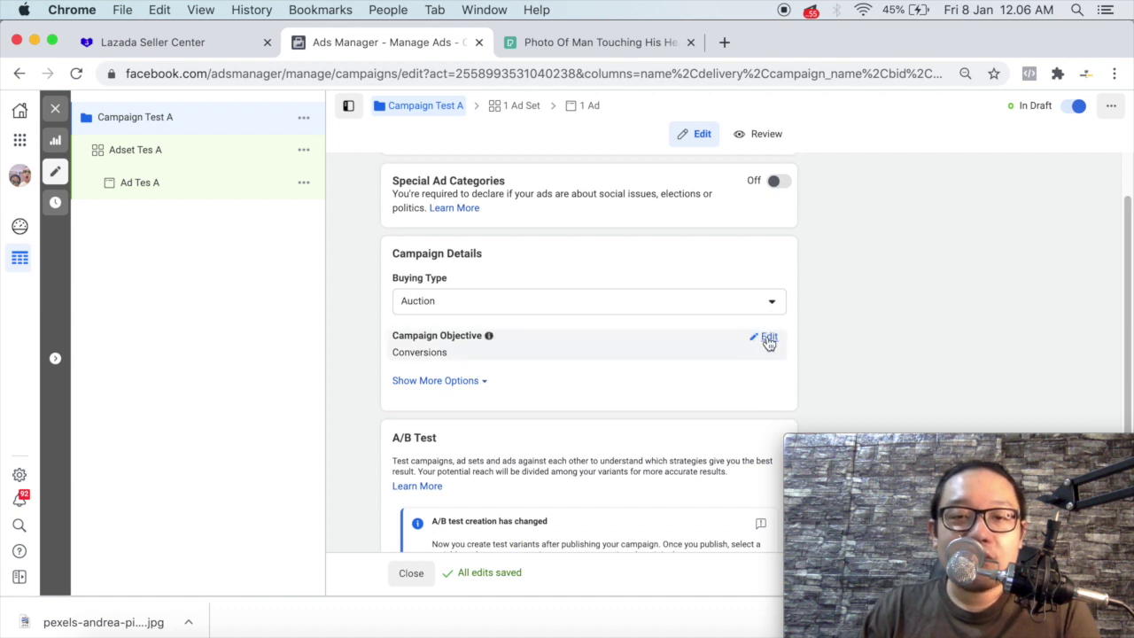
pyautogui.scroll(-5, 749, 360)
pyautogui.scroll(-2, 746, 359)
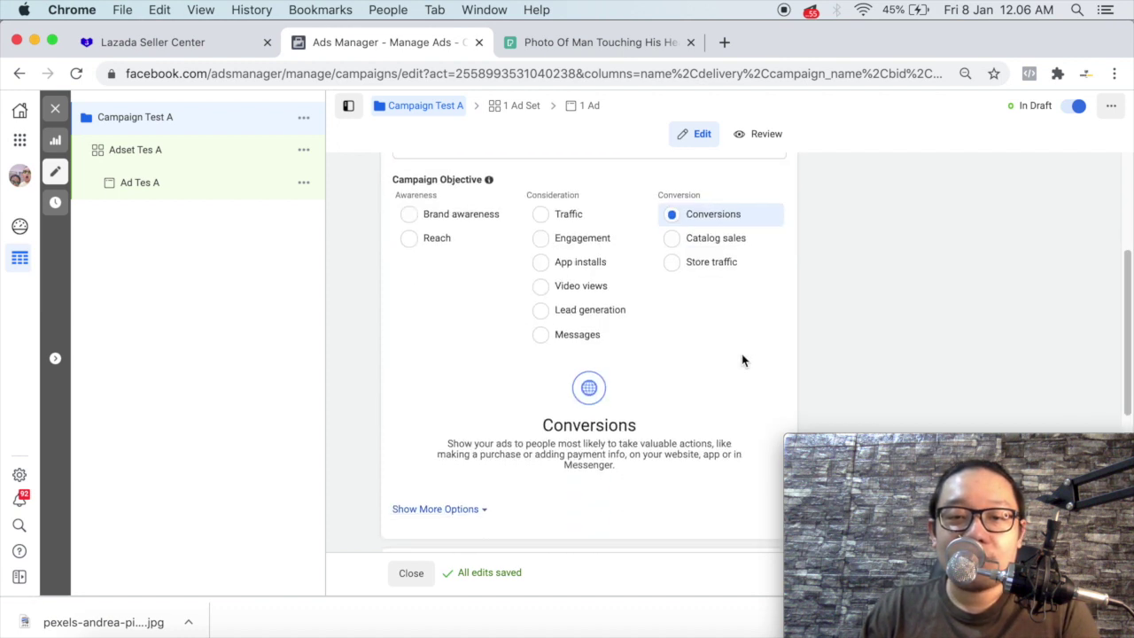
pyautogui.scroll(-5, 662, 367)
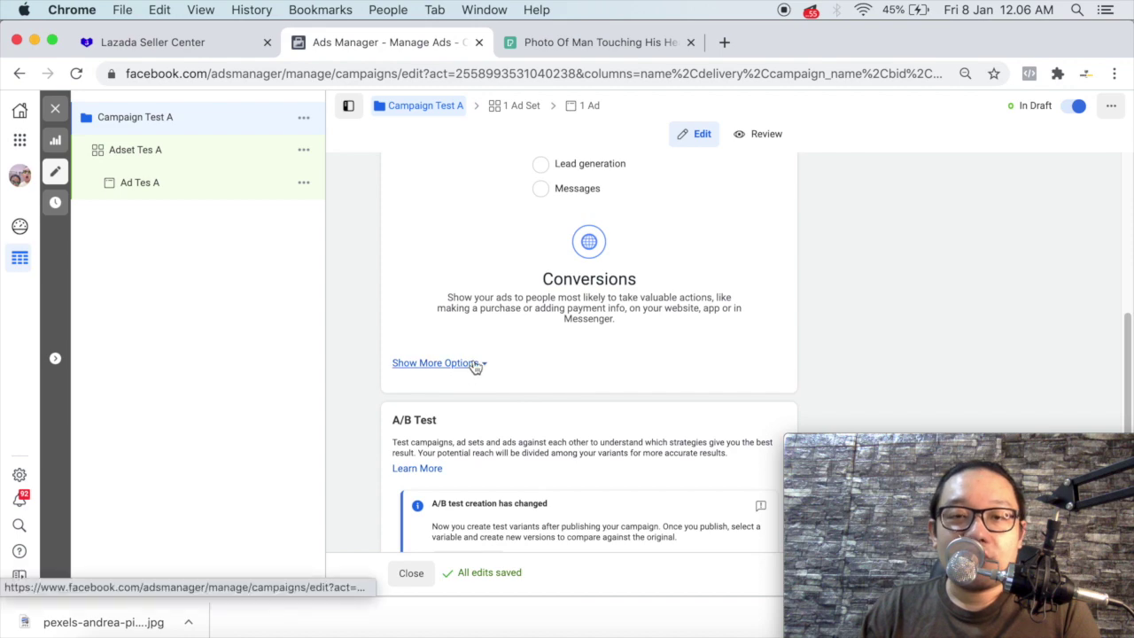
pyautogui.scroll(10, 476, 367)
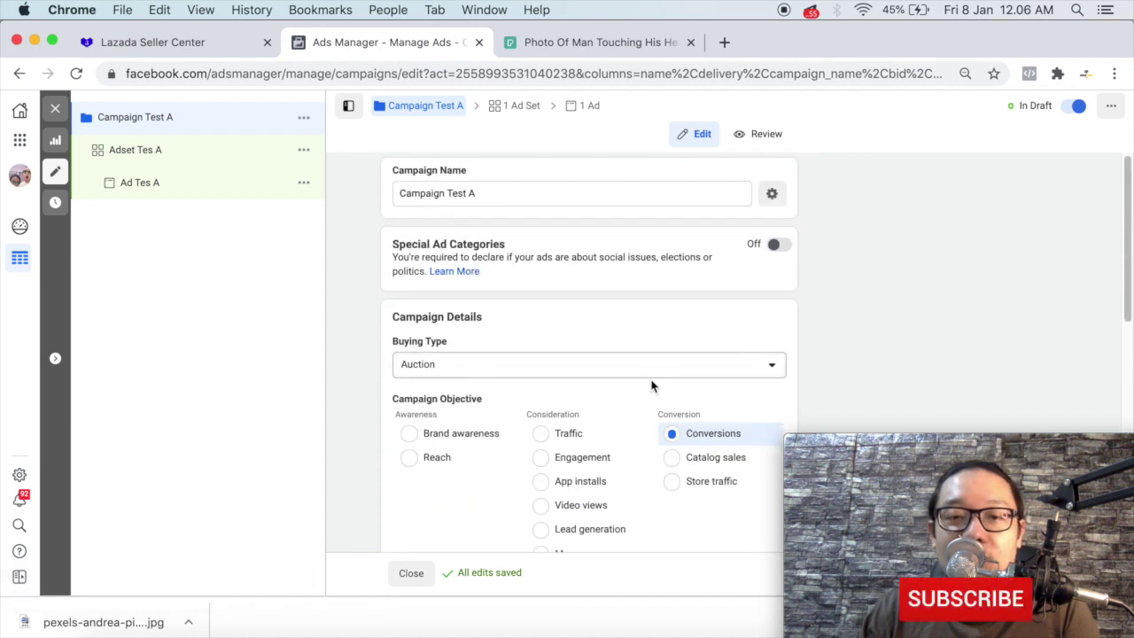
pyautogui.scroll(-10, 575, 389)
# Check the additional campaign details options, collapse them again, and review the A/B Test section
pyautogui.click(460, 384)
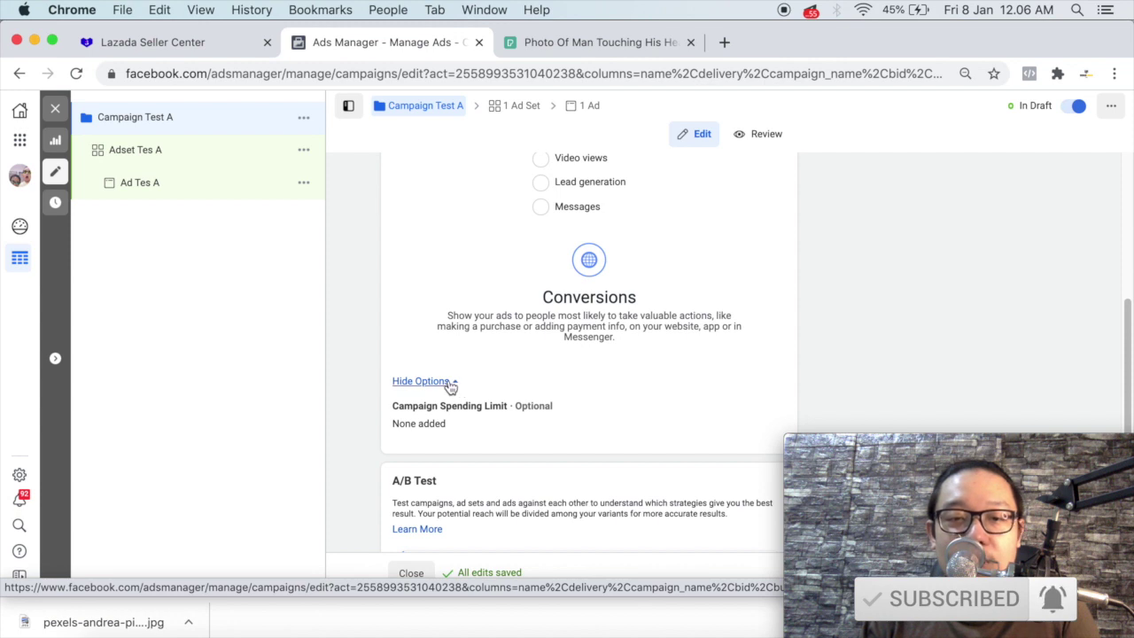
pyautogui.click(451, 386)
pyautogui.scroll(5, 453, 384)
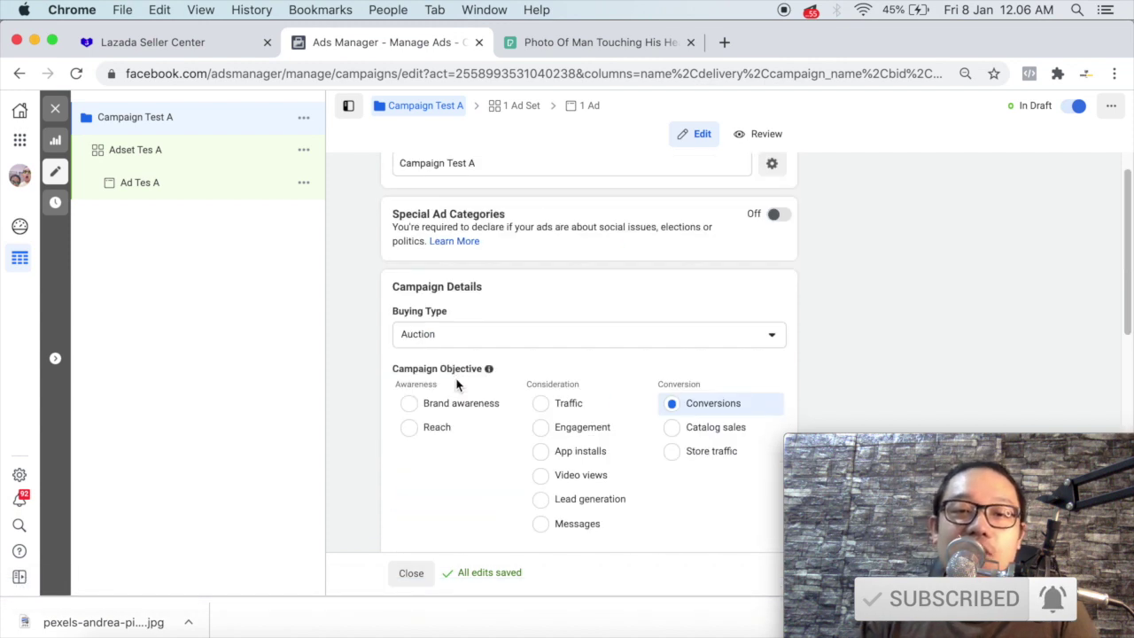
pyautogui.scroll(-4, 456, 386)
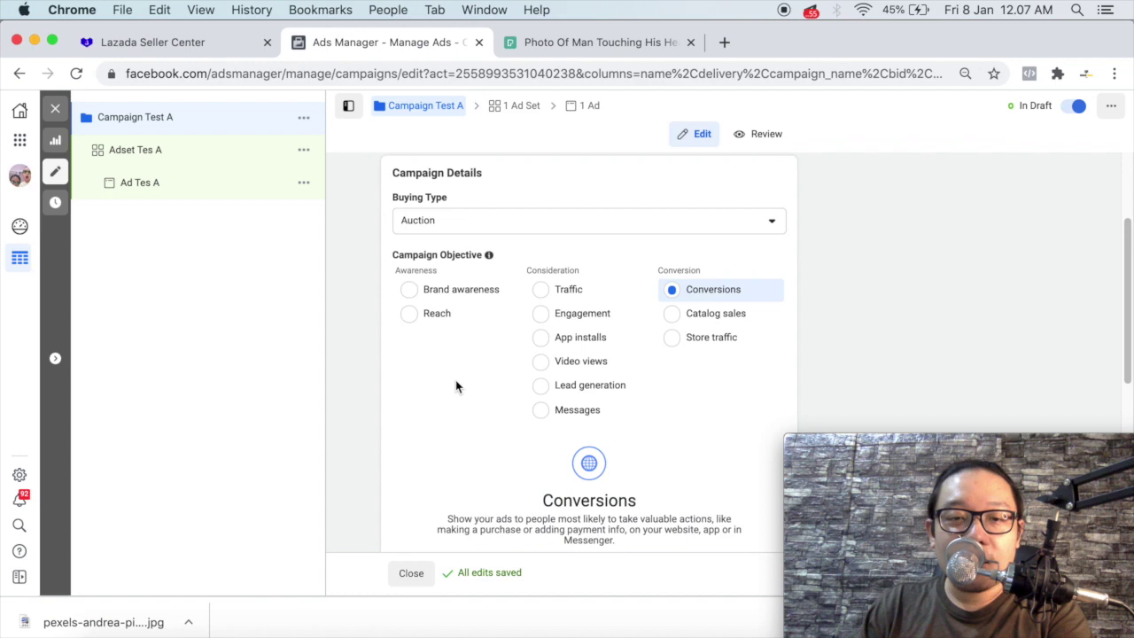
pyautogui.scroll(-6, 456, 386)
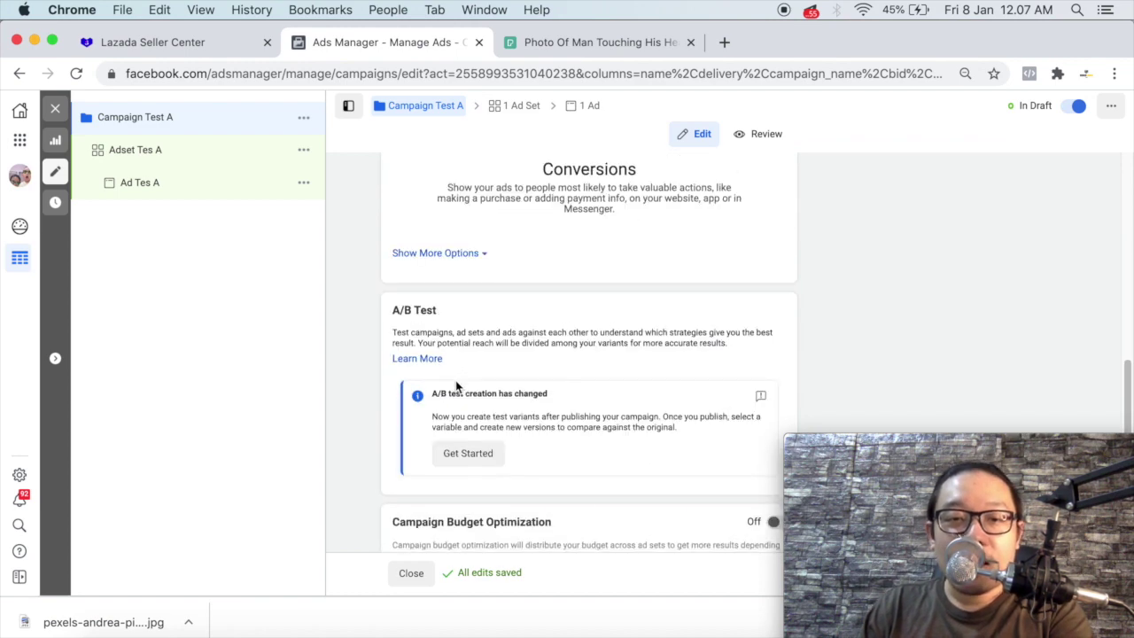
pyautogui.scroll(-1, 460, 298)
pyautogui.scroll(-2, 460, 297)
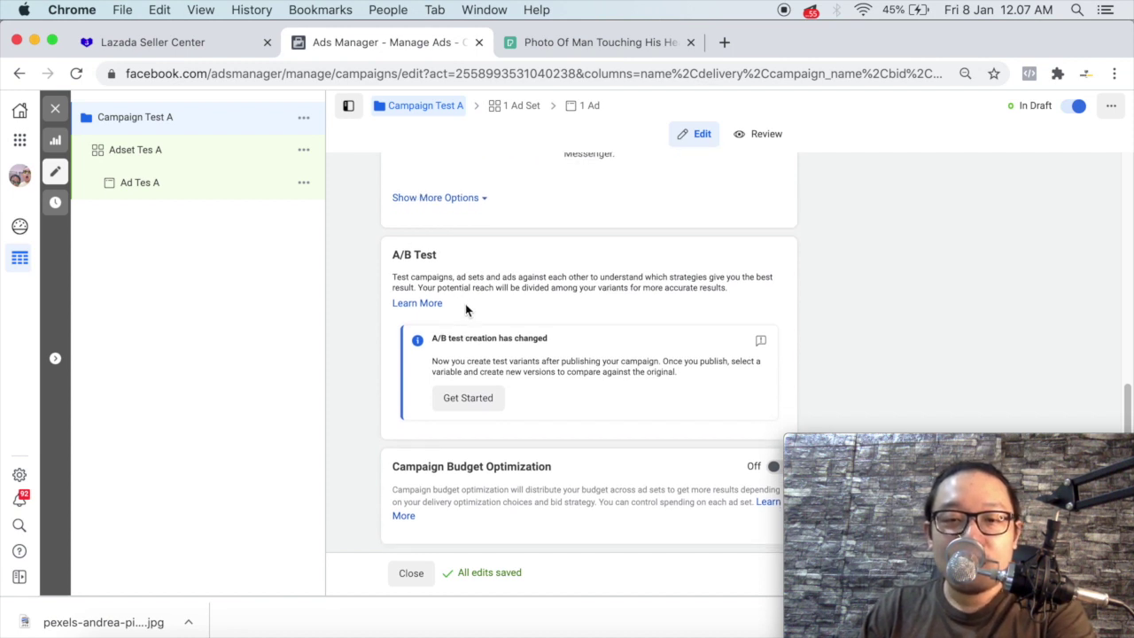
# Turn on Campaign Budget Optimization for the campaign
pyautogui.click(880, 435)
pyautogui.click(931, 390)
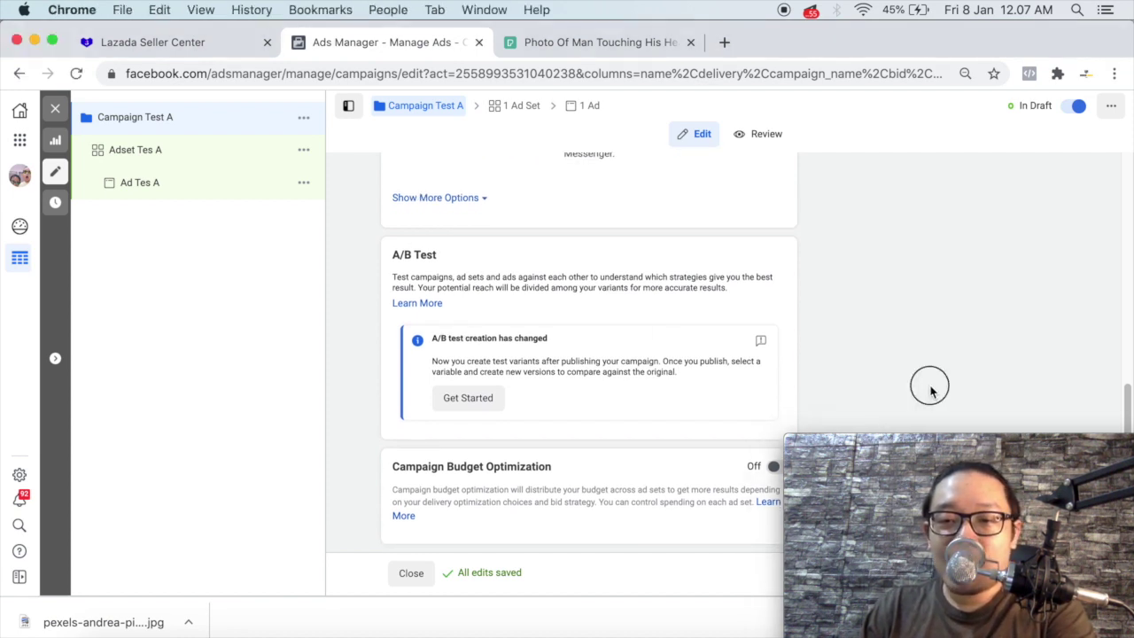
pyautogui.moveTo(873, 446); pyautogui.dragTo(908, 445)
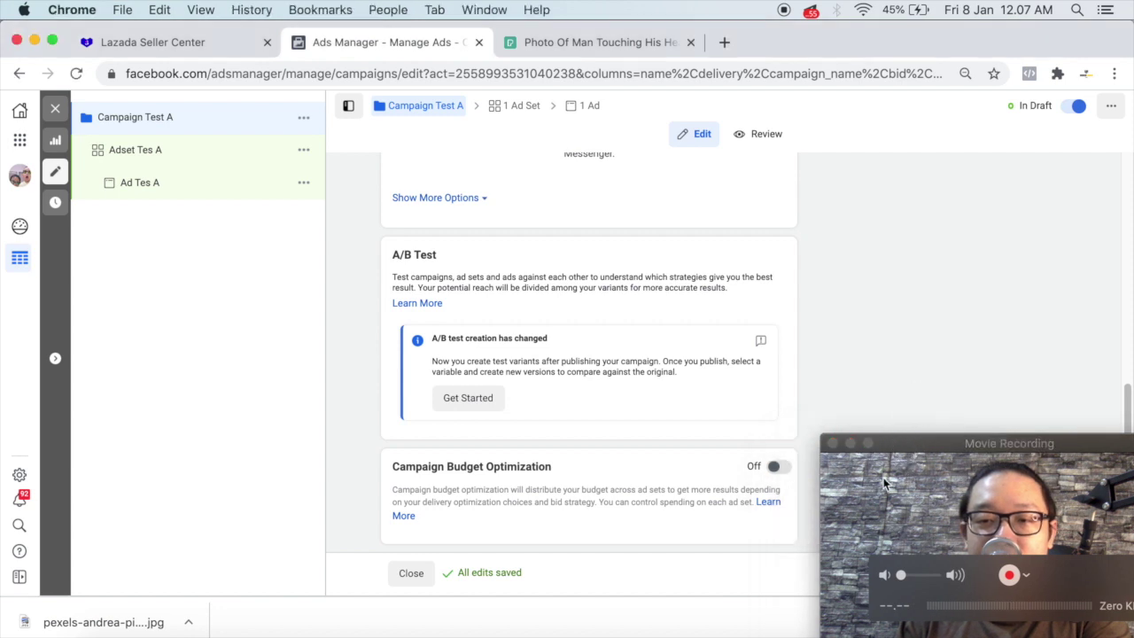
pyautogui.click(884, 475)
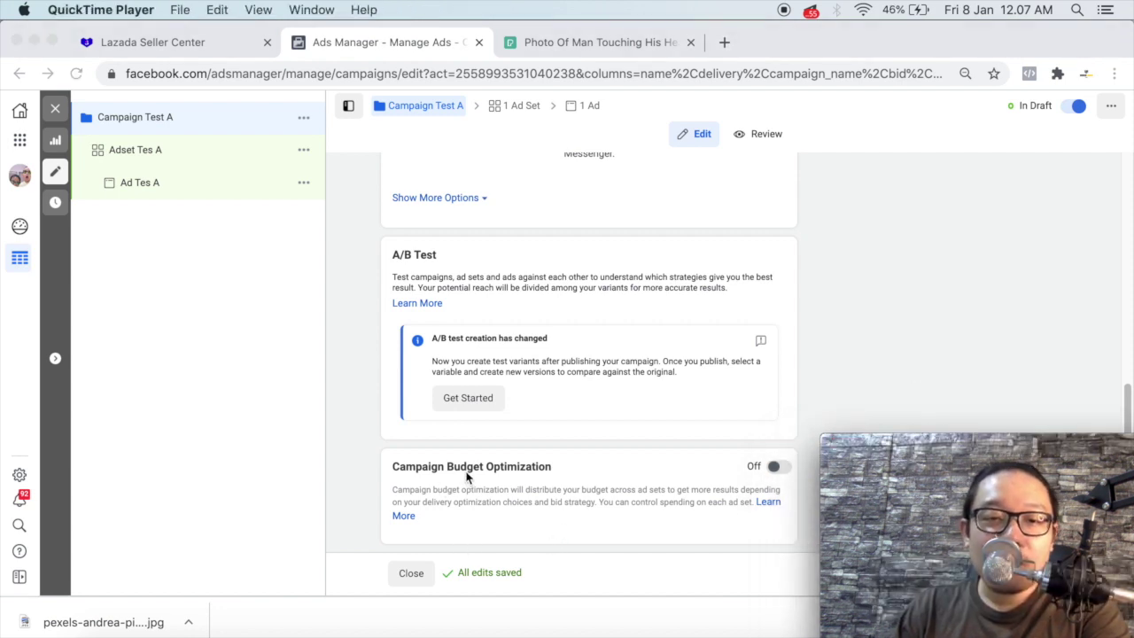
pyautogui.click(791, 467)
pyautogui.click(780, 467)
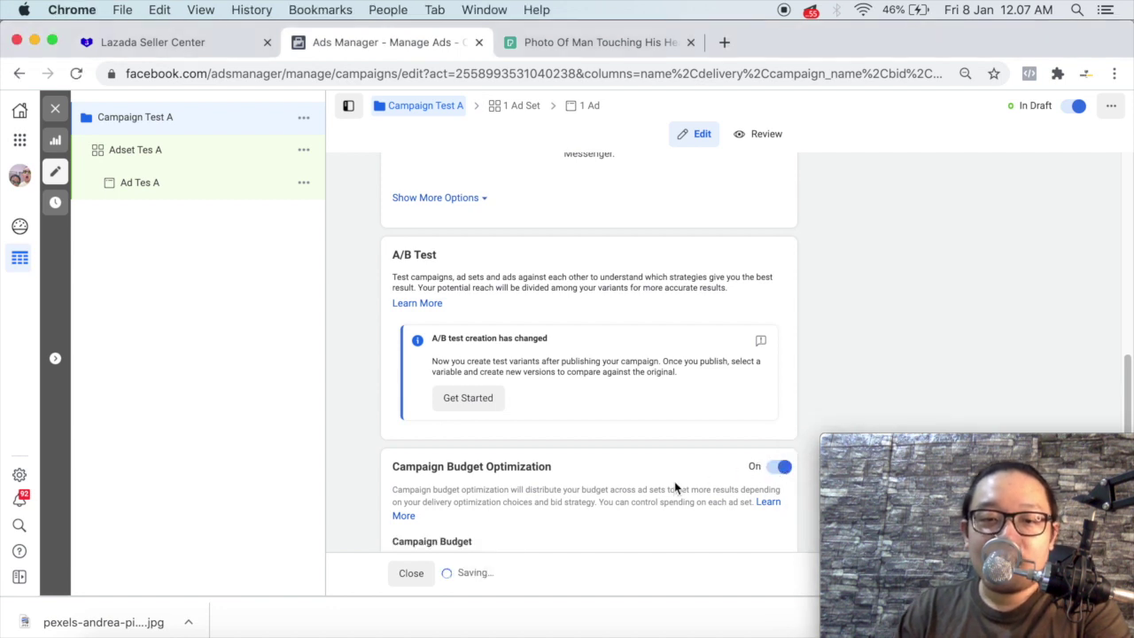
pyautogui.scroll(-3, 620, 487)
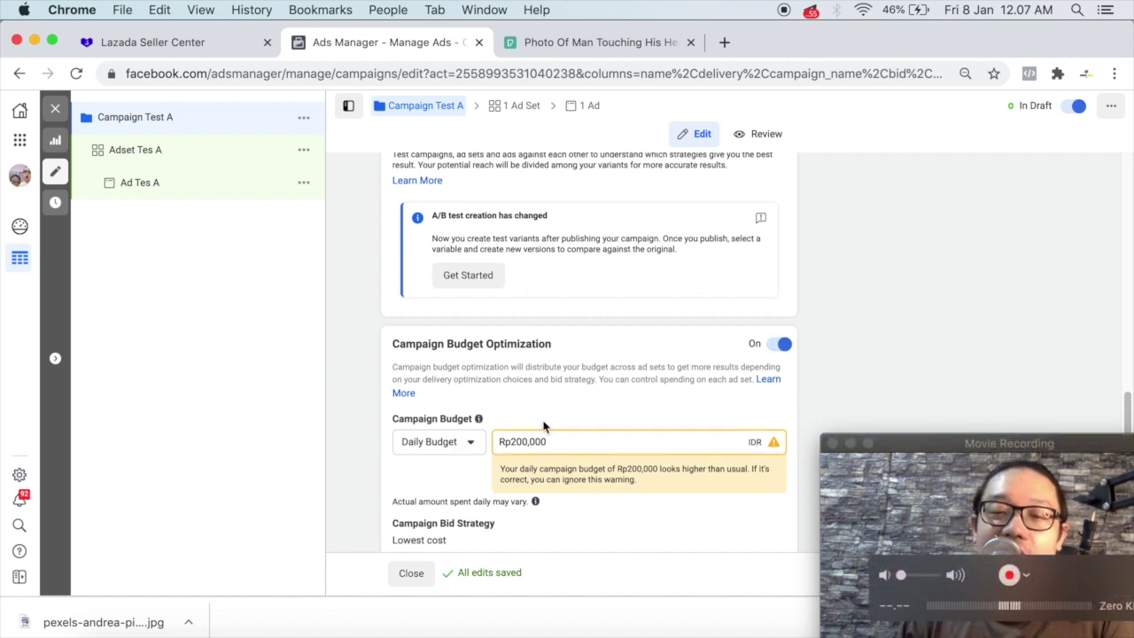
# Set the campaign's daily budget to Rp50,000
pyautogui.click(842, 486)
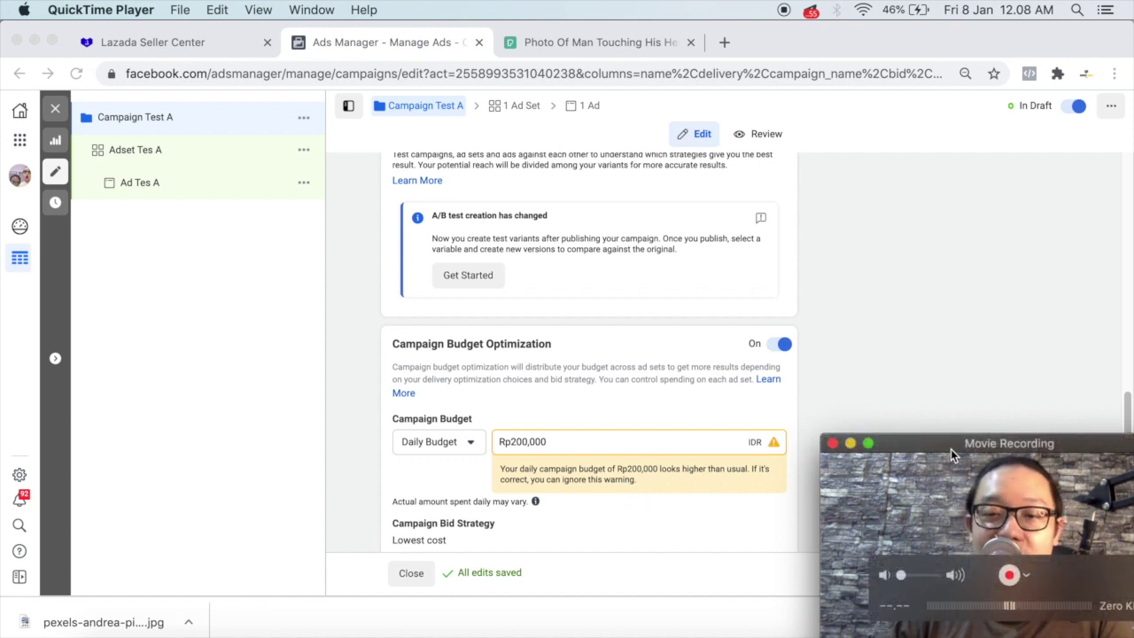
pyautogui.click(562, 443)
pyautogui.moveTo(561, 443); pyautogui.dragTo(465, 440)
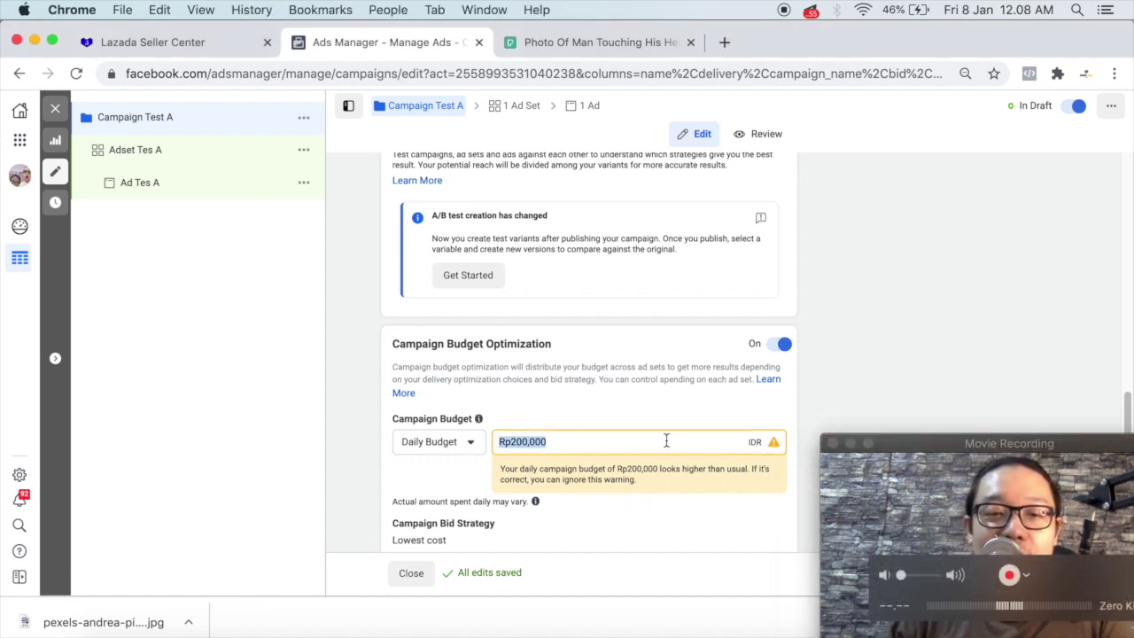
pyautogui.click(888, 522)
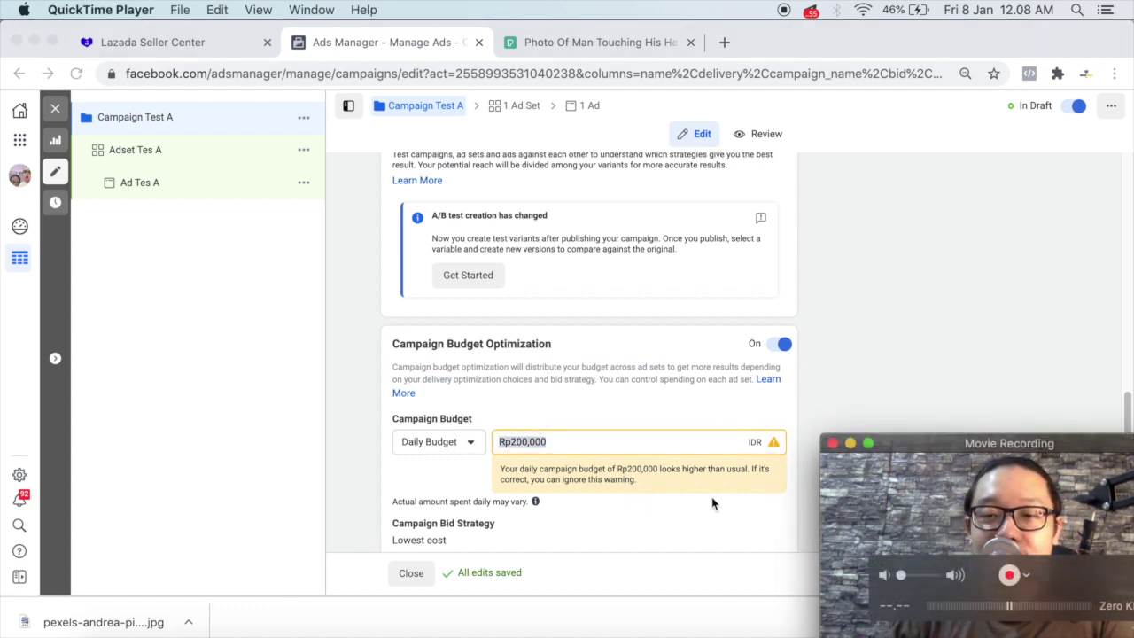
pyautogui.click(577, 445)
pyautogui.moveTo(595, 443); pyautogui.dragTo(446, 440)
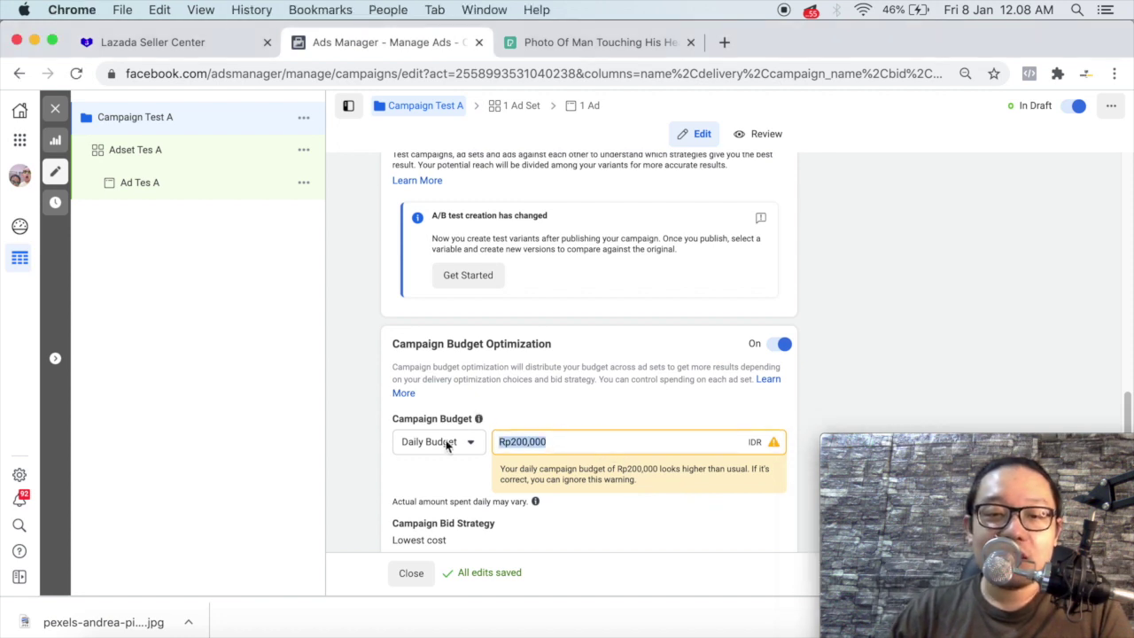
pyautogui.write('50000')
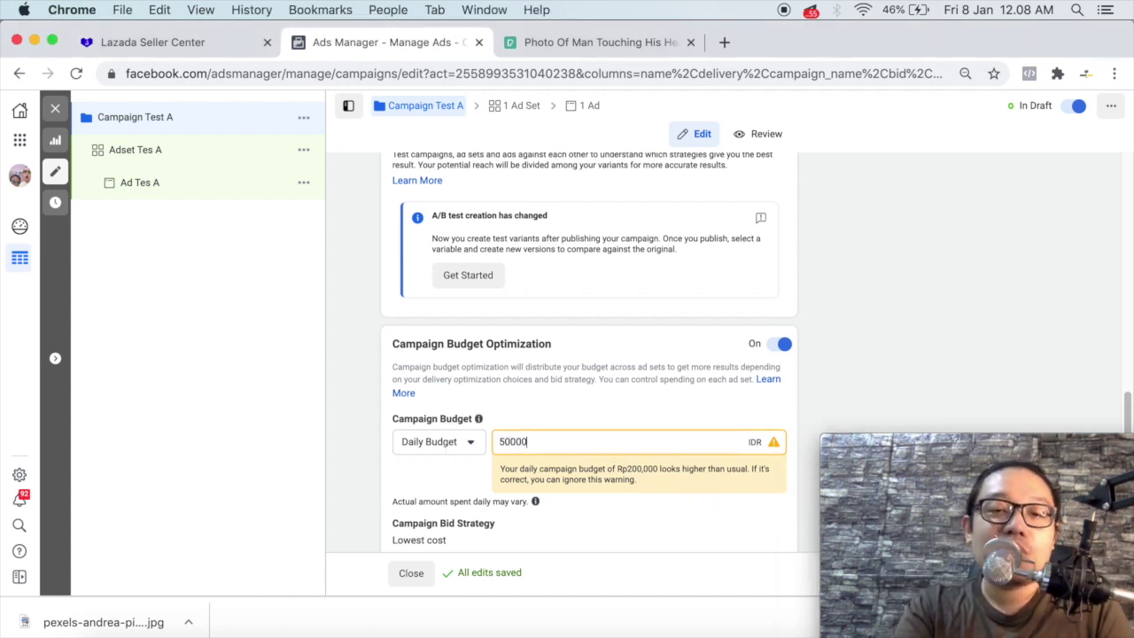
pyautogui.click(647, 521)
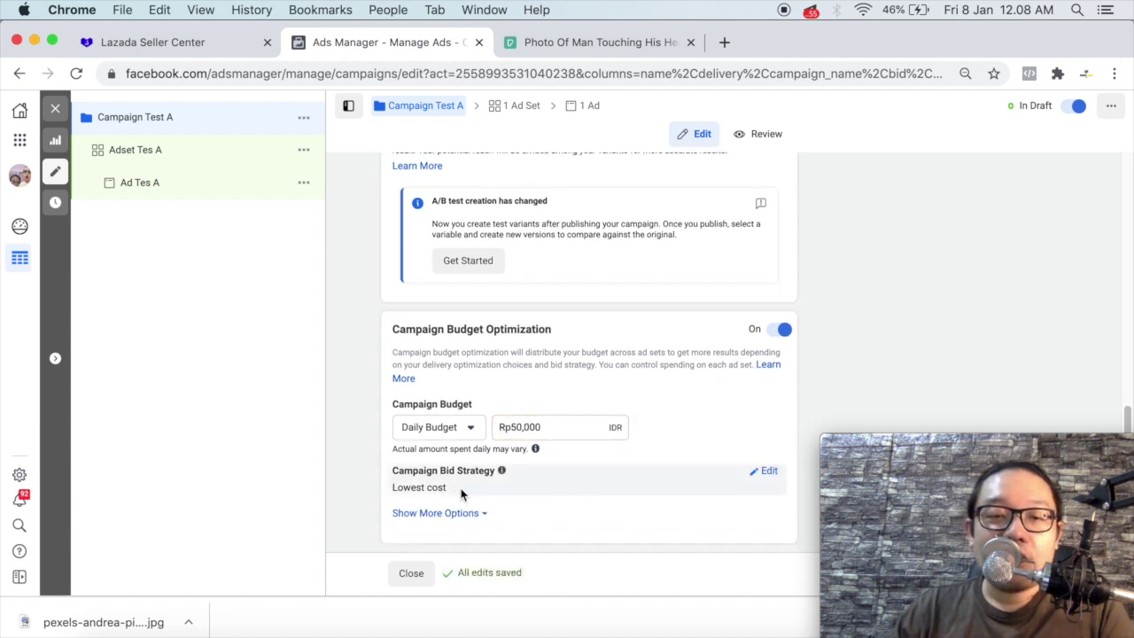
# Open the campaign bid strategy for editing, choose Lowest cost, and expand the additional budget options
pyautogui.click(766, 470)
pyautogui.moveTo(877, 467); pyautogui.dragTo(859, 467)
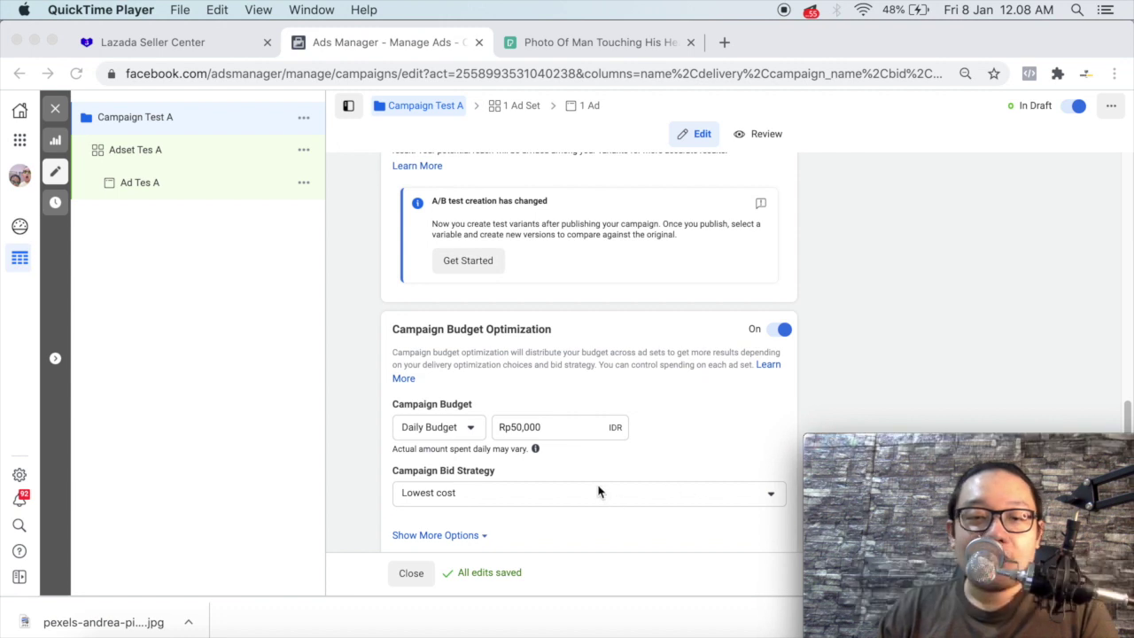
pyautogui.scroll(-1, 598, 491)
pyautogui.click(571, 479)
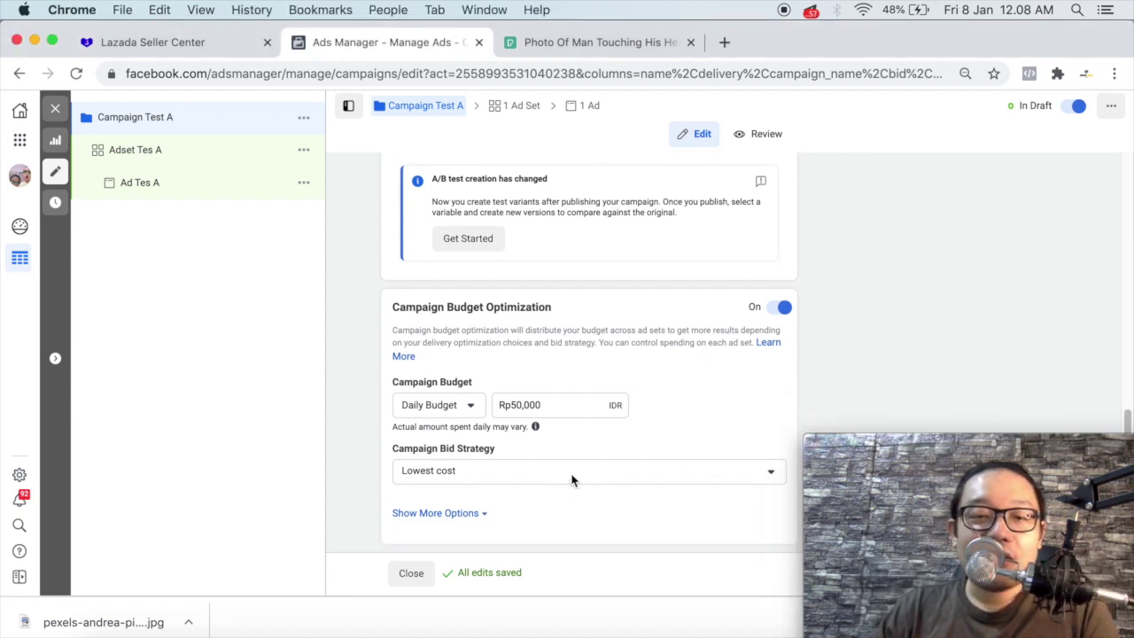
pyautogui.click(771, 477)
pyautogui.click(770, 477)
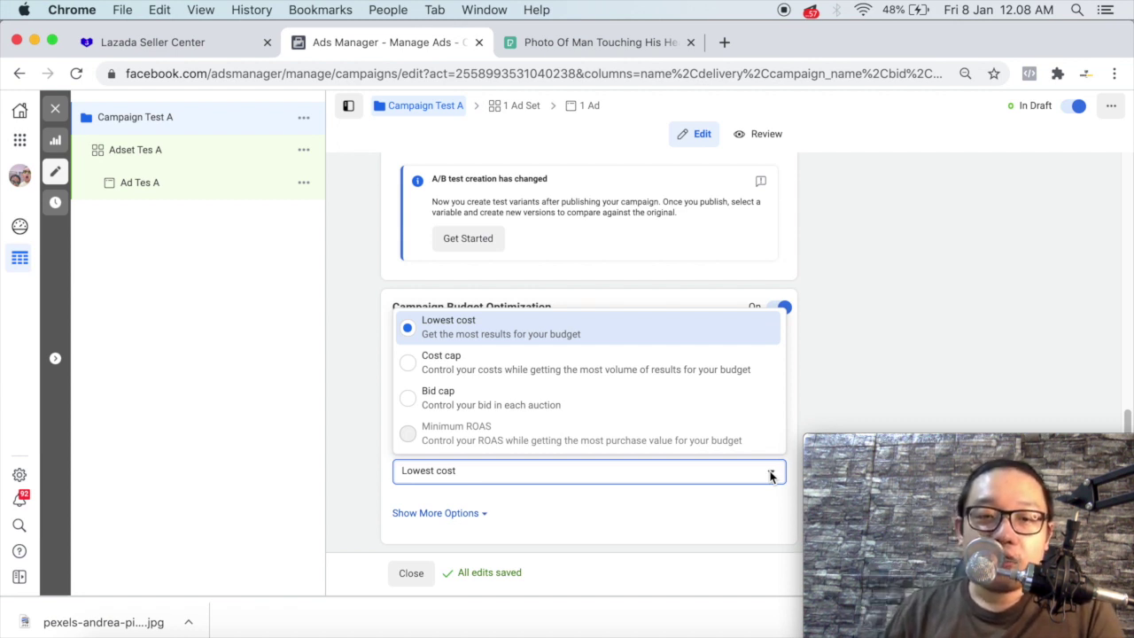
pyautogui.click(537, 341)
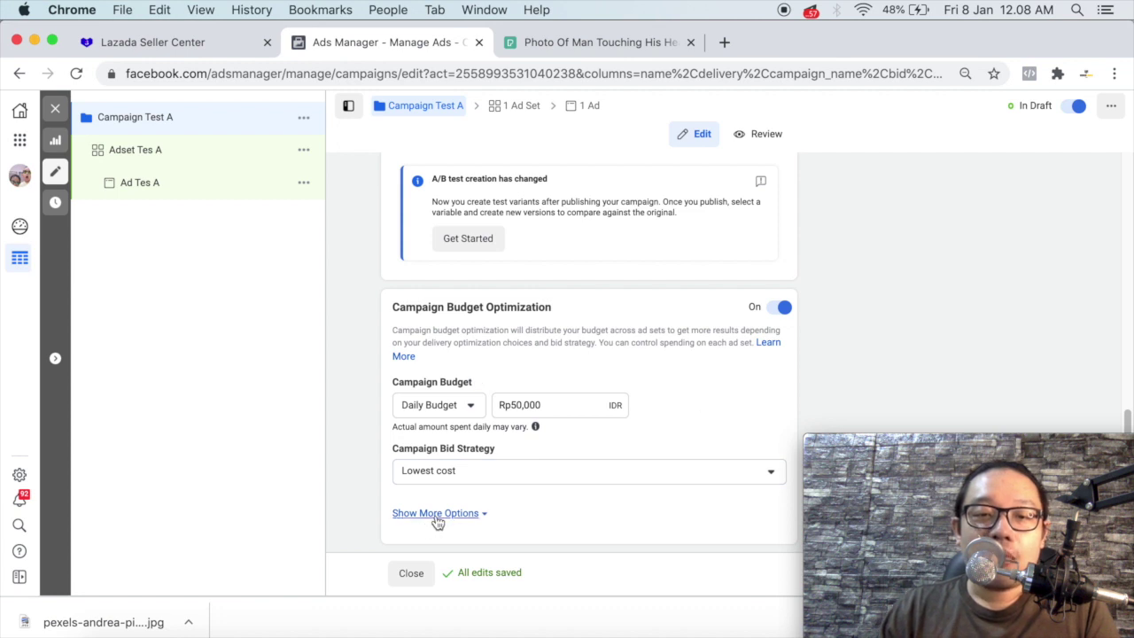
pyautogui.click(465, 514)
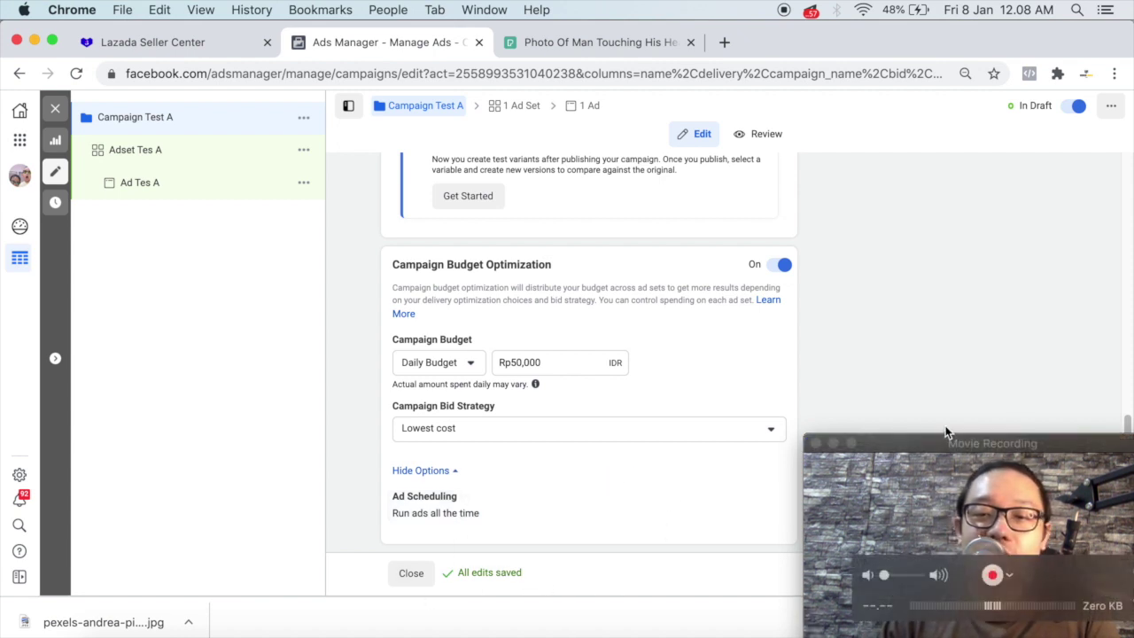
# Continue from the campaign settings to the ad set settings and dismiss the browser's downloads bar
pyautogui.moveTo(946, 436); pyautogui.dragTo(932, 32)
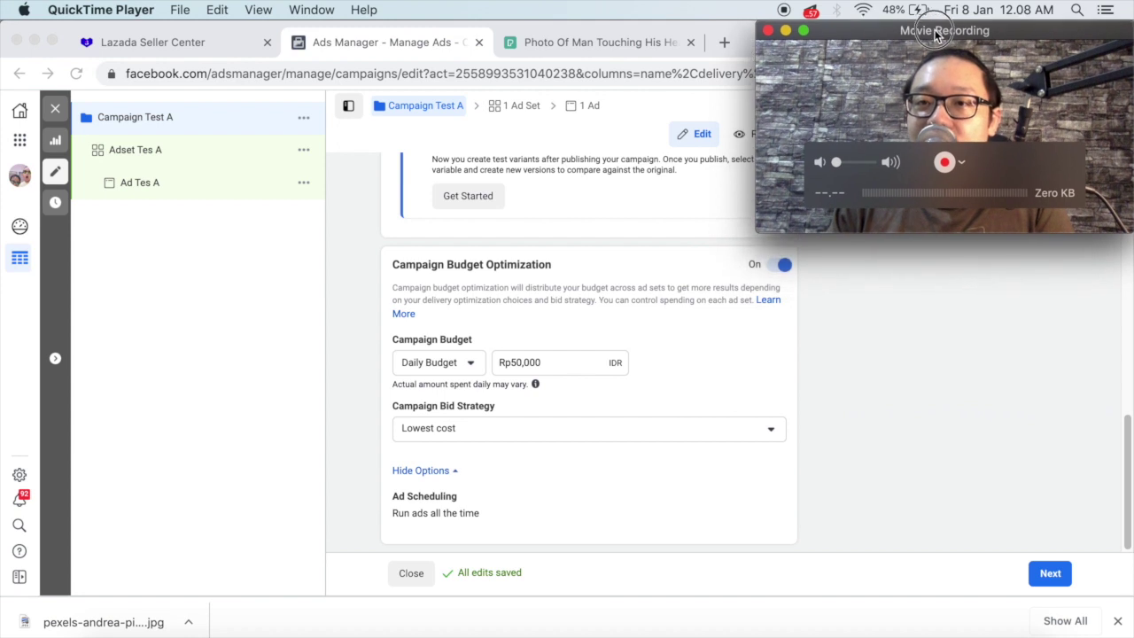
pyautogui.click(912, 394)
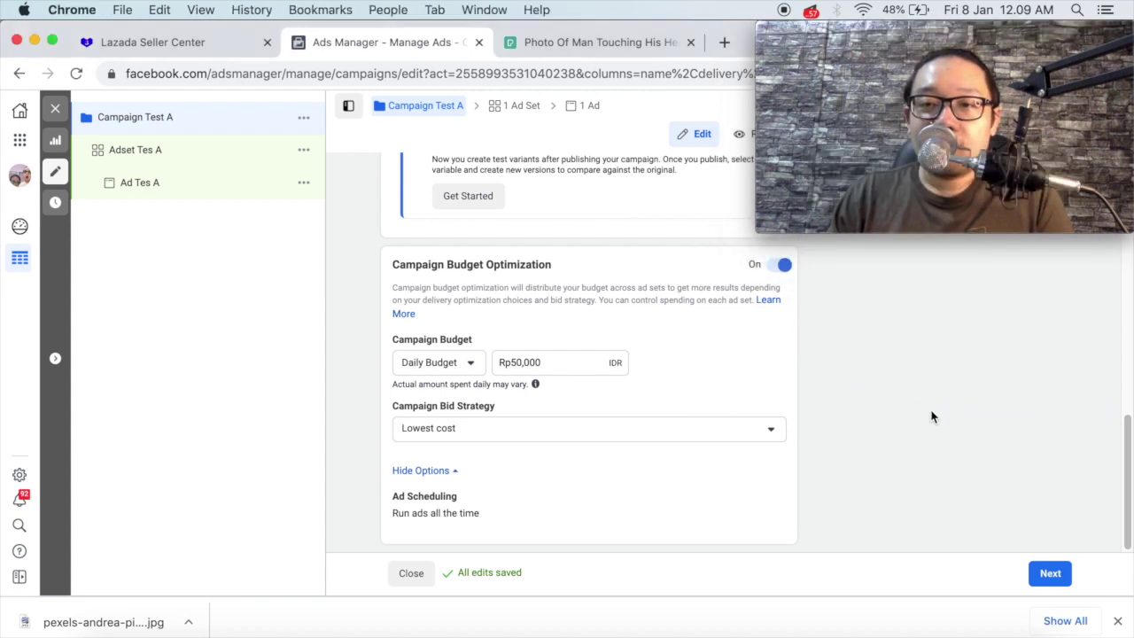
pyautogui.click(1049, 574)
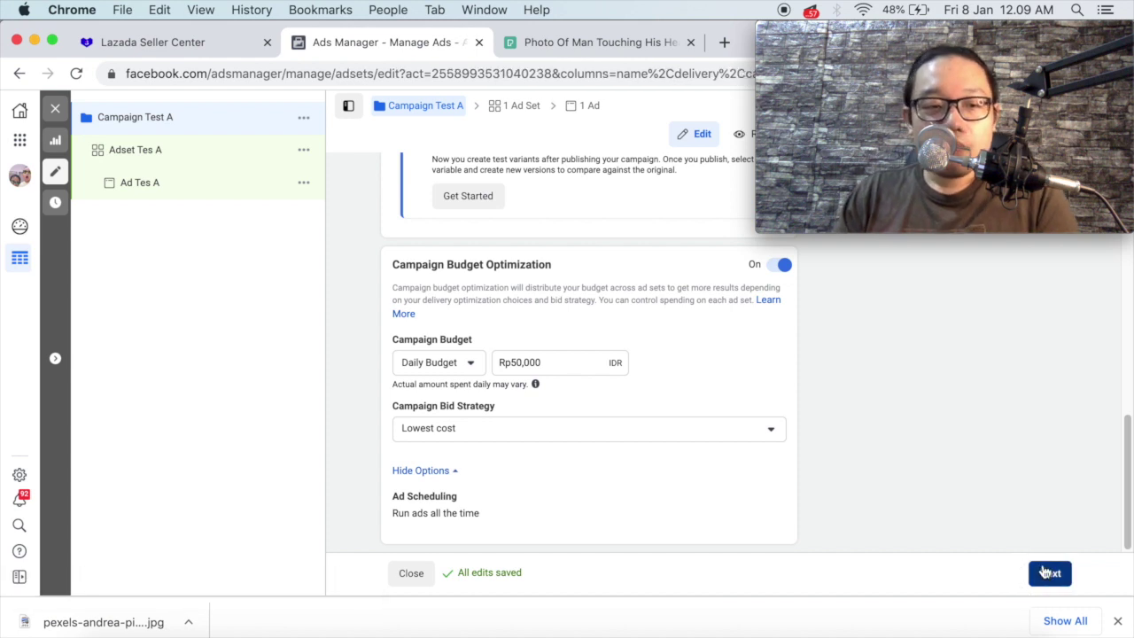
pyautogui.click(1118, 622)
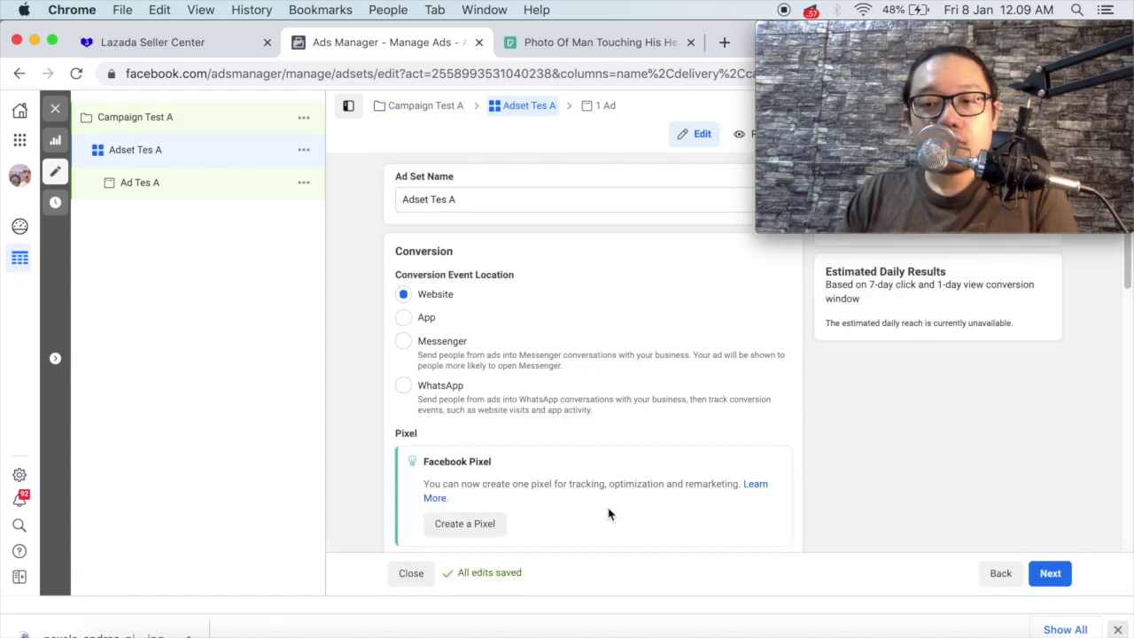
# Check the ad set's name and the conversion event location choices
pyautogui.click(528, 198)
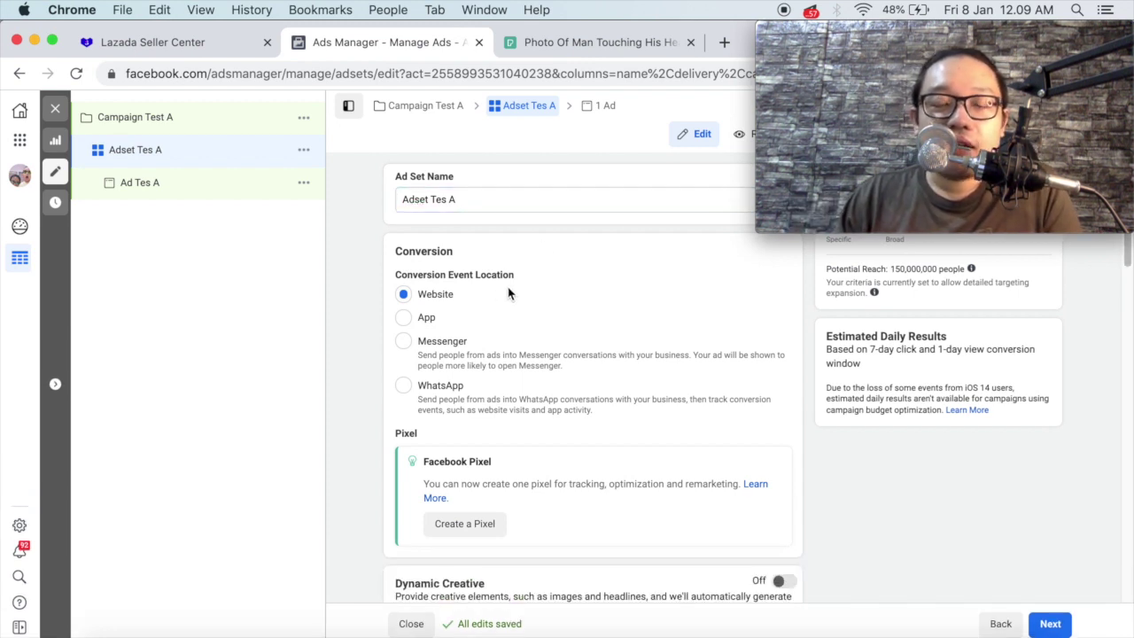
pyautogui.click(997, 36)
pyautogui.moveTo(996, 36); pyautogui.dragTo(231, 450)
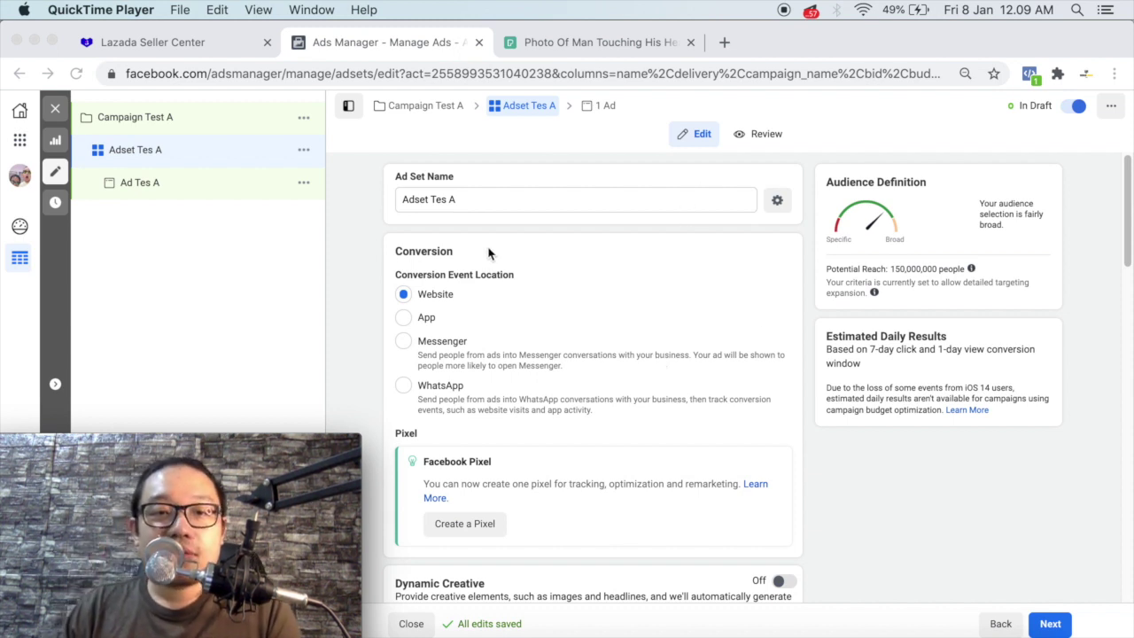
pyautogui.scroll(-1, 488, 248)
pyautogui.click(481, 197)
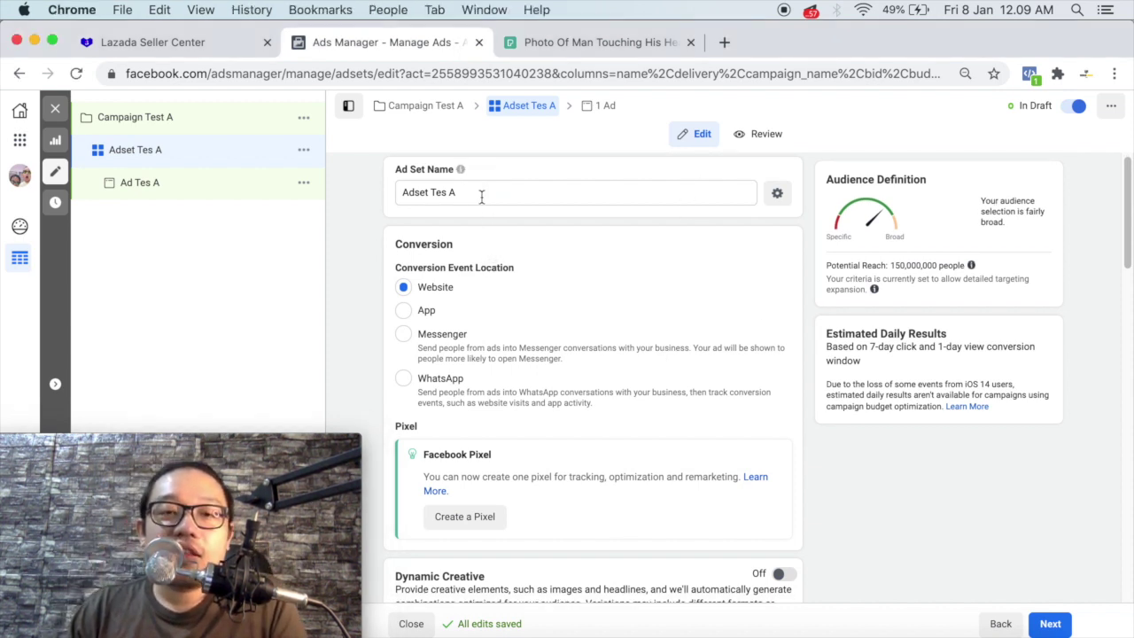
pyautogui.moveTo(463, 193); pyautogui.dragTo(385, 195)
pyautogui.scroll(-2, 580, 262)
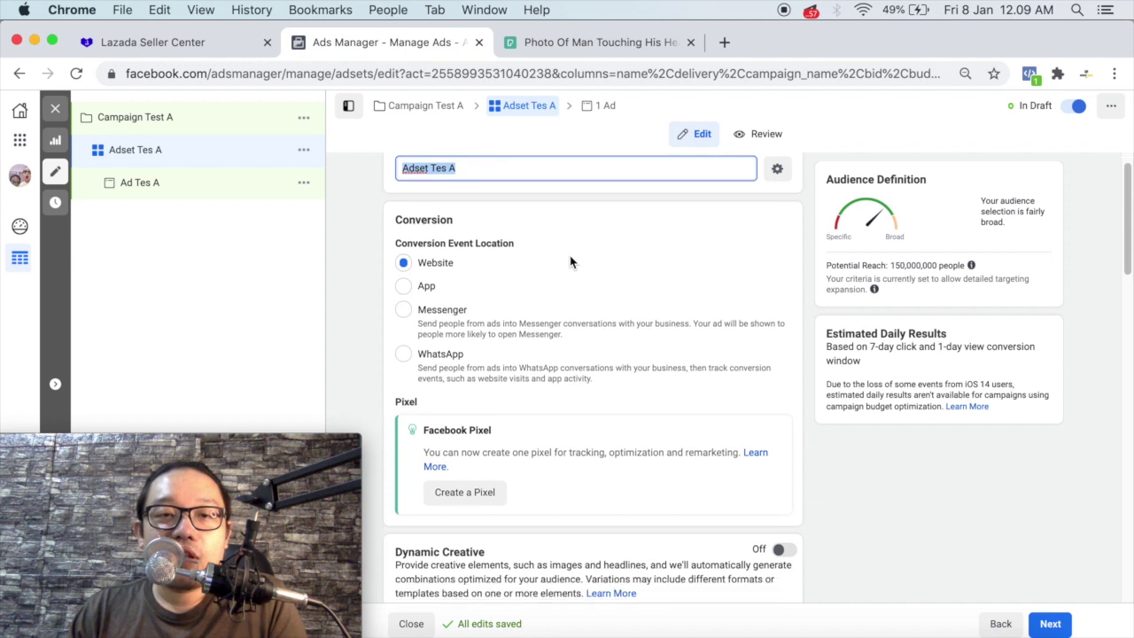
pyautogui.click(535, 257)
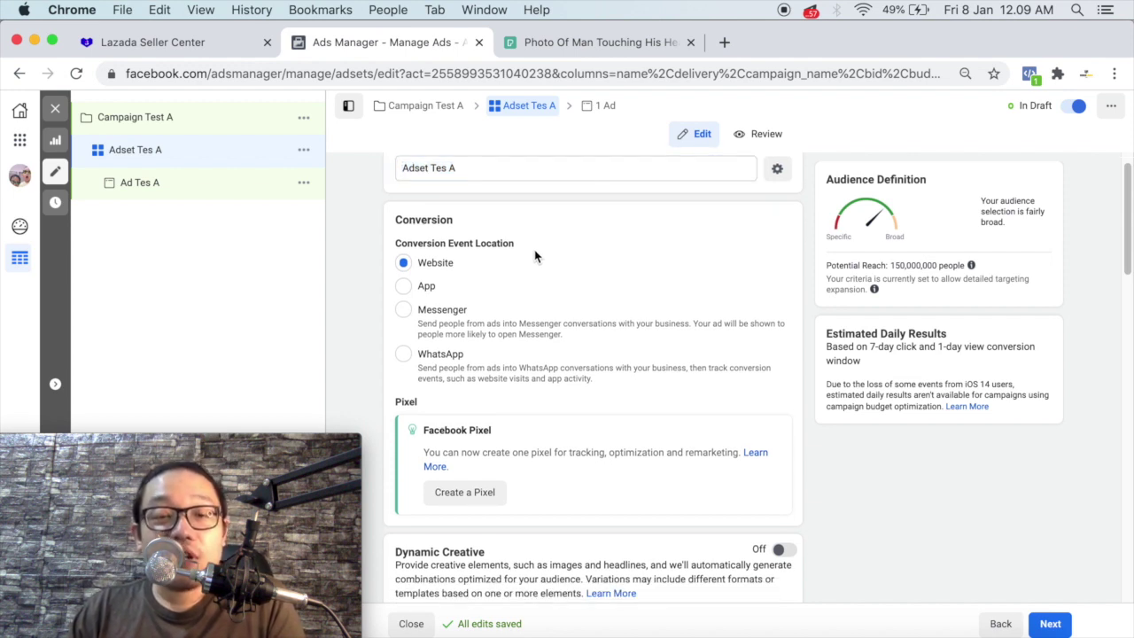
# Choose Website as the ad set's conversion event location
pyautogui.scroll(-3, 536, 257)
pyautogui.scroll(-1, 535, 257)
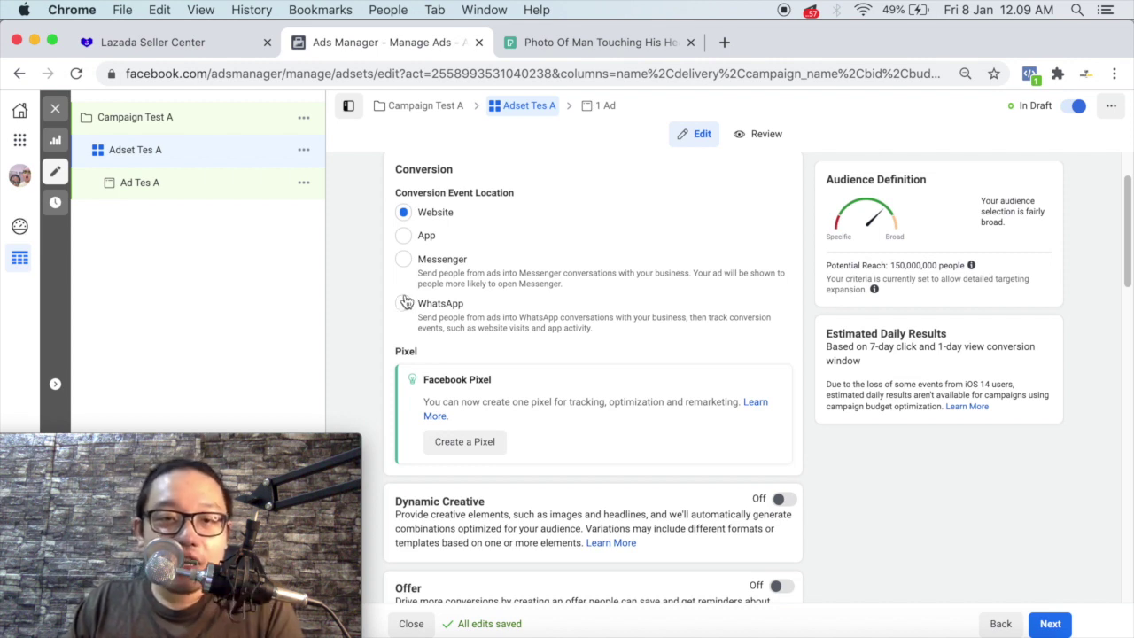
pyautogui.click(405, 214)
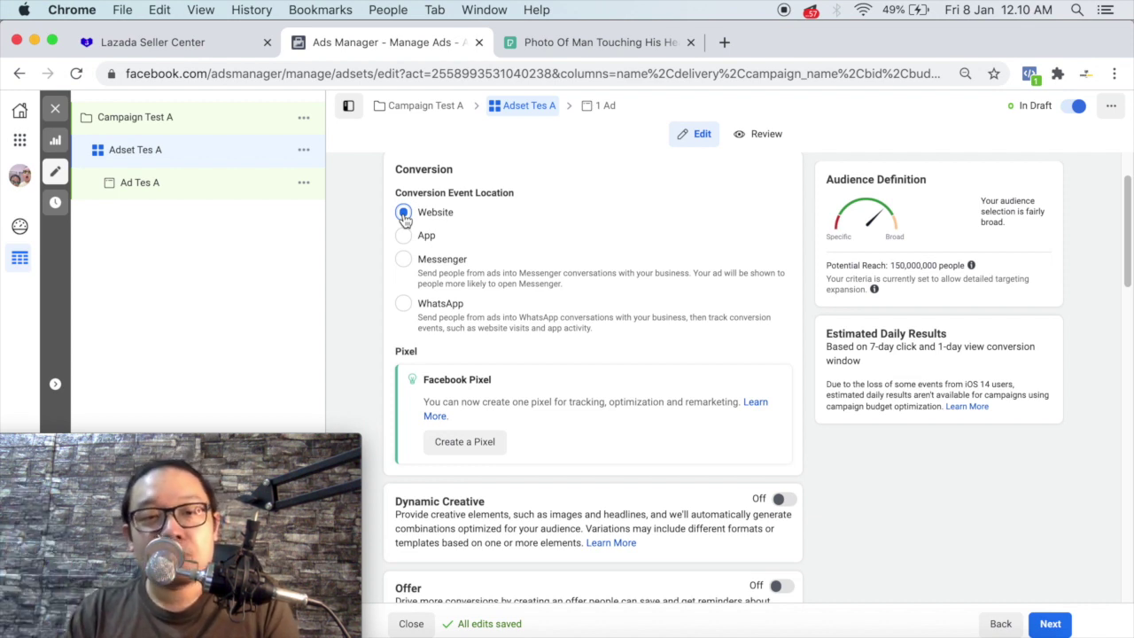
pyautogui.scroll(-2, 488, 298)
pyautogui.scroll(-3, 493, 299)
pyautogui.scroll(-1, 417, 248)
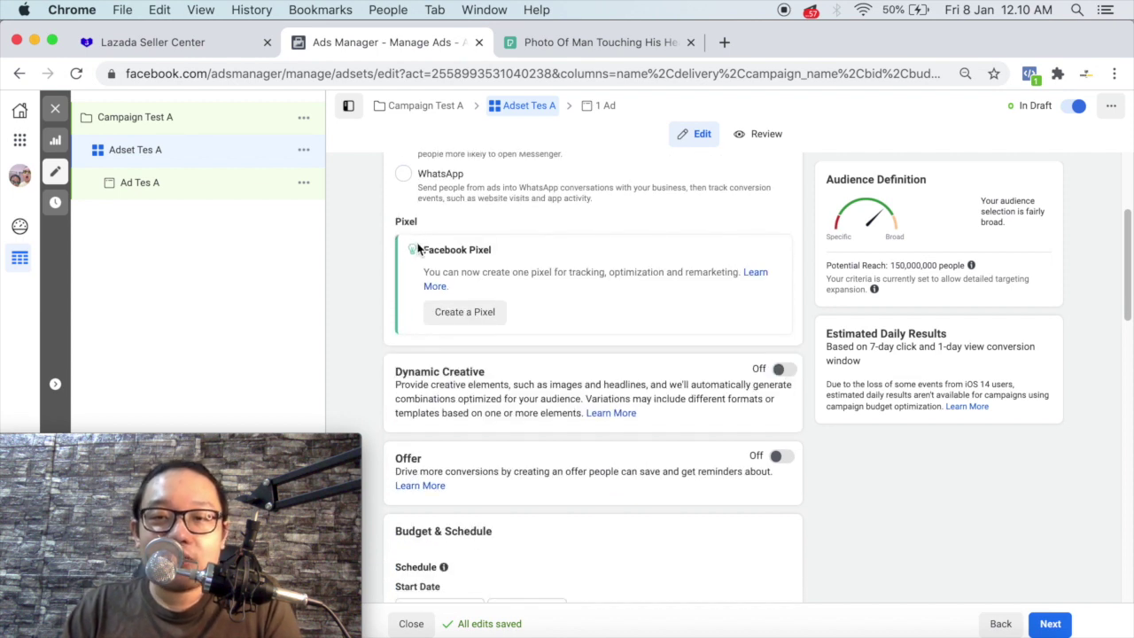
pyautogui.click(467, 310)
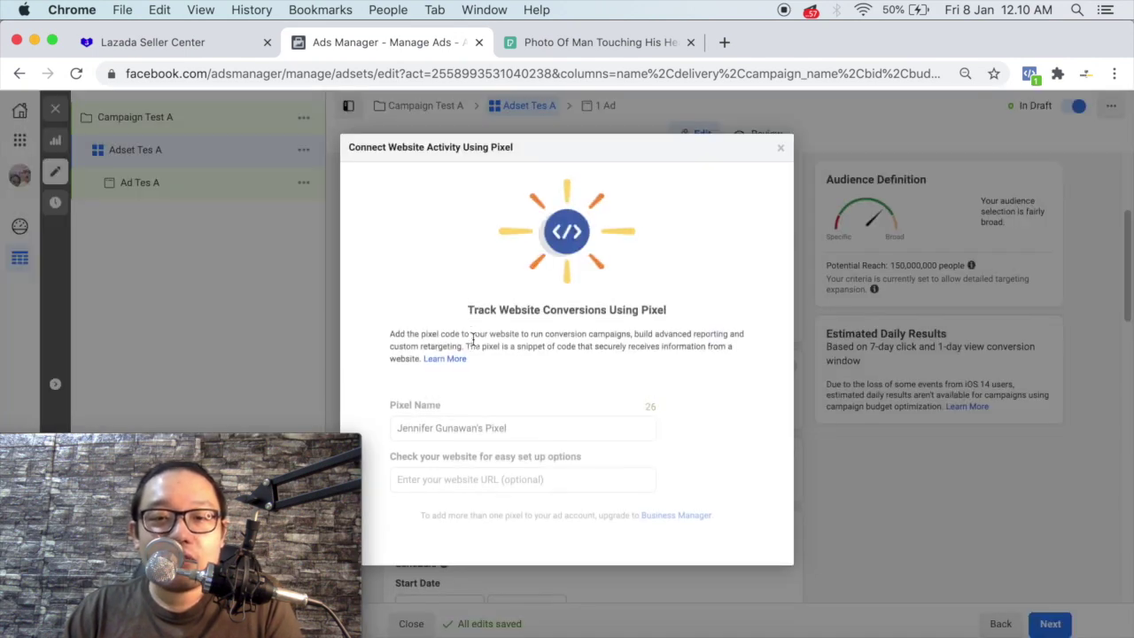
pyautogui.click(546, 462)
pyautogui.write('www.kogilaka.com')
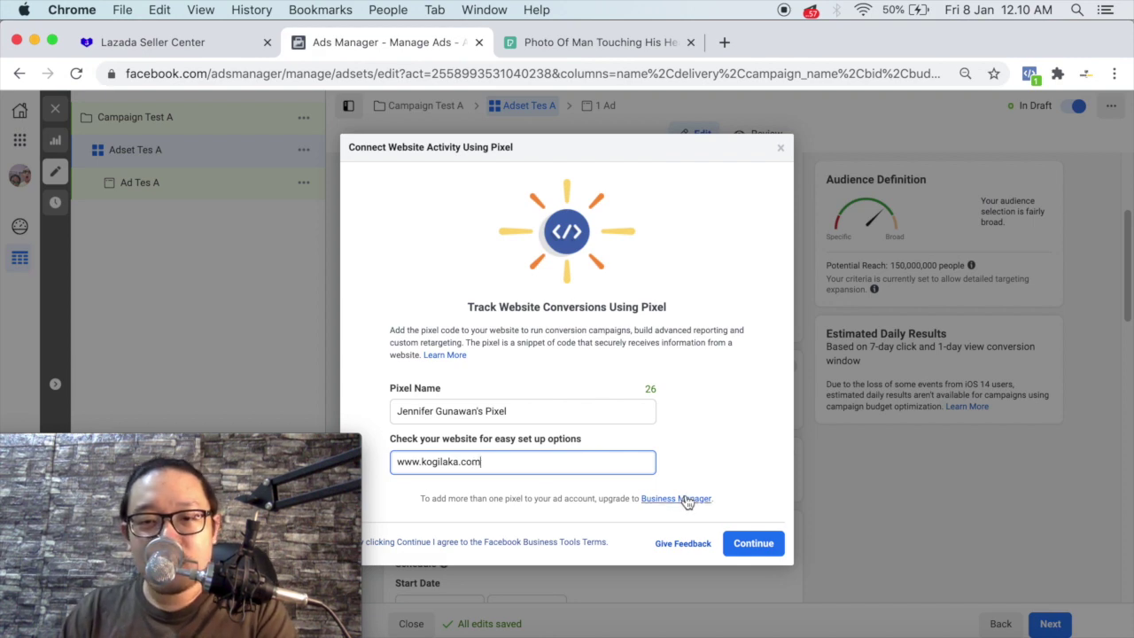
pyautogui.click(752, 542)
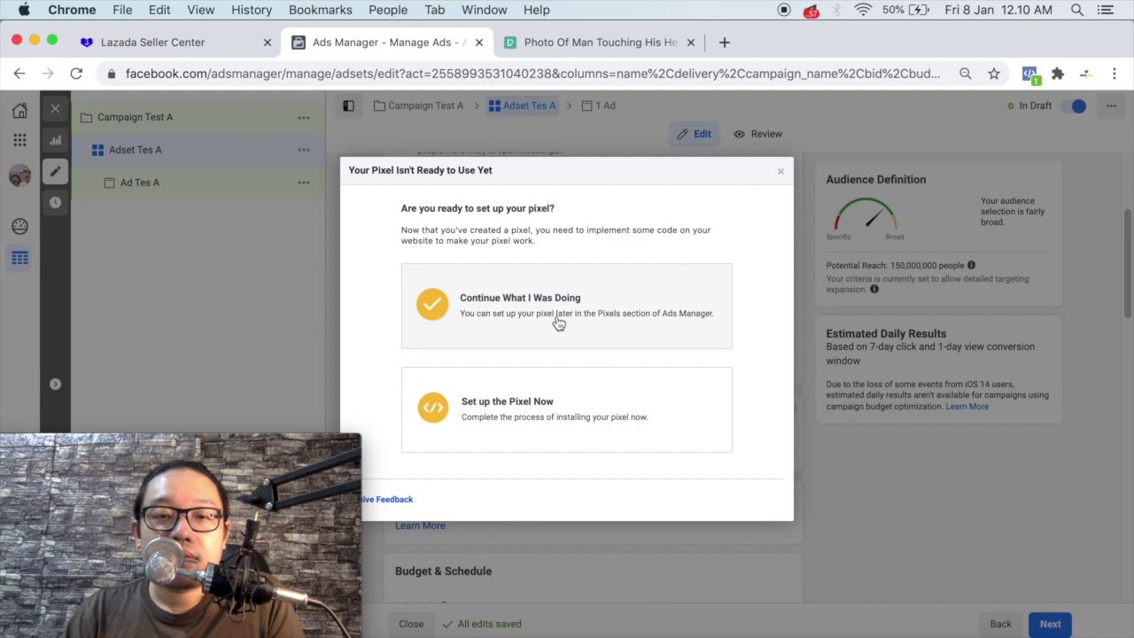
pyautogui.click(558, 322)
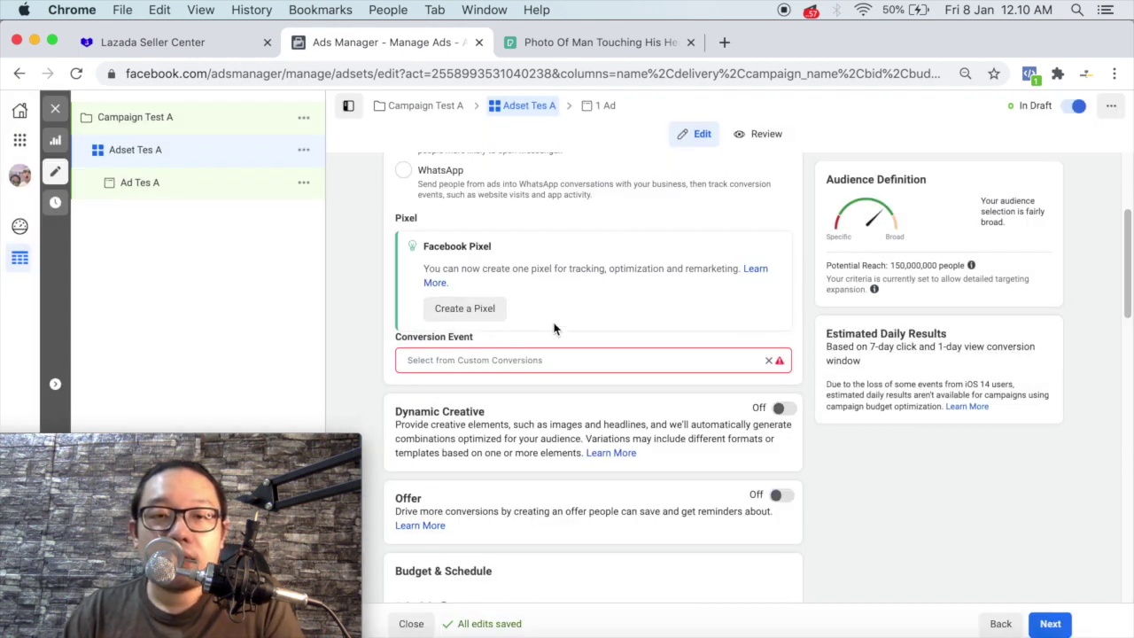
# Open the list of conversion events and look over the surrounding Pixel and Dynamic Creative sections
pyautogui.click(553, 365)
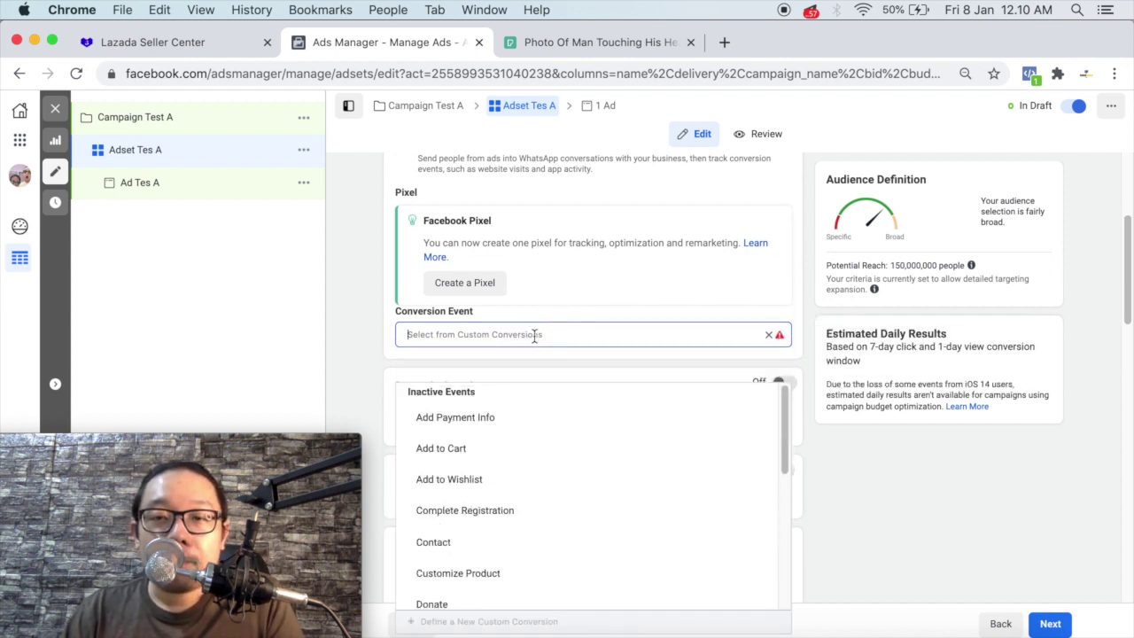
pyautogui.scroll(-3, 534, 336)
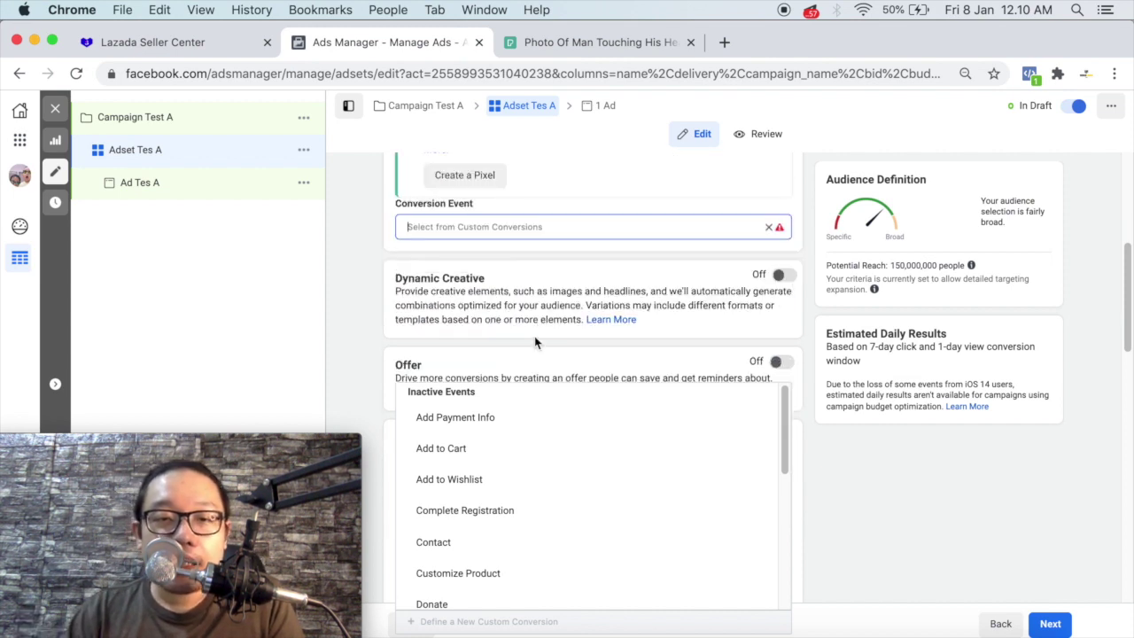
pyautogui.scroll(3, 534, 336)
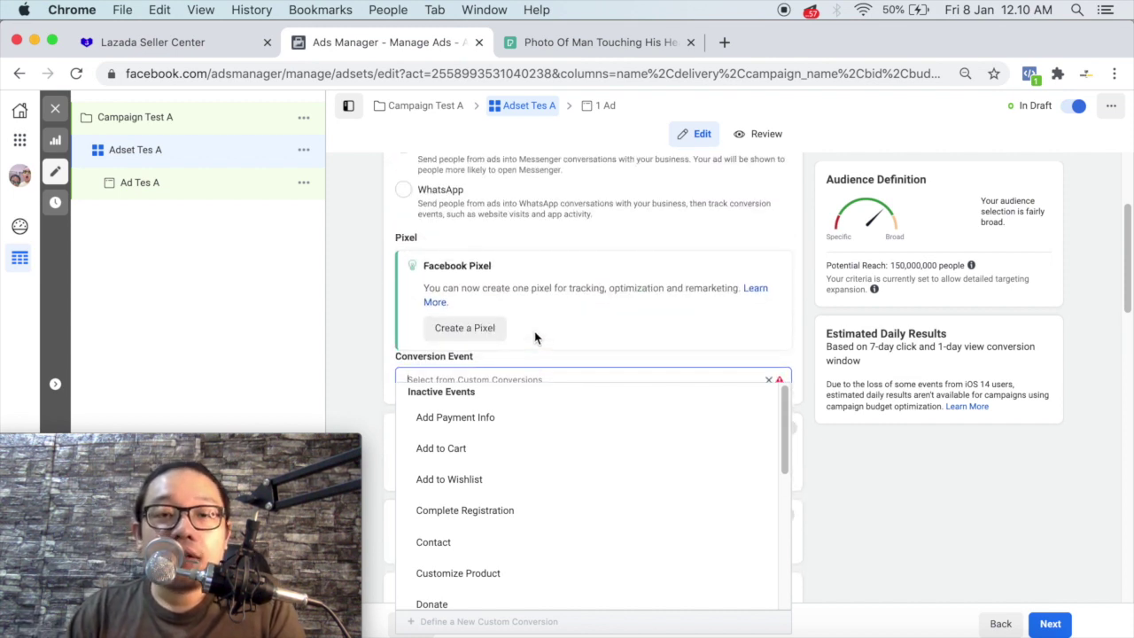
pyautogui.scroll(3, 534, 335)
pyautogui.scroll(-3, 534, 335)
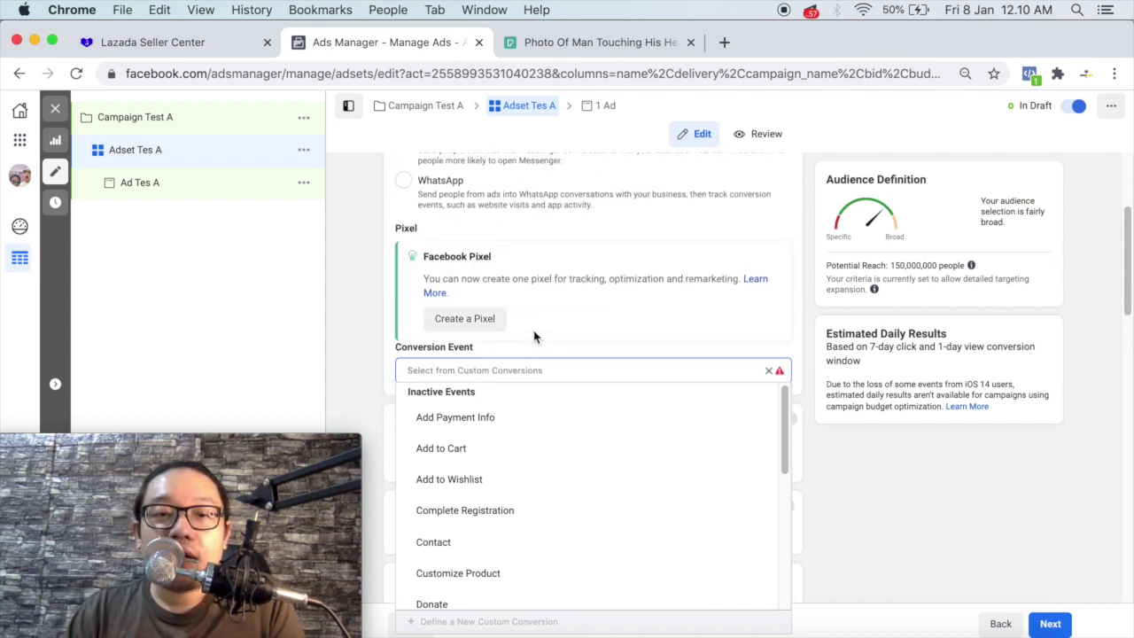
# Reopen and dismiss the pixel creation dialog, and review the conversion location, pixel and conversion event settings
pyautogui.click(470, 321)
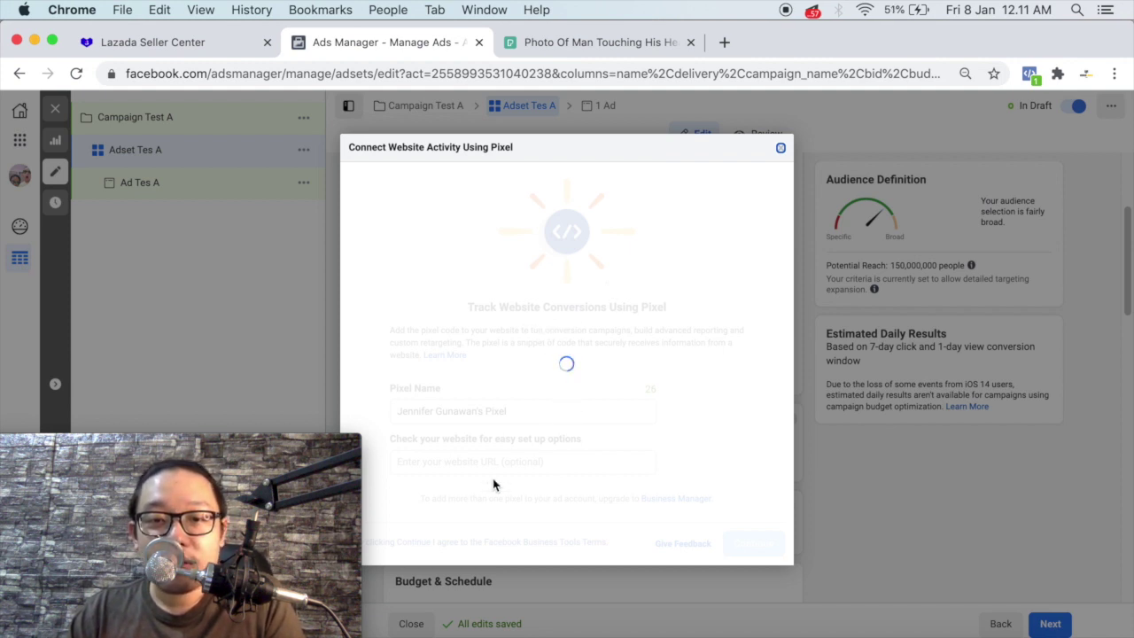
pyautogui.click(782, 150)
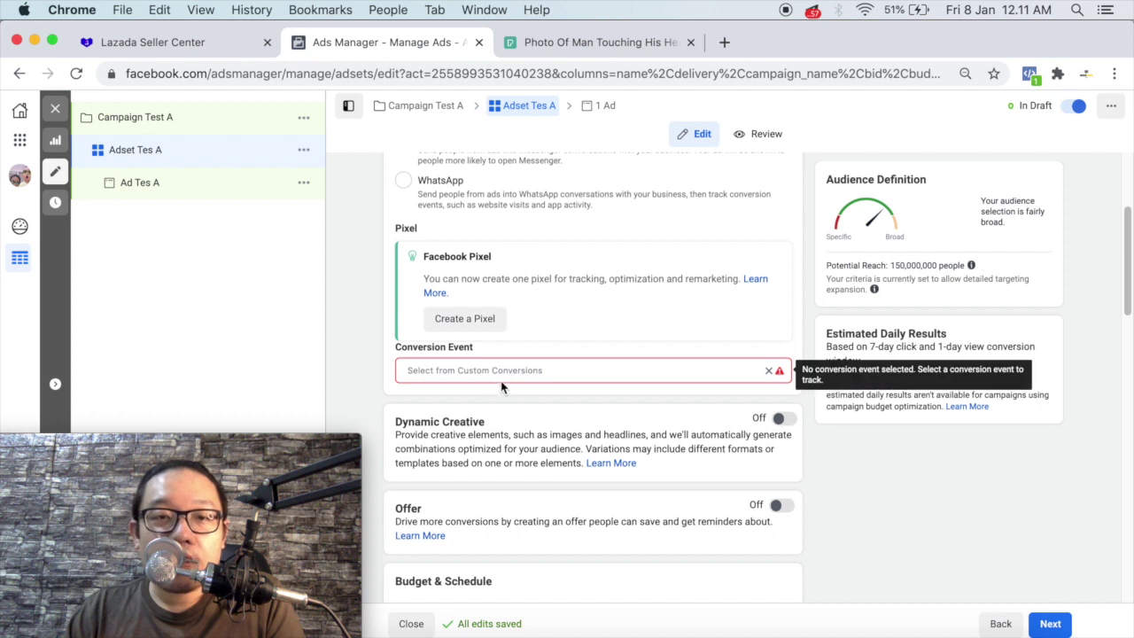
pyautogui.scroll(3, 413, 373)
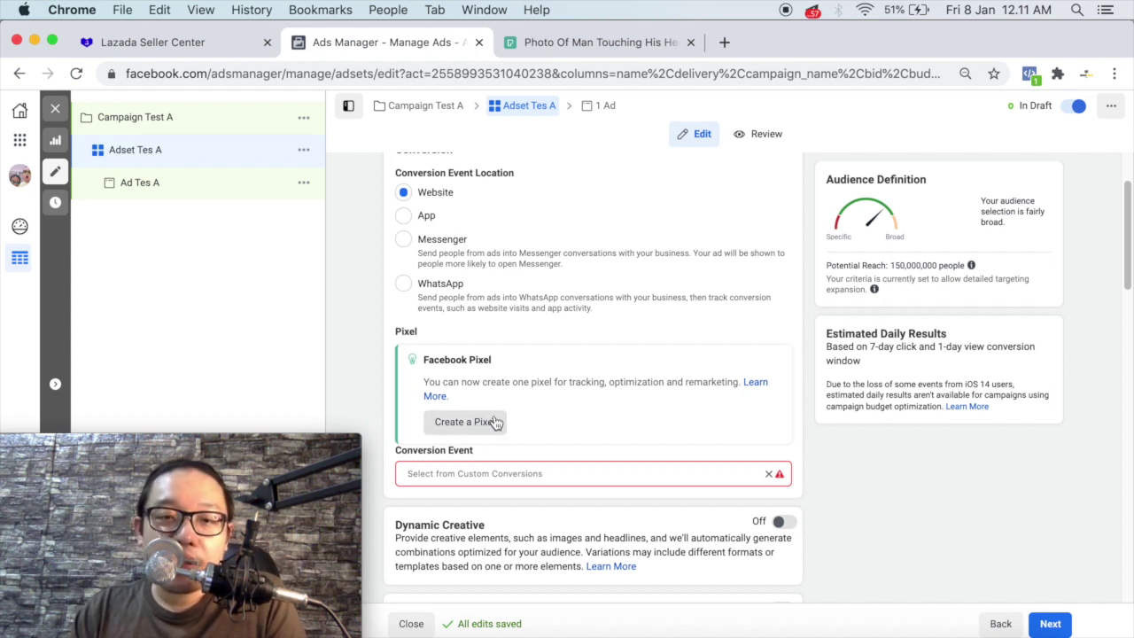
pyautogui.scroll(-1, 494, 423)
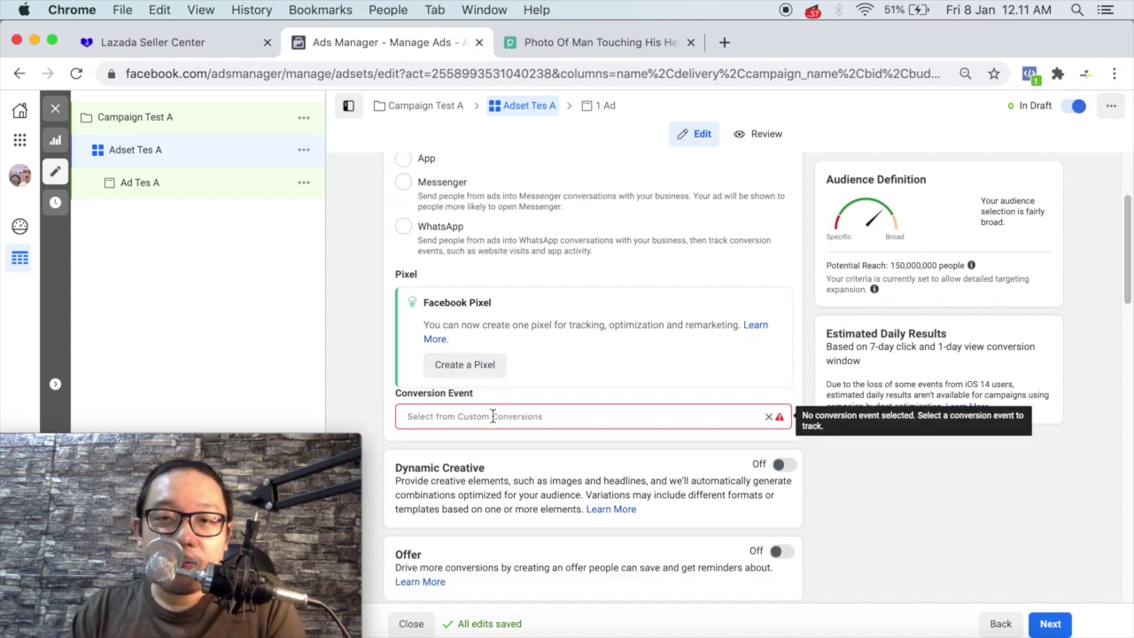
pyautogui.scroll(-1, 529, 415)
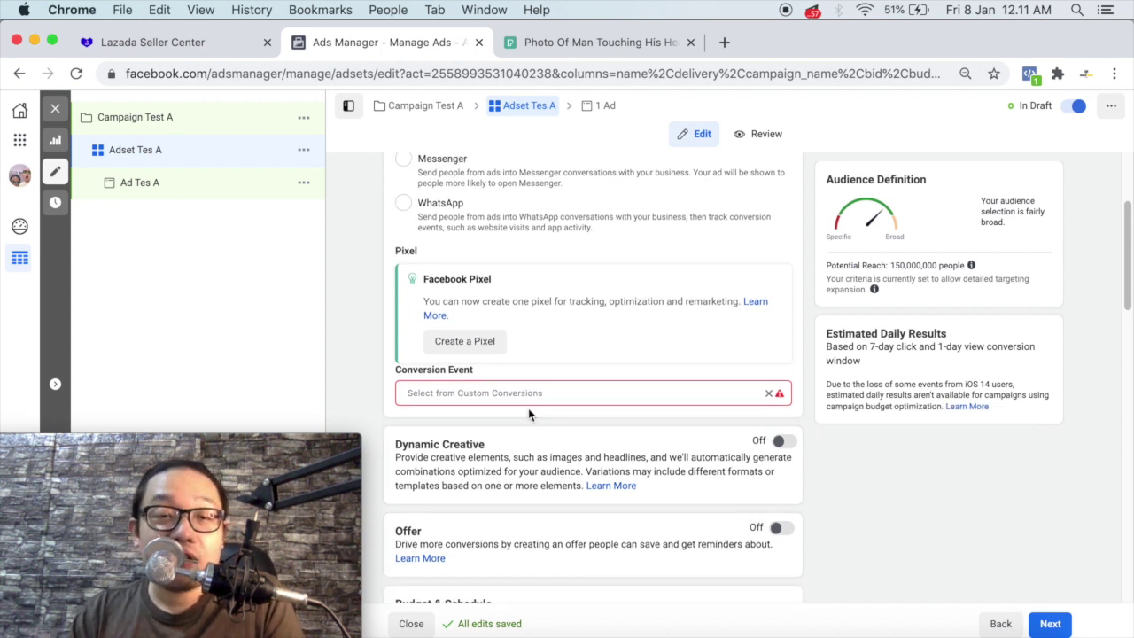
pyautogui.scroll(-1, 529, 415)
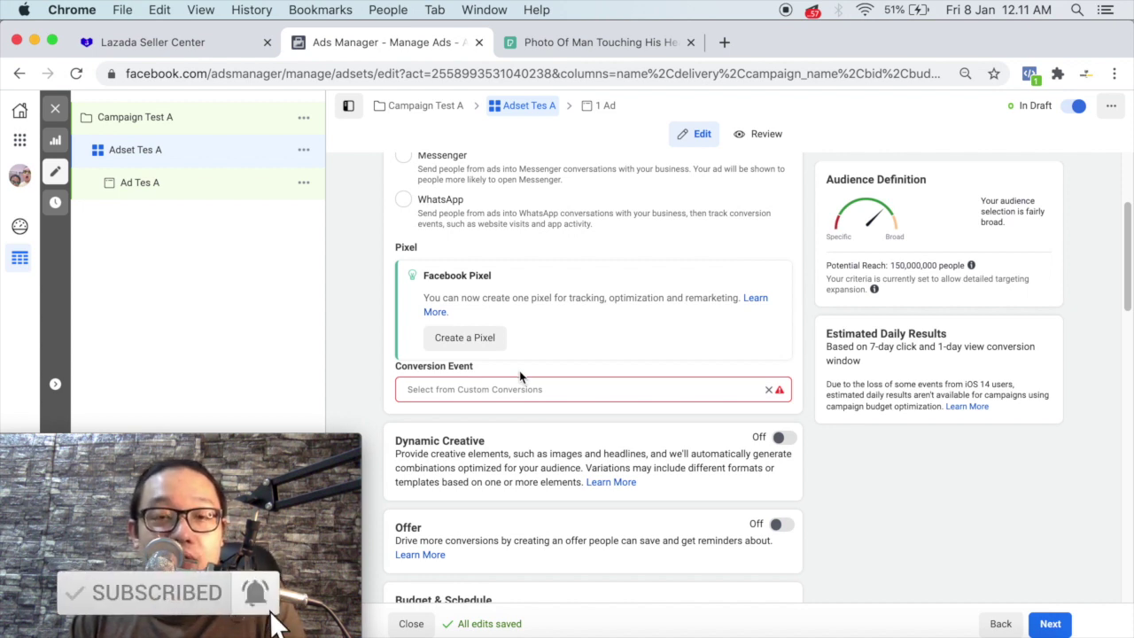
pyautogui.scroll(-1, 519, 372)
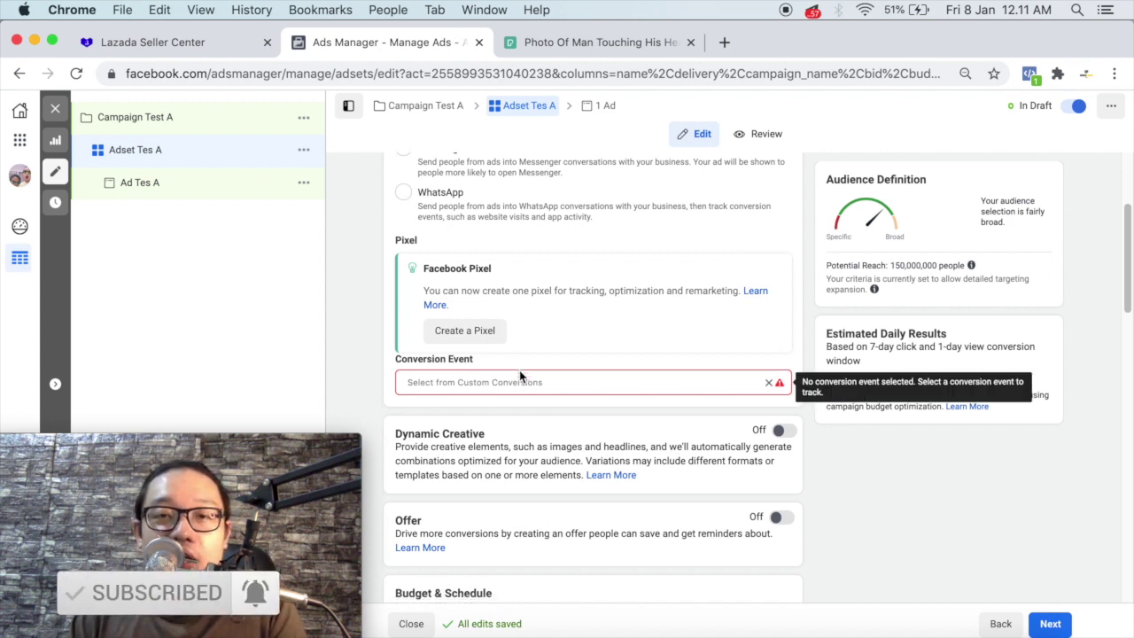
pyautogui.scroll(-1, 519, 376)
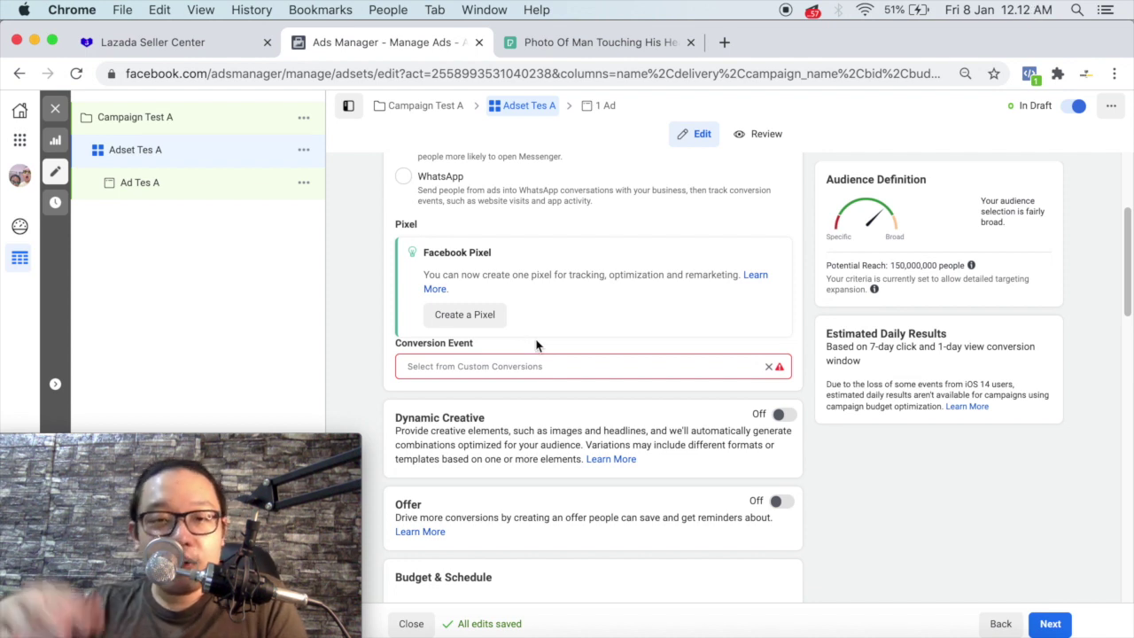
pyautogui.scroll(-2, 536, 345)
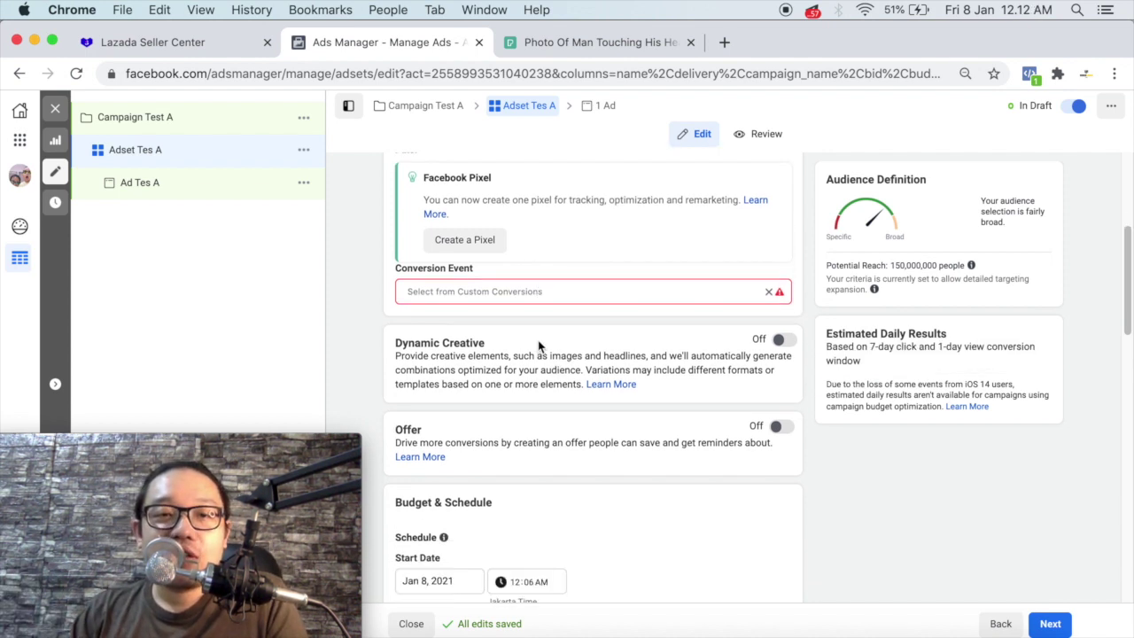
# Look through the full list of available conversion events, including Purchase and View Content
pyautogui.click(521, 292)
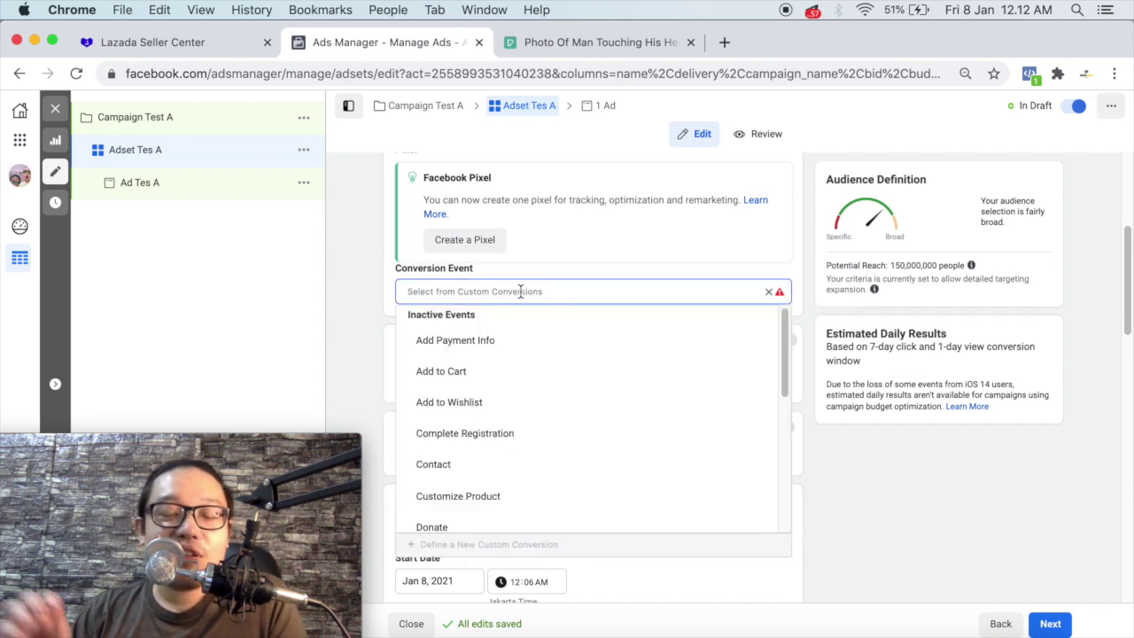
pyautogui.scroll(-5, 509, 331)
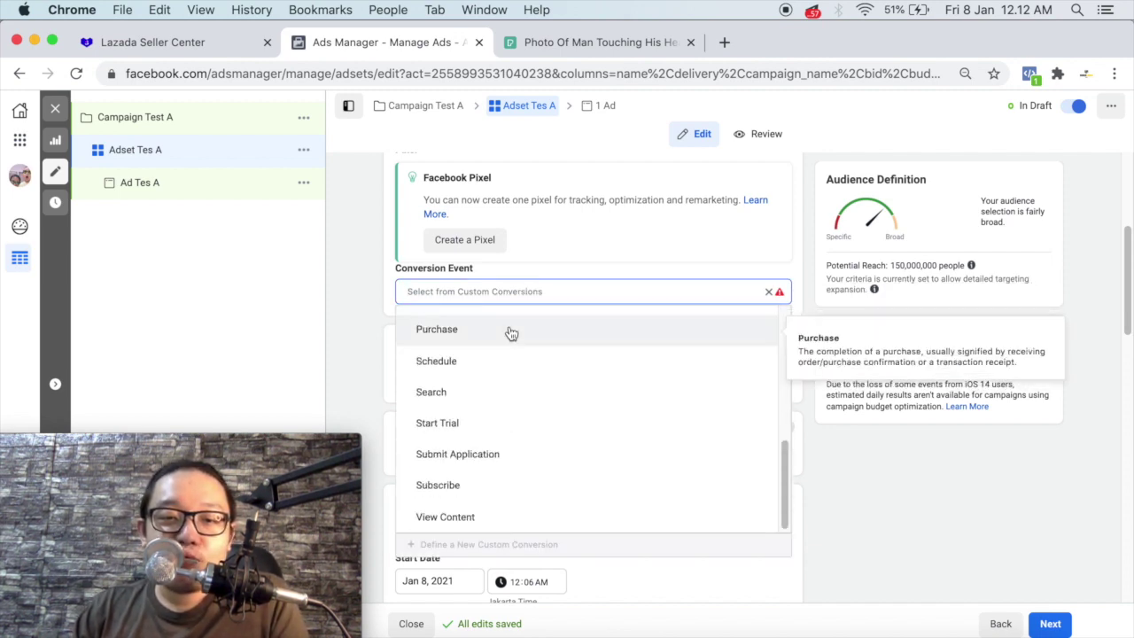
pyautogui.scroll(5, 511, 332)
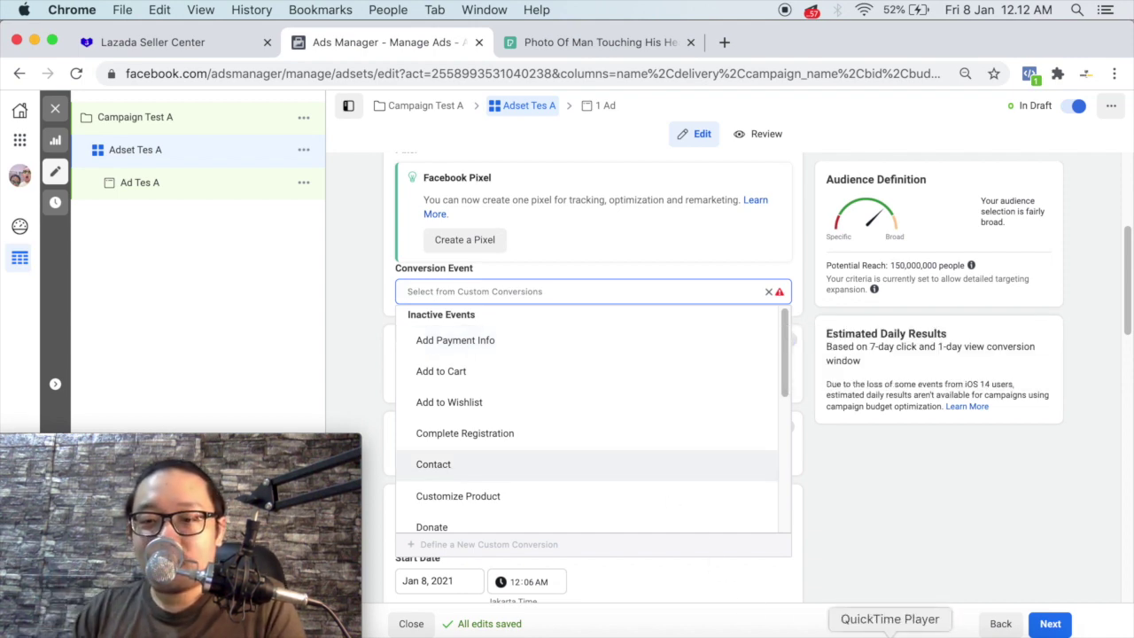
# Try Add to Wishlist as the conversion event and clear the selection again
pyautogui.rightClick(889, 630)
pyautogui.click(639, 410)
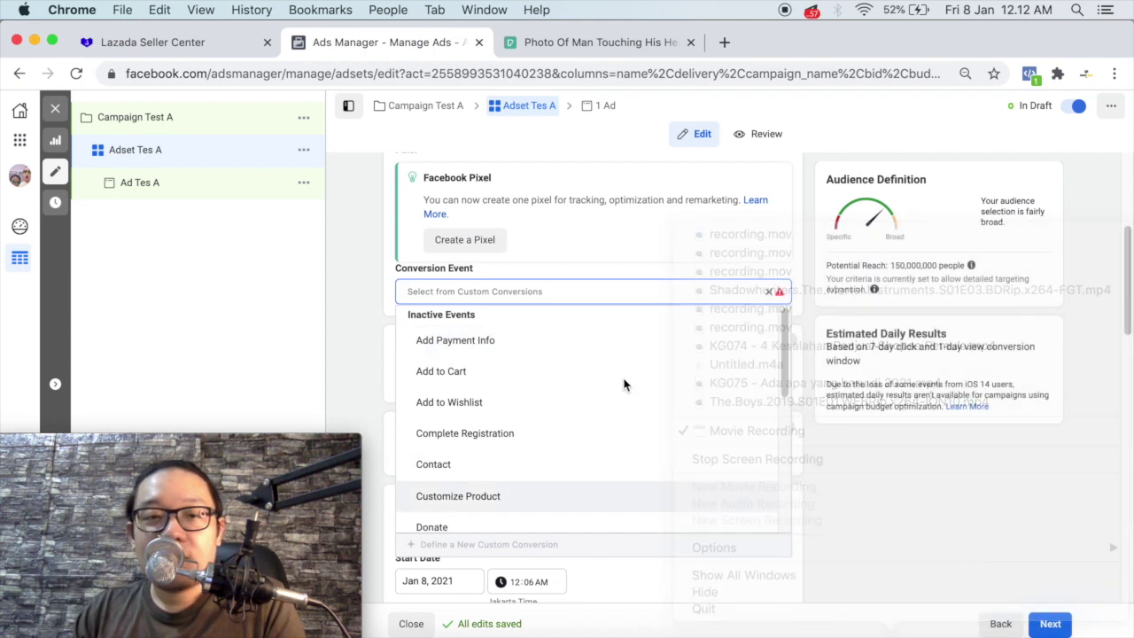
pyautogui.click(531, 292)
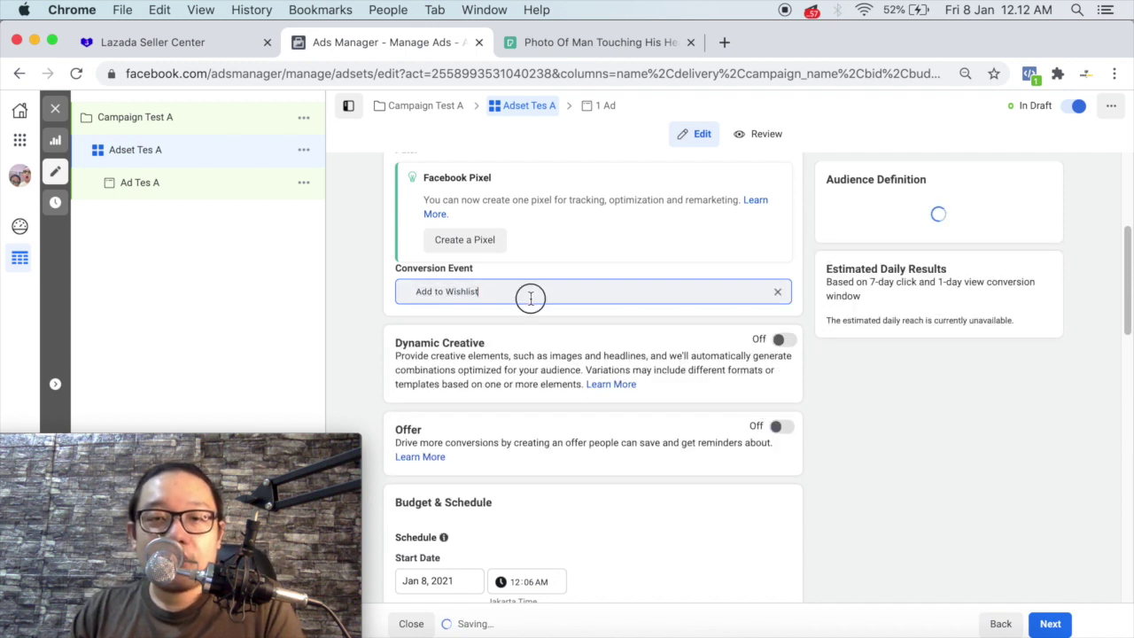
pyautogui.click(778, 292)
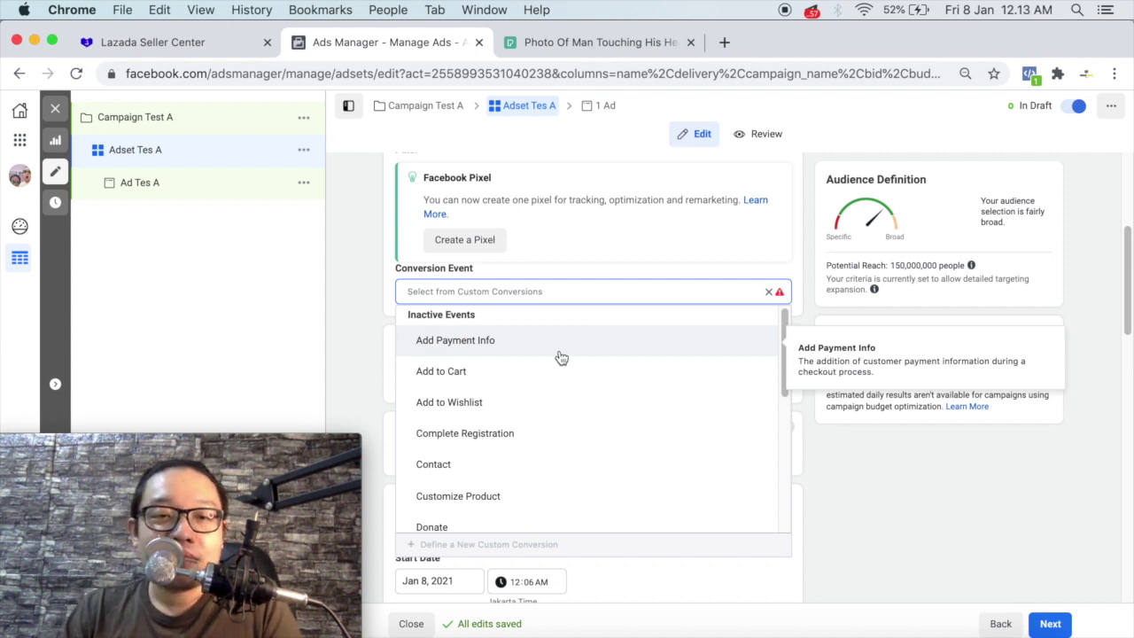
# Choose Add Payment Info as the ad set's conversion event and look over the Dynamic Creative and Offer sections
pyautogui.click(537, 345)
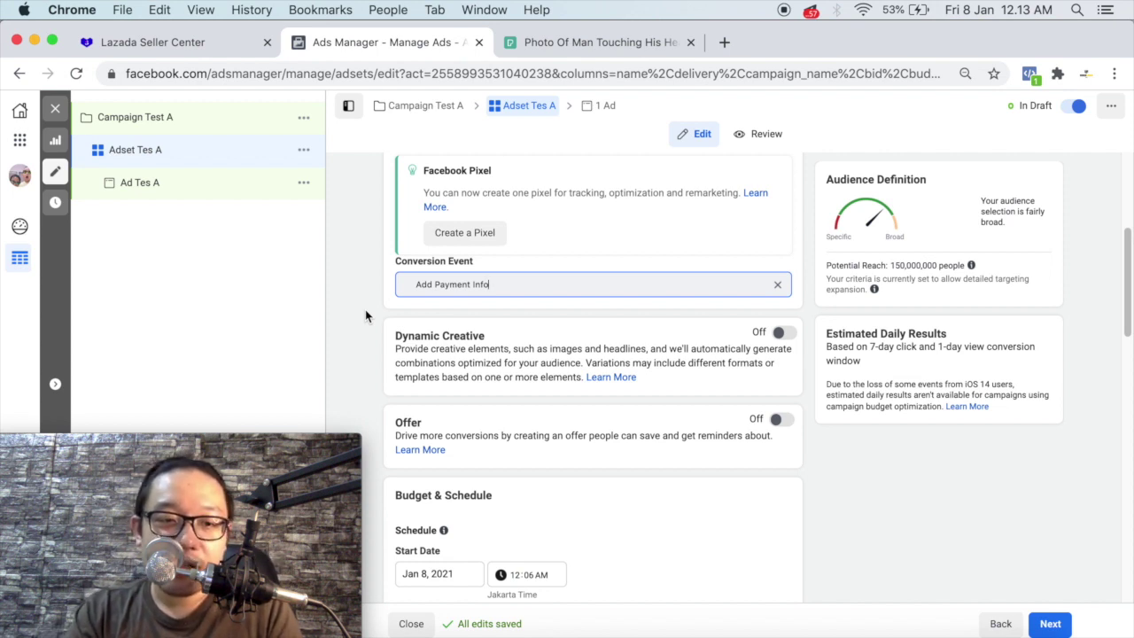
pyautogui.click(376, 321)
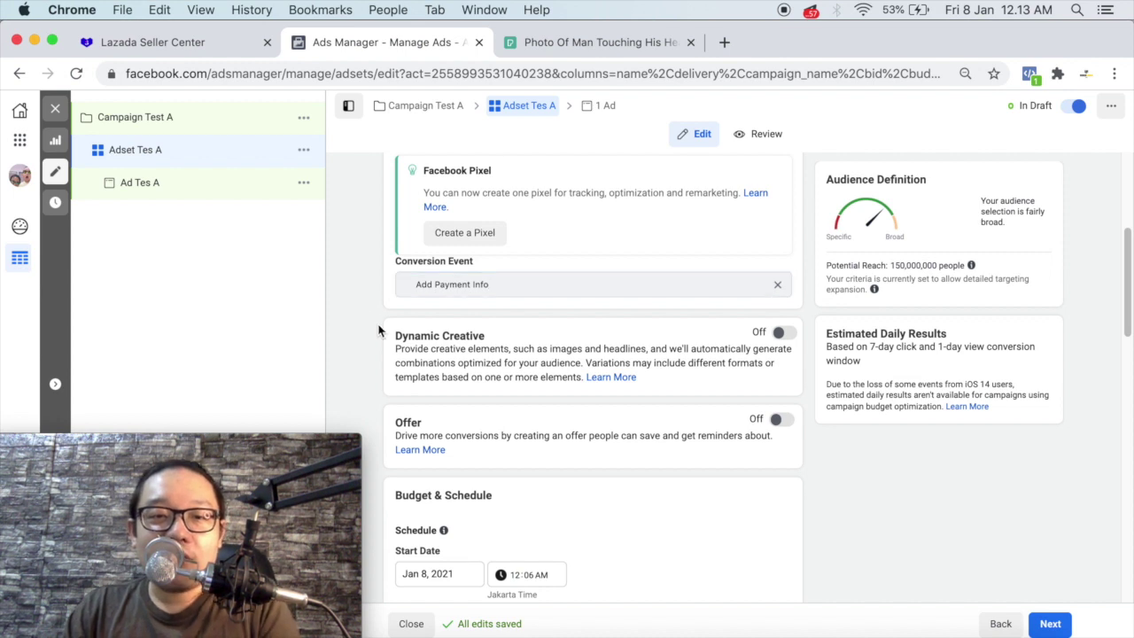
pyautogui.scroll(-1, 377, 328)
pyautogui.scroll(-2, 620, 319)
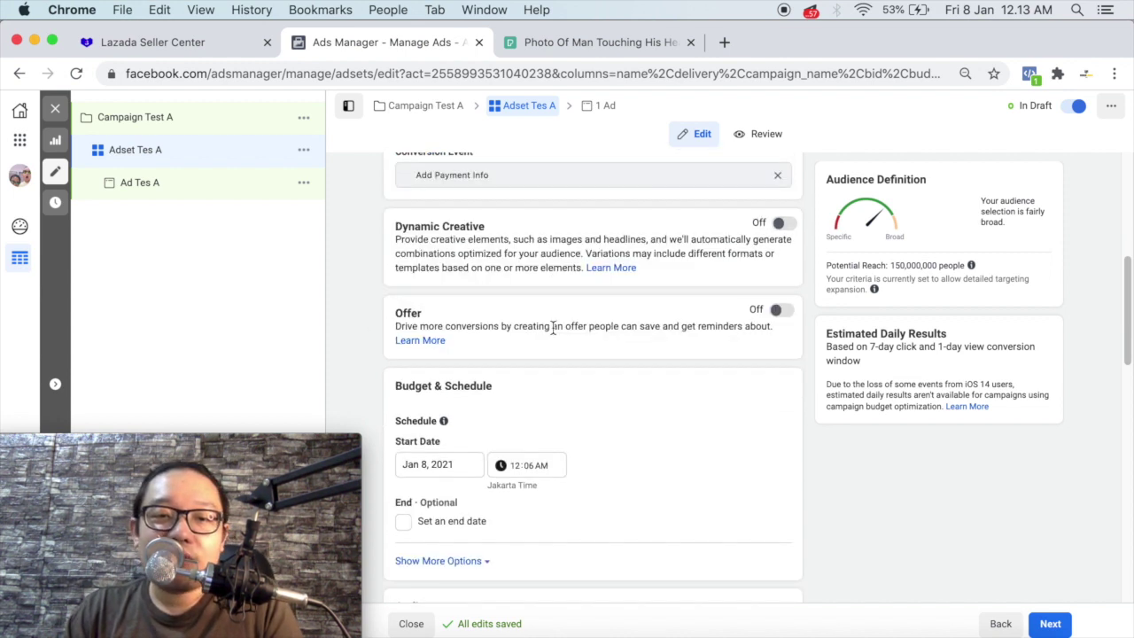
pyautogui.scroll(-2, 390, 365)
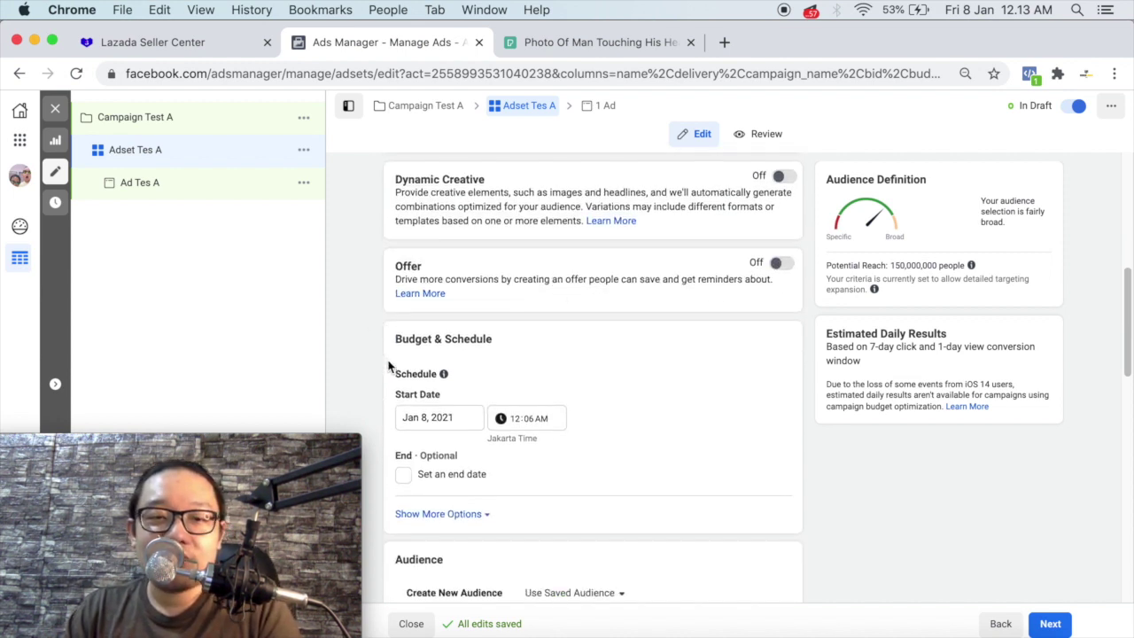
# Try the optional end date in the ad set's schedule, view its date picker, and turn the end date off again
pyautogui.scroll(-3, 389, 367)
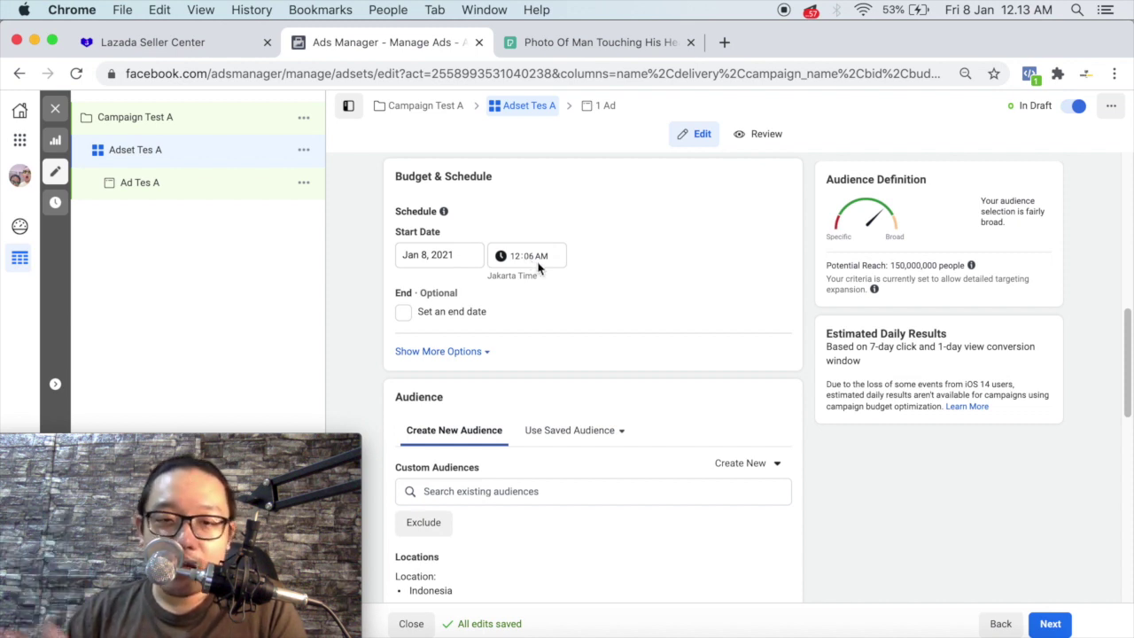
pyautogui.click(404, 313)
pyautogui.click(404, 312)
pyautogui.click(403, 313)
pyautogui.click(404, 312)
pyautogui.click(405, 314)
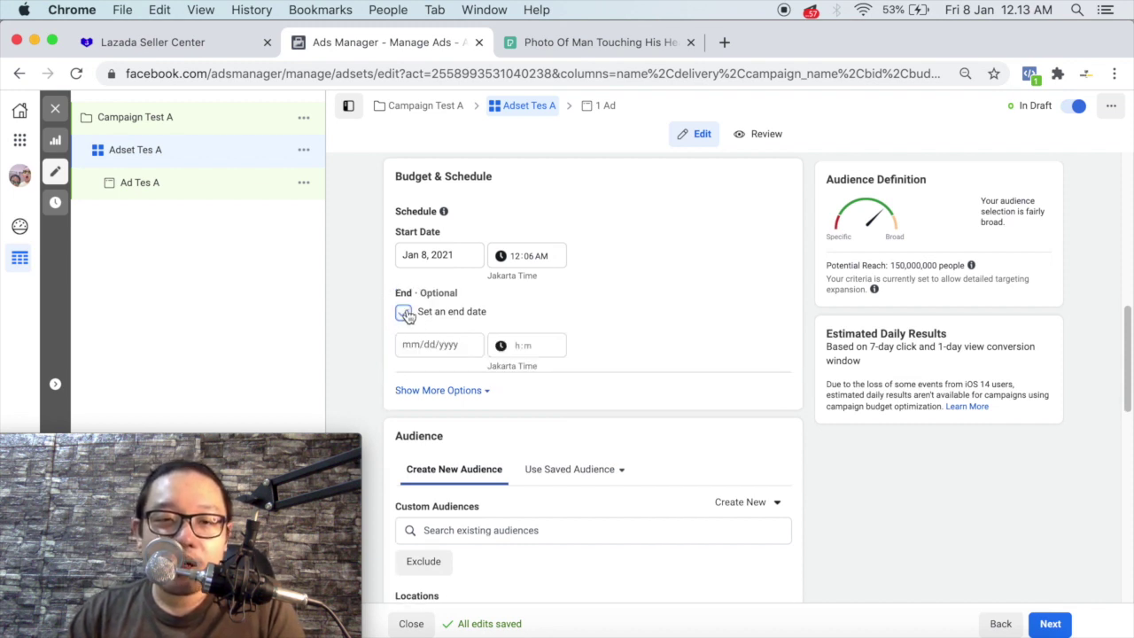
pyautogui.click(415, 345)
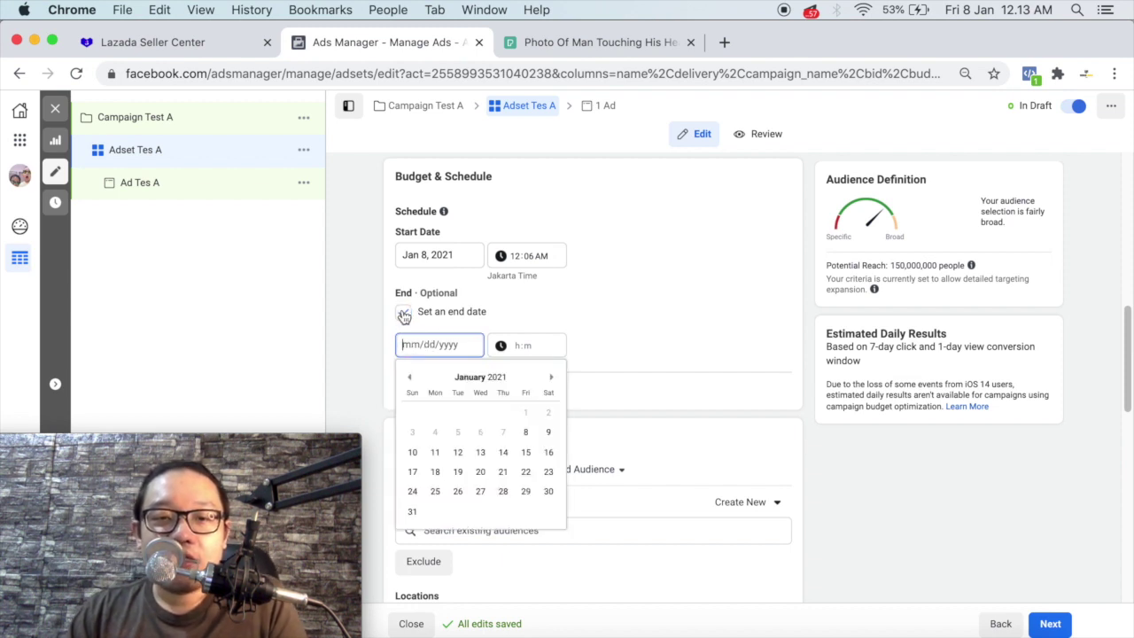
pyautogui.click(434, 315)
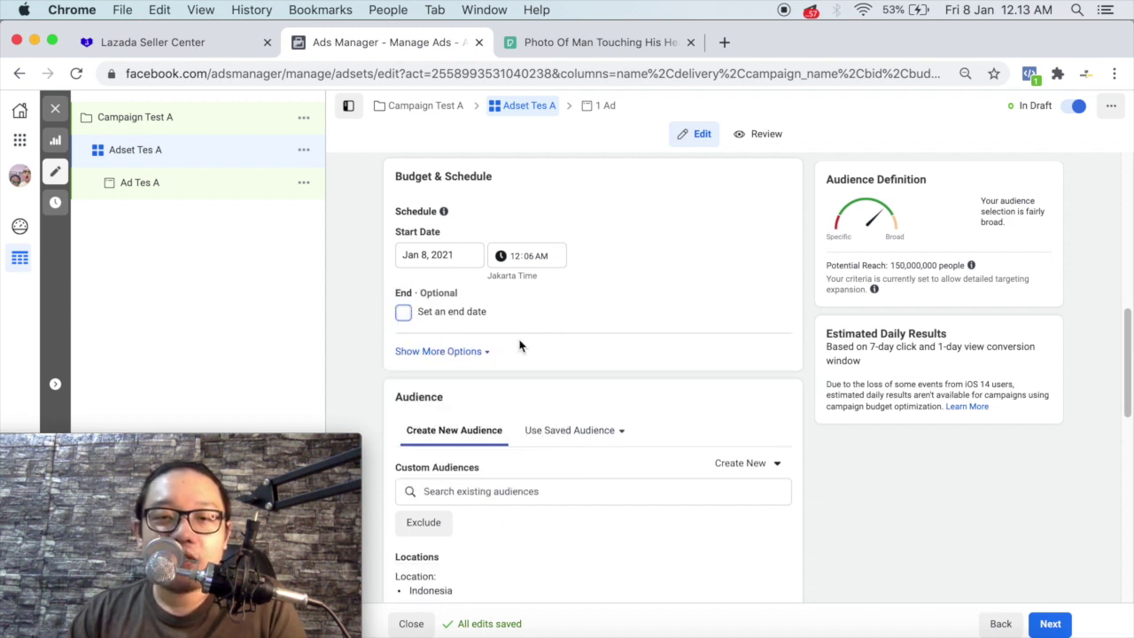
pyautogui.click(405, 314)
pyautogui.click(532, 347)
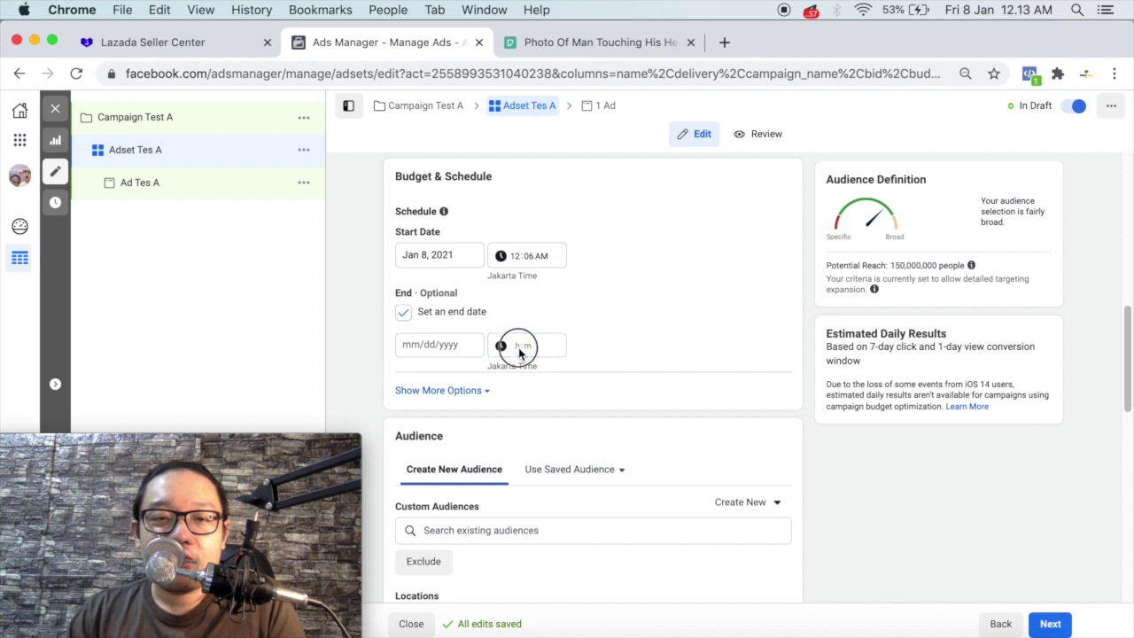
pyautogui.click(404, 315)
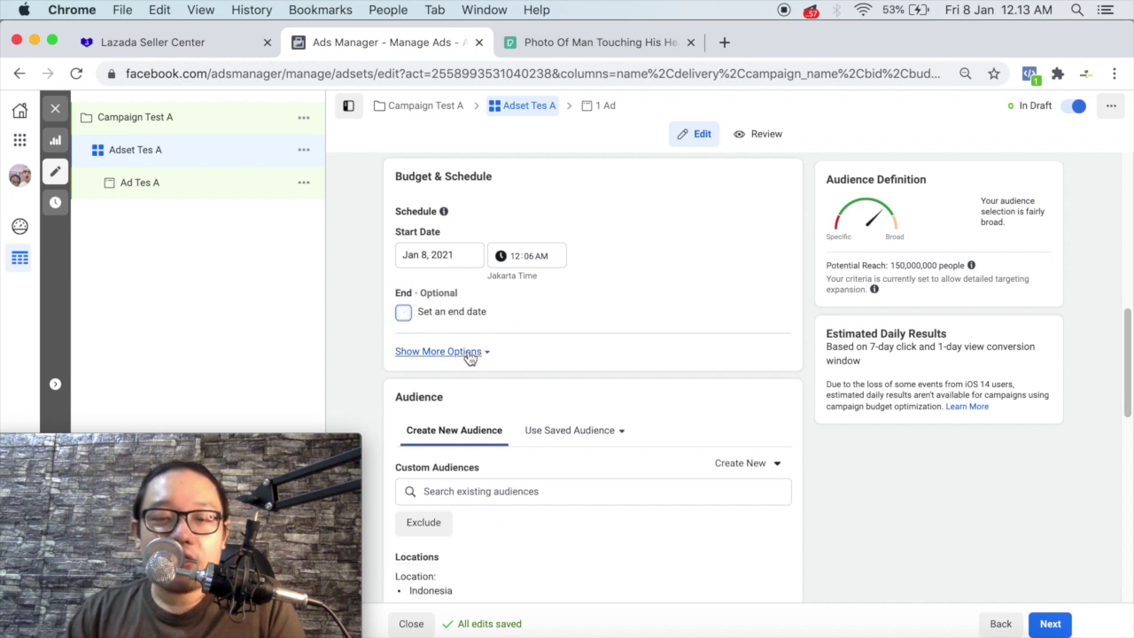
# Reveal the additional Budget & Schedule options to view Ad Set Spend Limits, and hide them again
pyautogui.click(462, 352)
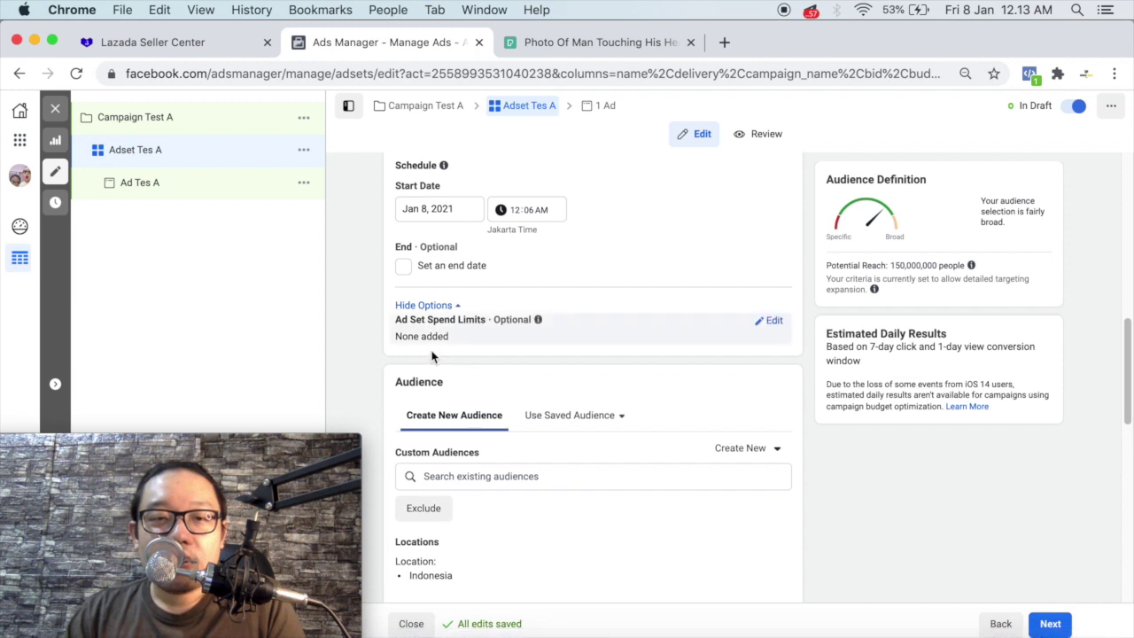
pyautogui.click(454, 305)
pyautogui.scroll(-1, 454, 310)
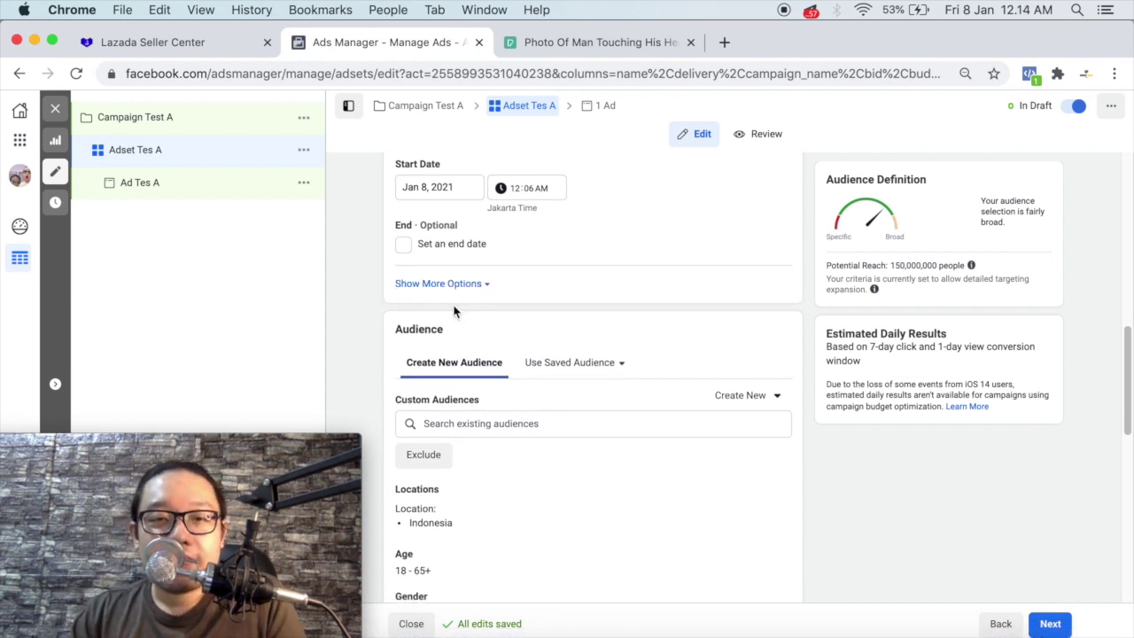
# Look at the existing audiences offered under Custom Audiences in the Audience section and close the list
pyautogui.scroll(-1, 450, 303)
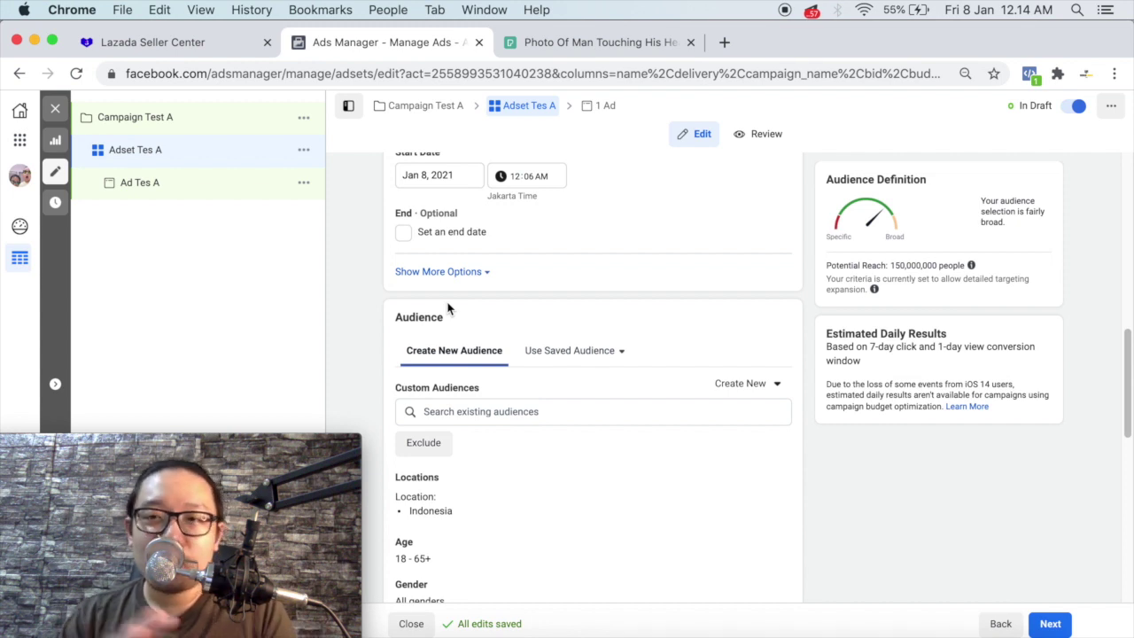
pyautogui.scroll(-4, 512, 303)
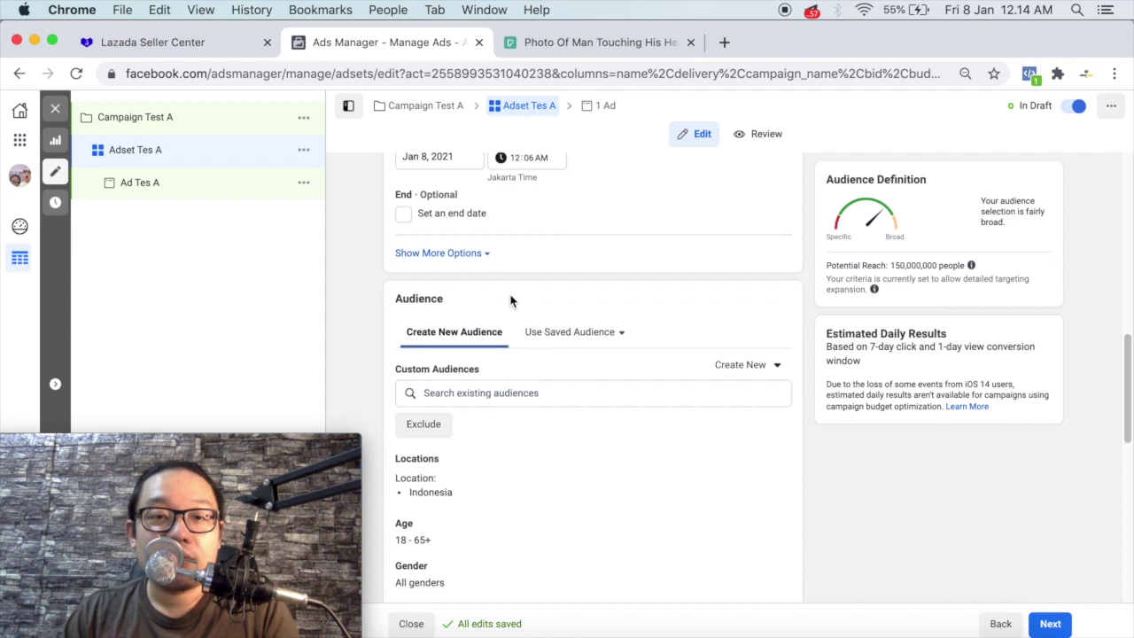
pyautogui.scroll(-2, 510, 301)
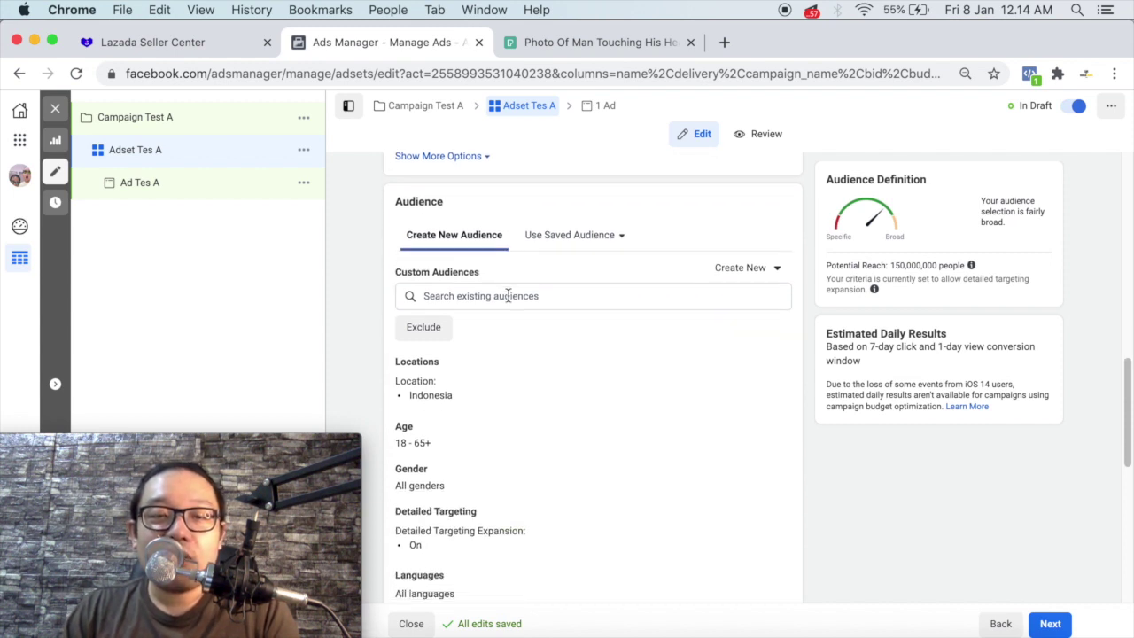
pyautogui.scroll(-1, 509, 303)
pyautogui.click(527, 269)
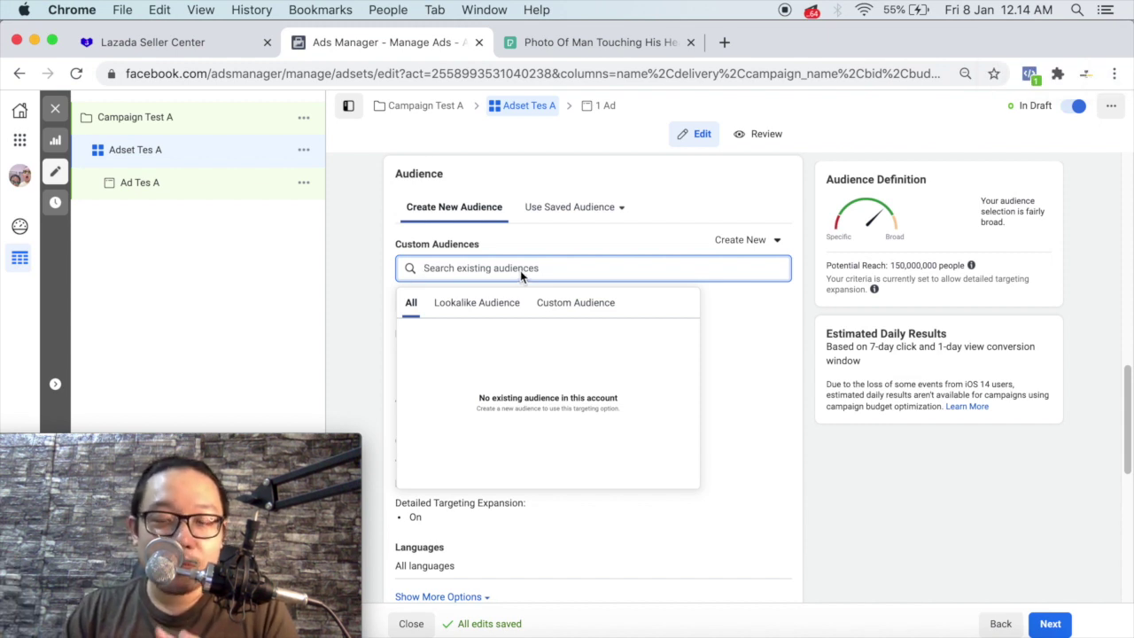
pyautogui.click(564, 233)
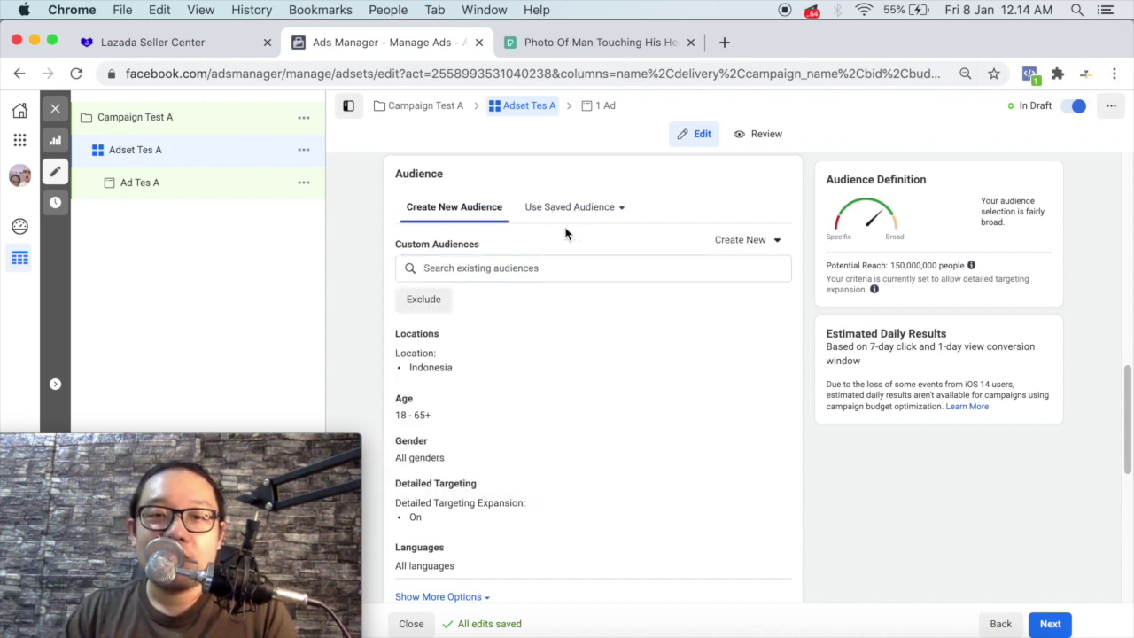
# Browse the existing audiences again, checking the All and Lookalike Audience categories, and close the list
pyautogui.click(508, 268)
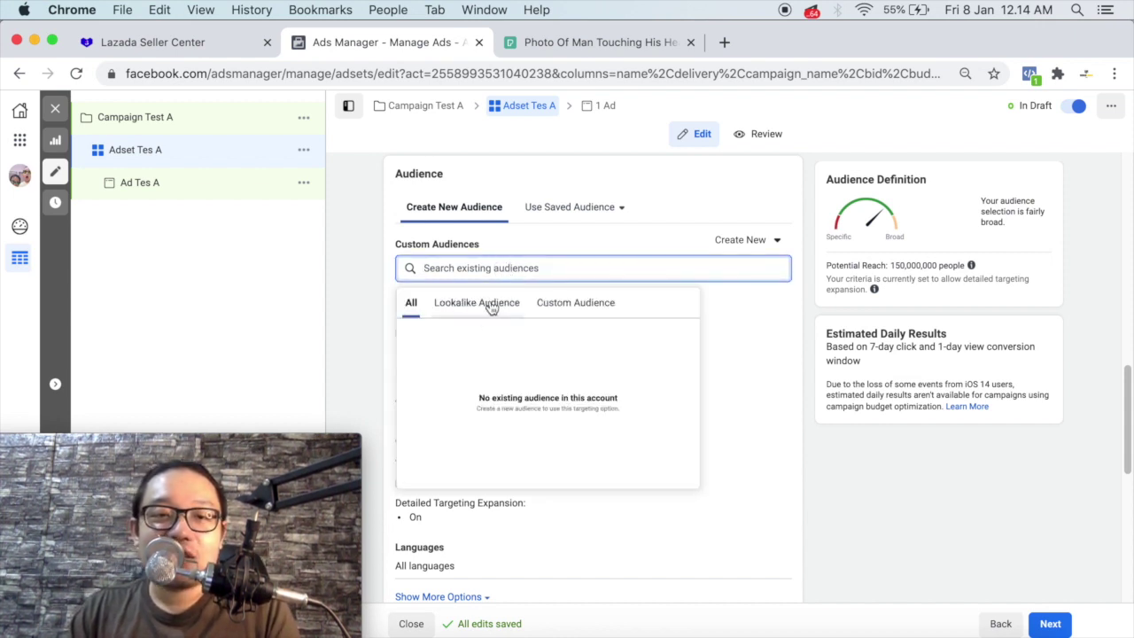
pyautogui.click(490, 304)
pyautogui.click(424, 309)
pyautogui.click(435, 304)
pyautogui.click(411, 304)
pyautogui.click(526, 267)
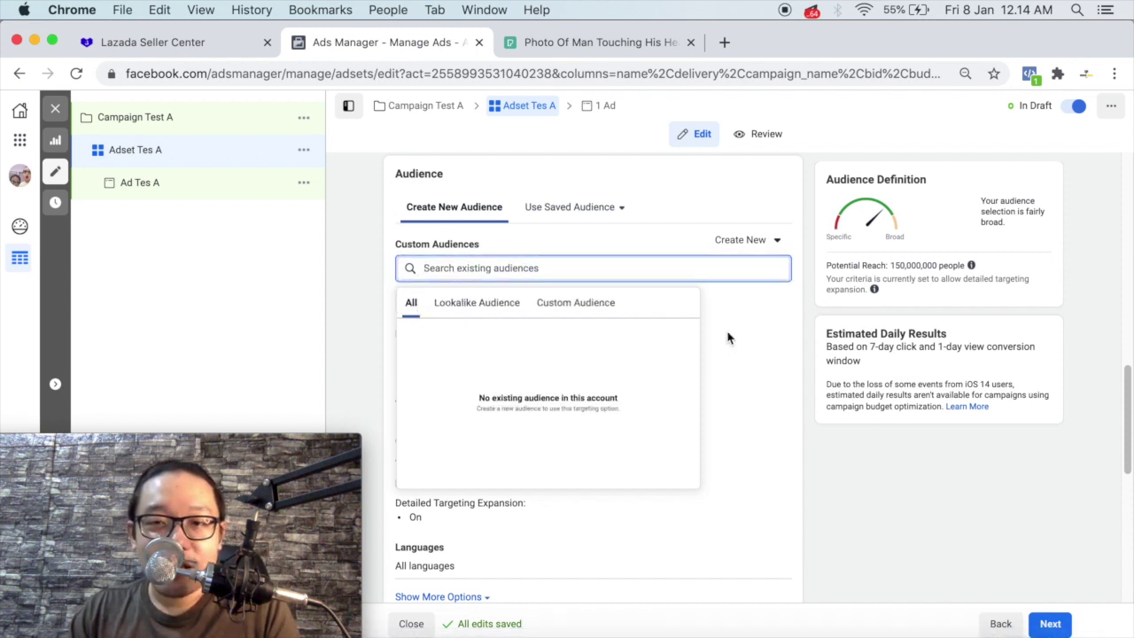
pyautogui.click(471, 302)
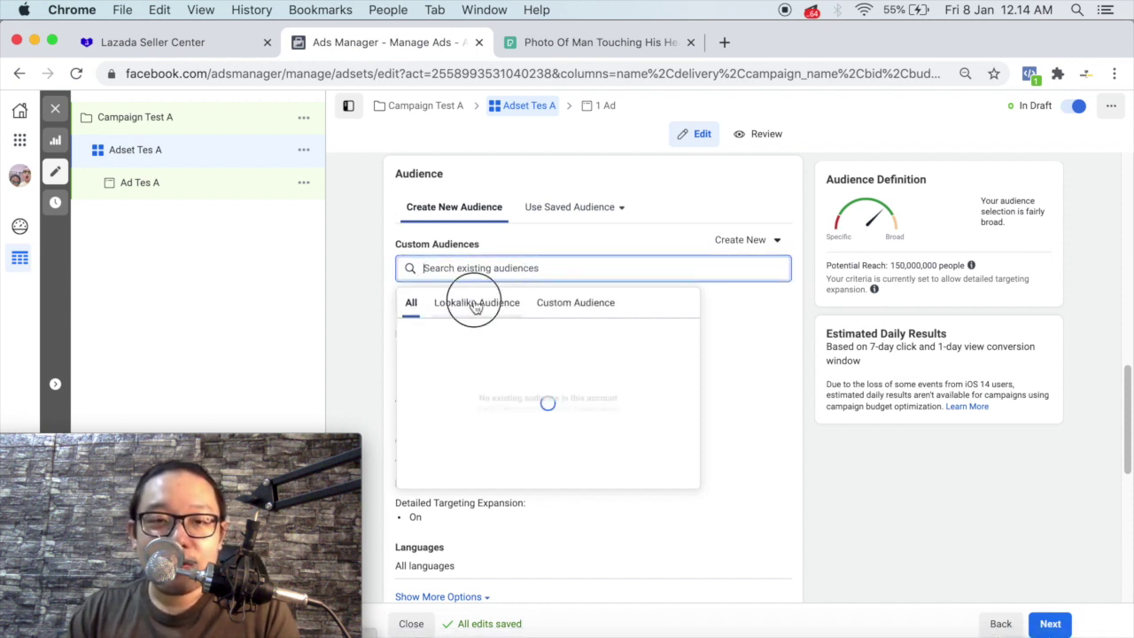
pyautogui.click(413, 304)
pyautogui.click(381, 294)
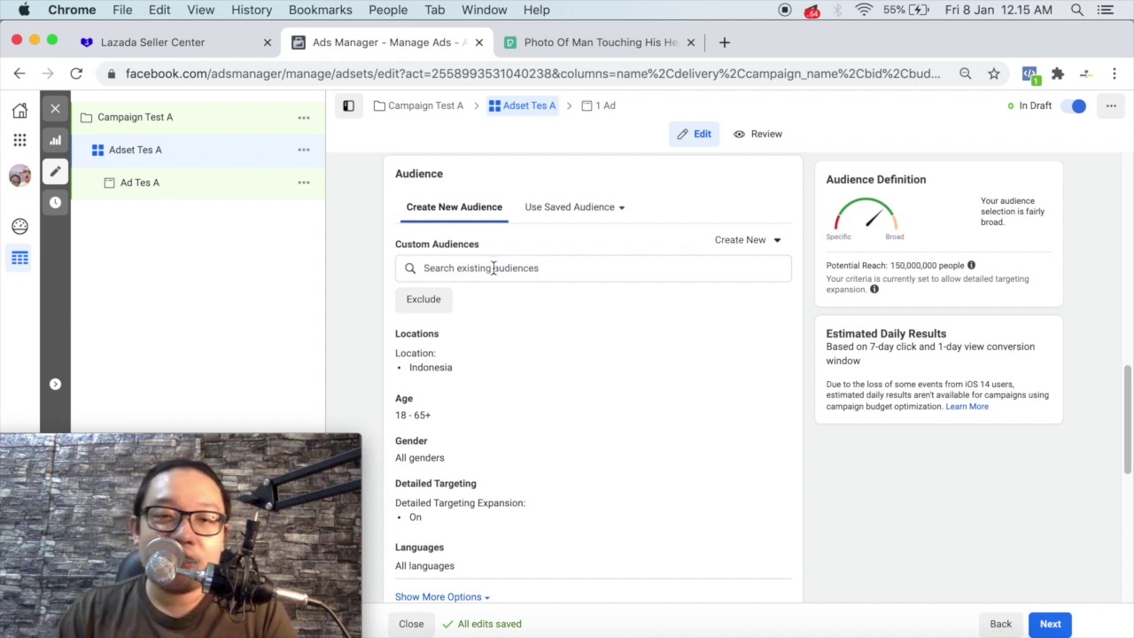
# Open the audience's Locations setting for editing and remove Indonesia from the targeted locations
pyautogui.scroll(-1, 487, 284)
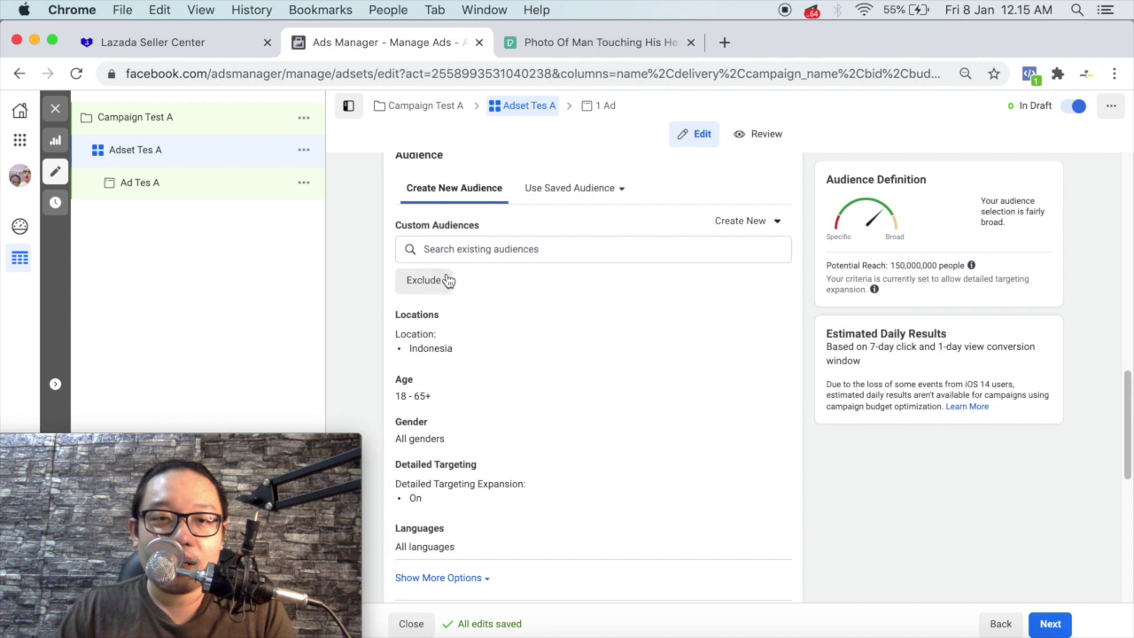
pyautogui.scroll(-2, 425, 293)
pyautogui.scroll(-1, 449, 268)
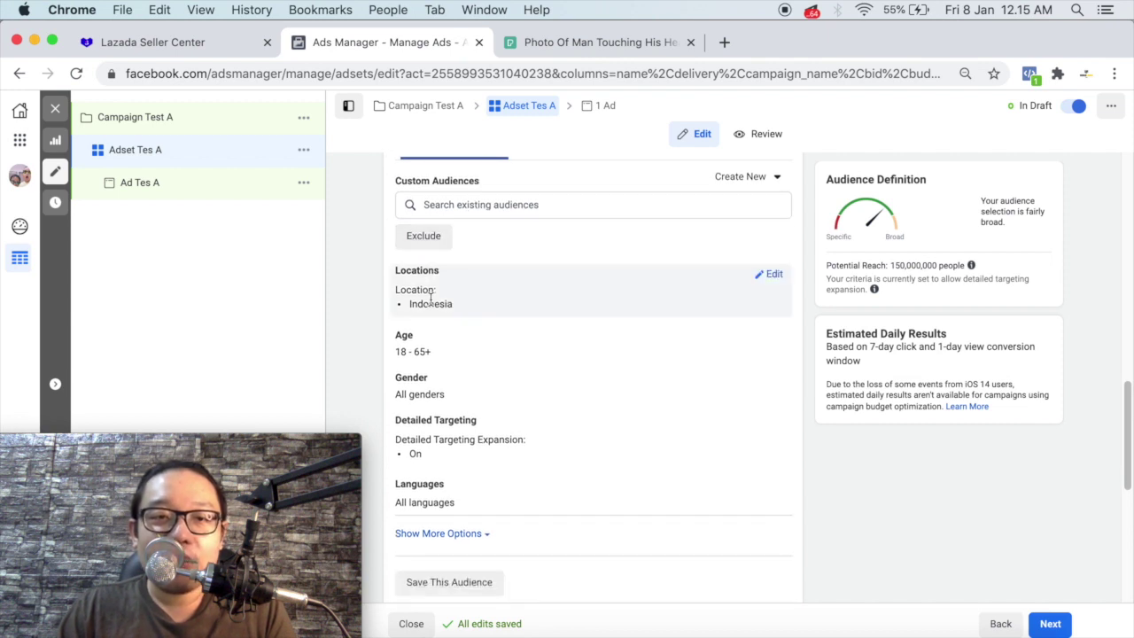
pyautogui.click(771, 275)
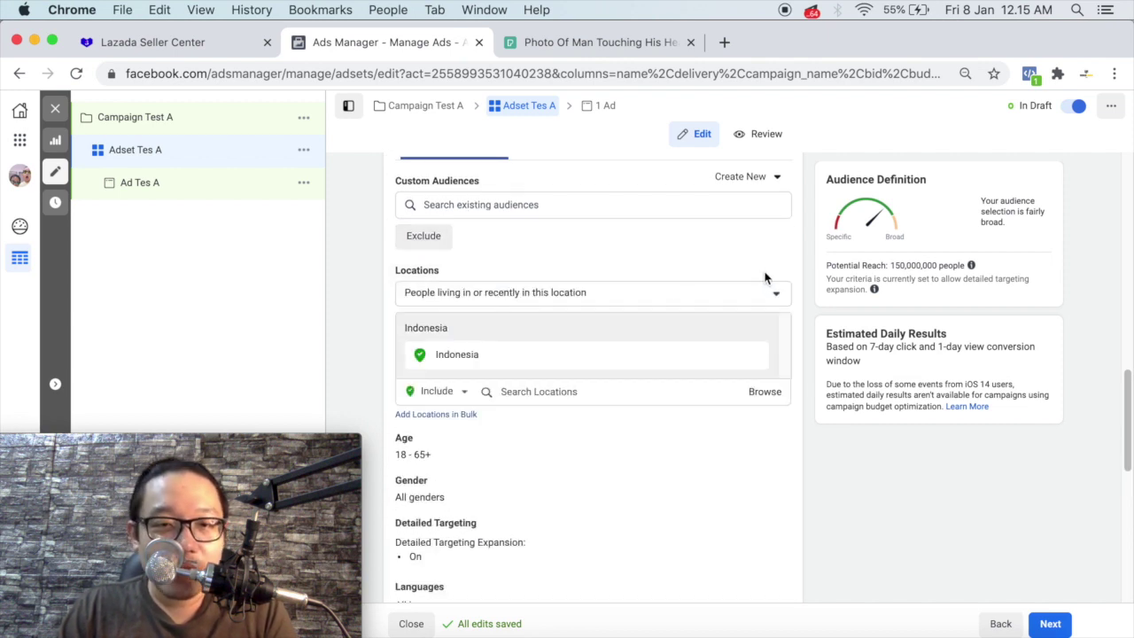
pyautogui.click(534, 392)
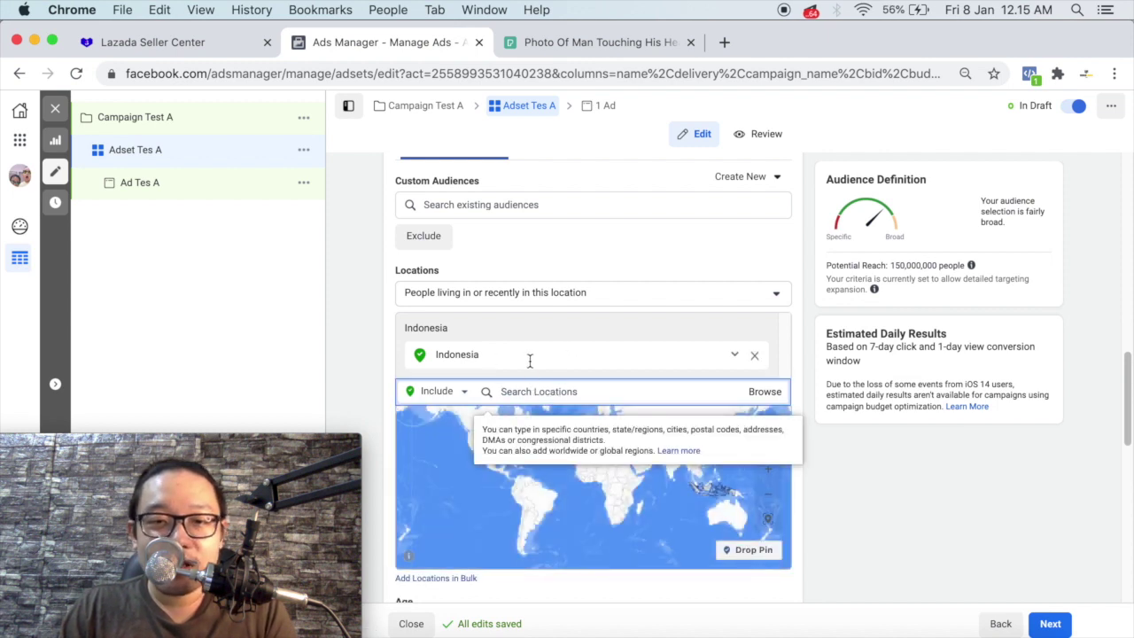
pyautogui.click(626, 365)
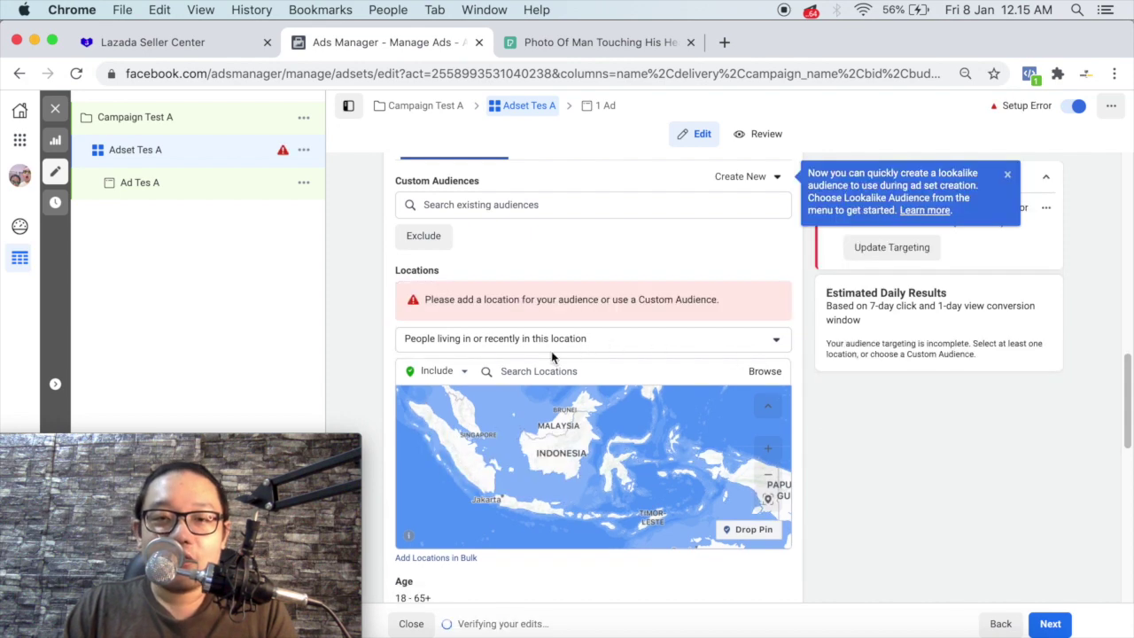
# Search the locations for "jakarta" and include the state of Jakarta, Indonesia, in the audience
pyautogui.click(548, 343)
pyautogui.click(694, 348)
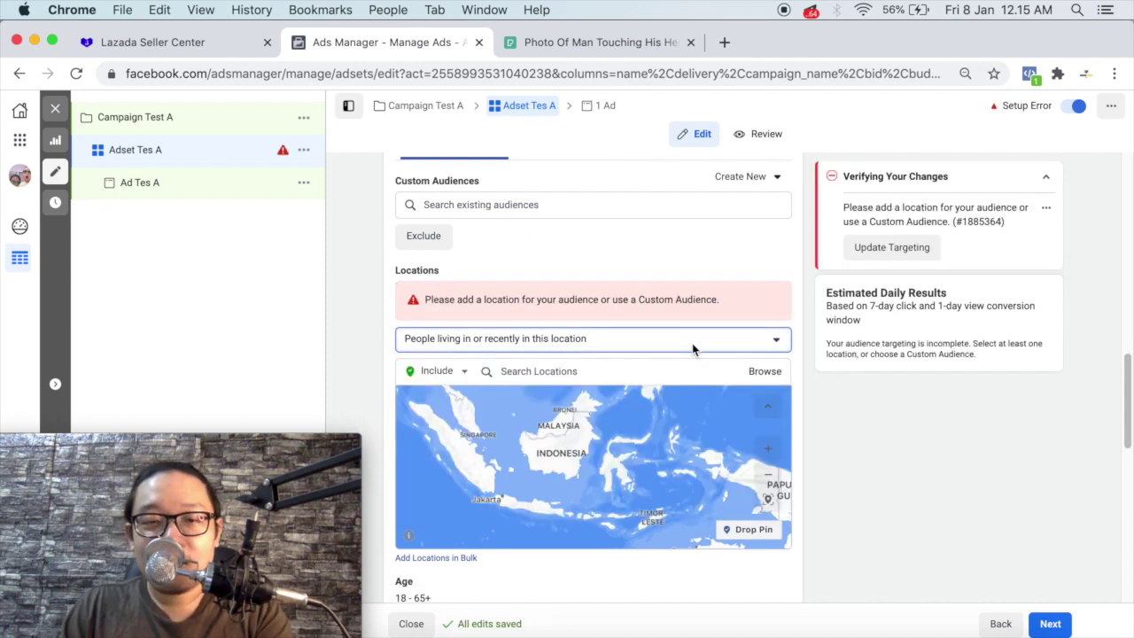
pyautogui.click(596, 372)
pyautogui.write('jakarta')
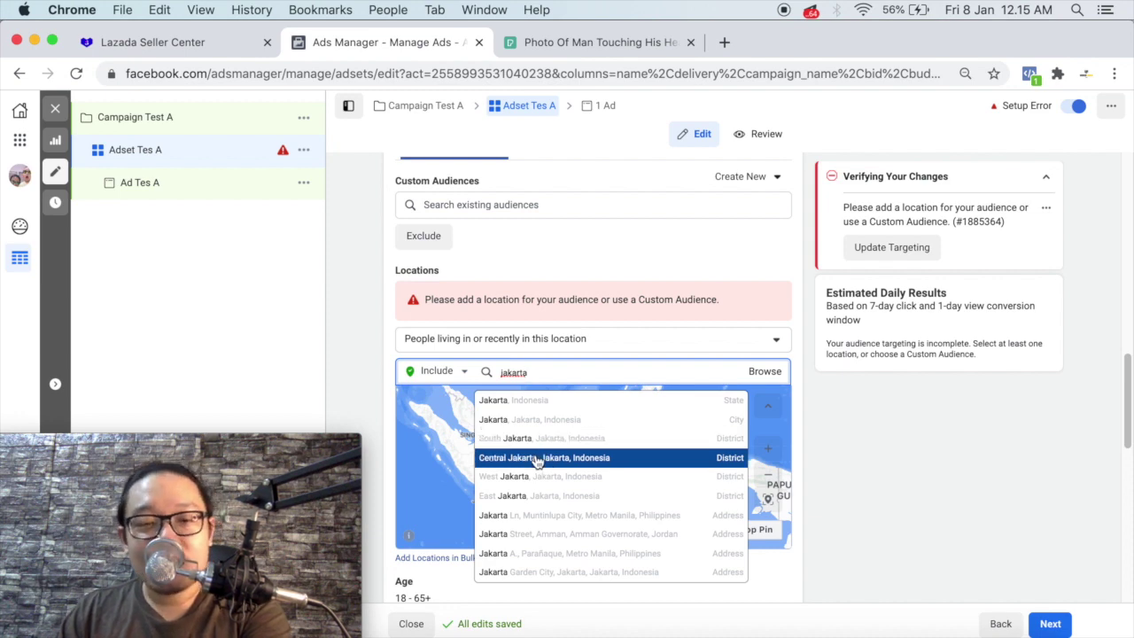
pyautogui.click(558, 399)
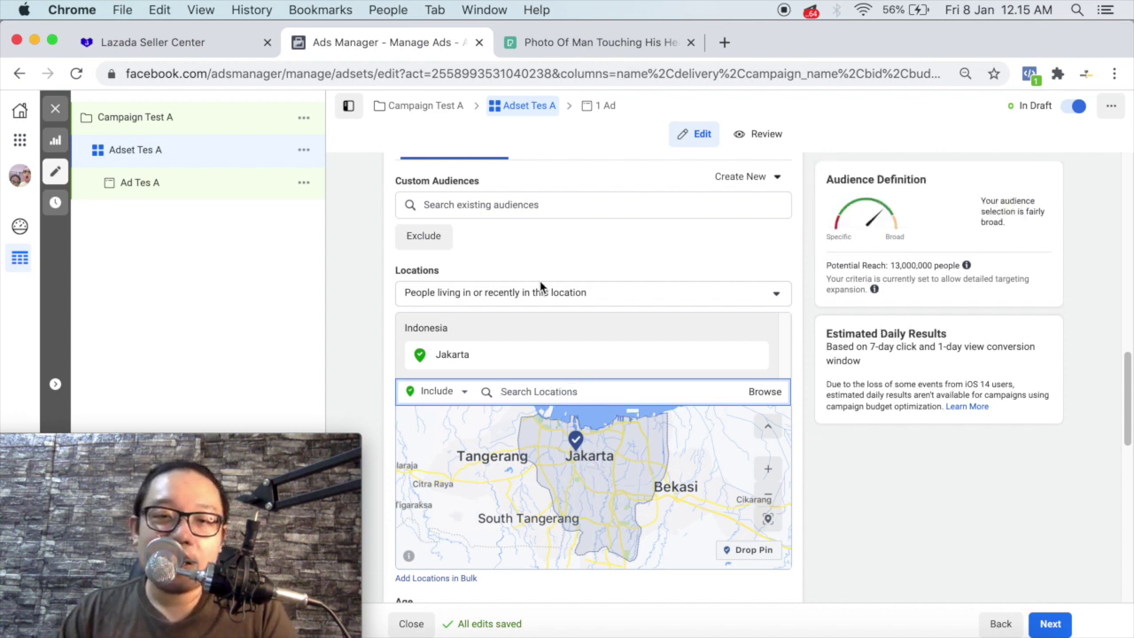
# Review the choices for people living in or visiting a location, and include the city of Bandung, West Java, in the audience
pyautogui.click(482, 296)
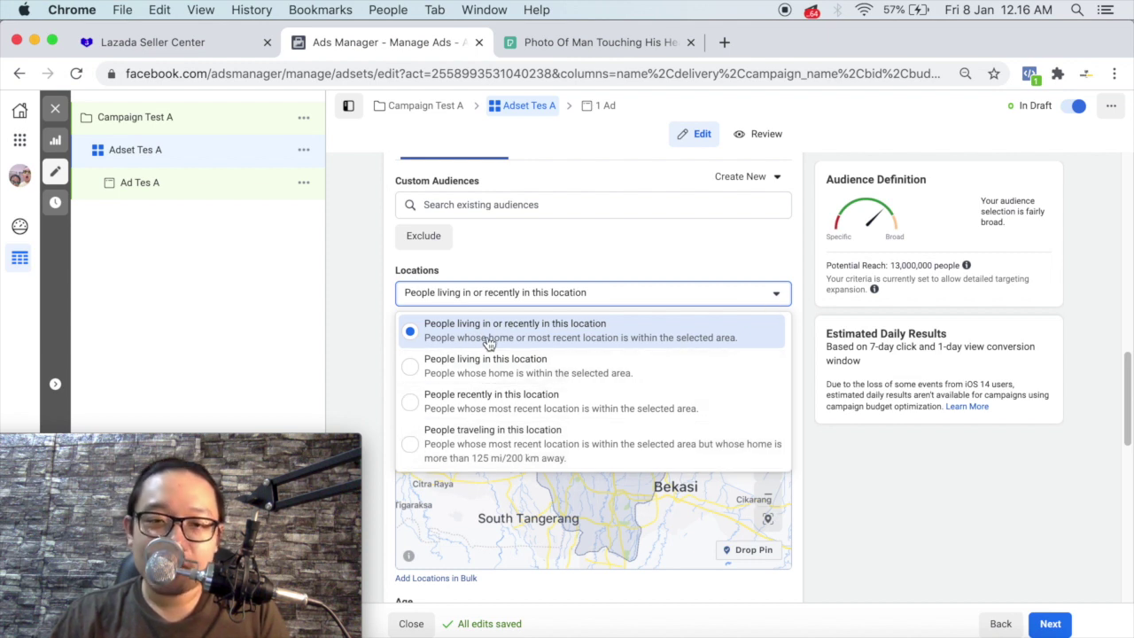
pyautogui.click(777, 293)
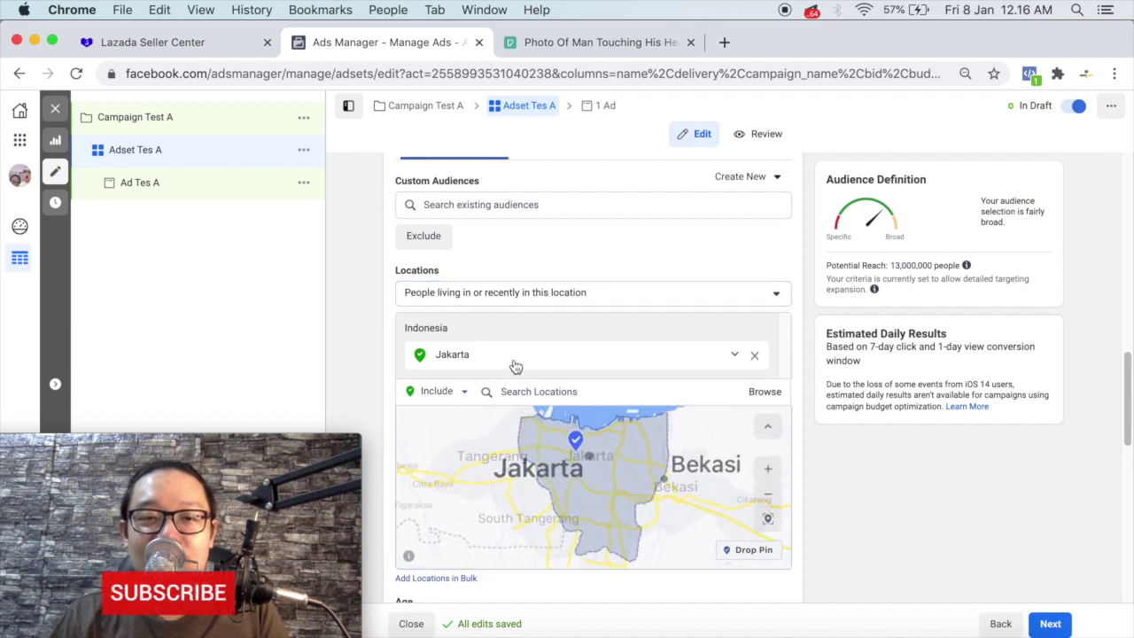
pyautogui.click(550, 391)
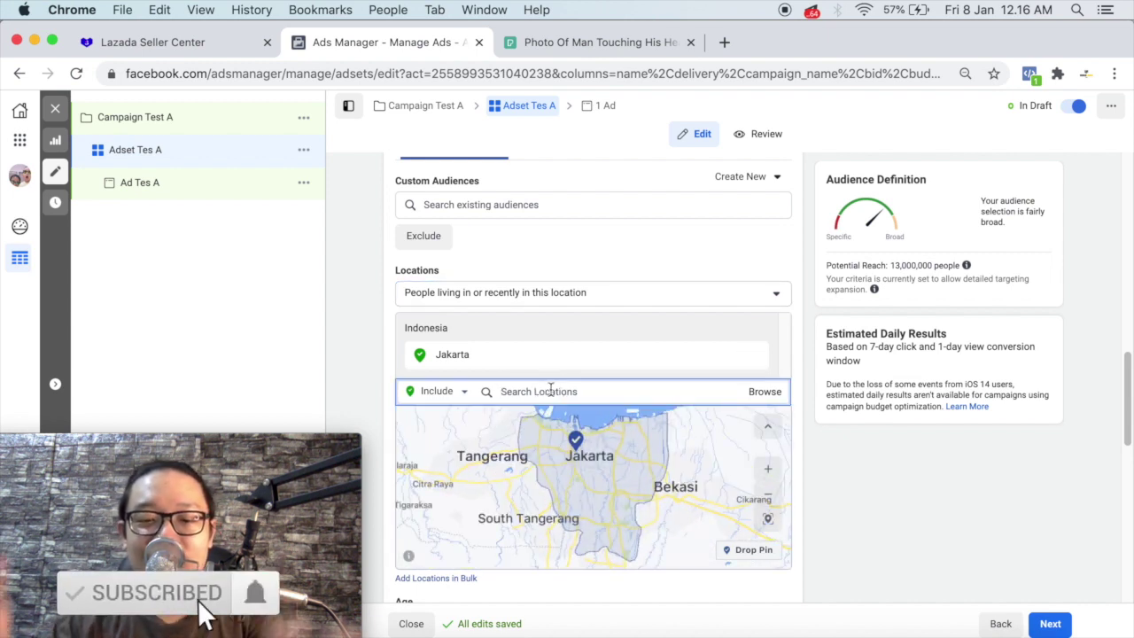
pyautogui.write('band')
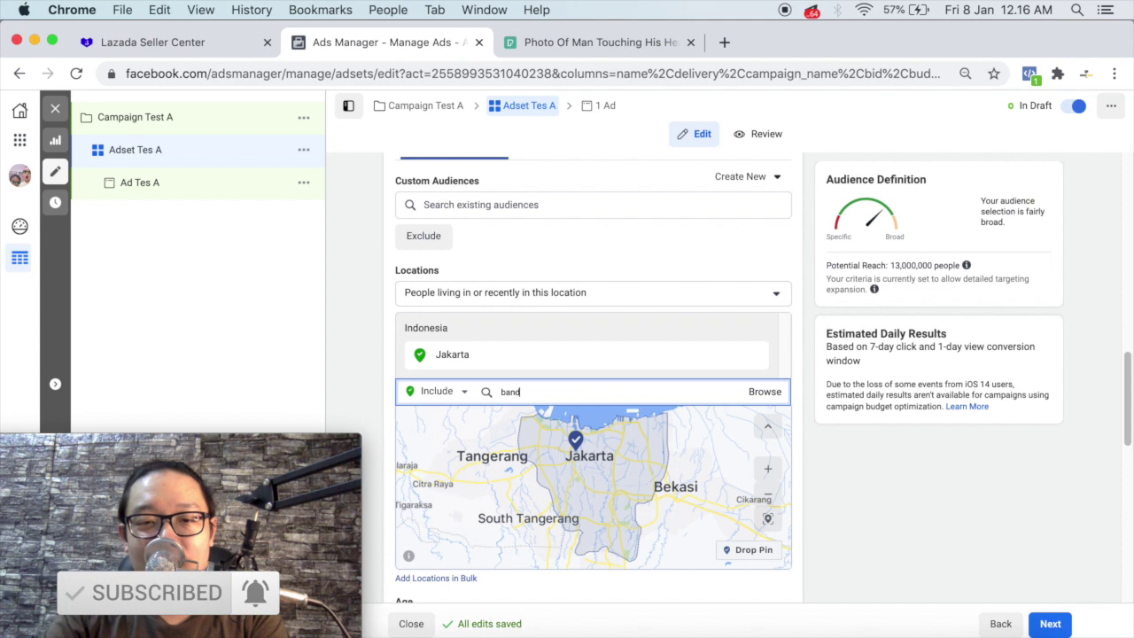
pyautogui.write('ung')
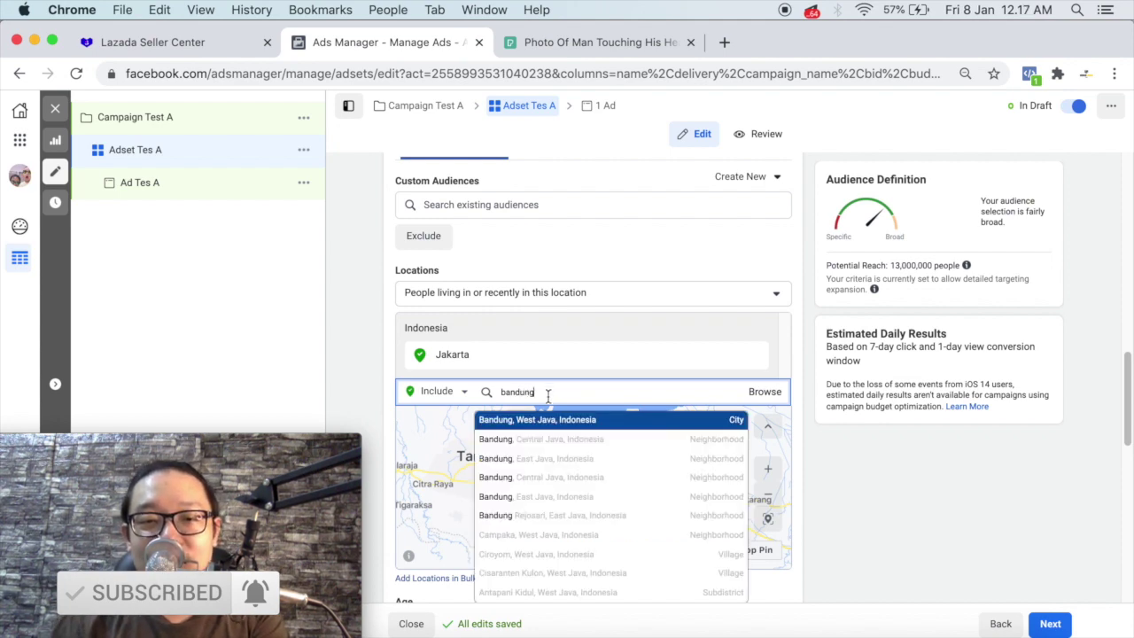
pyautogui.click(543, 422)
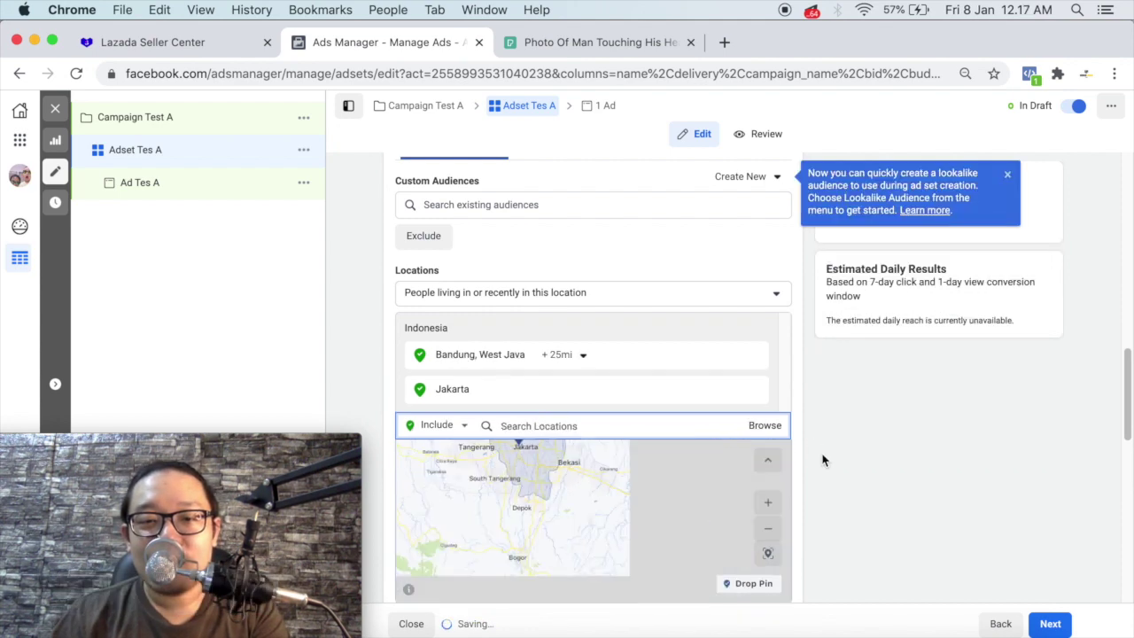
# Inspect the targeted area around Bandung on the map and reduce Bandung's targeting radius to 10 mi
pyautogui.scroll(-1, 822, 460)
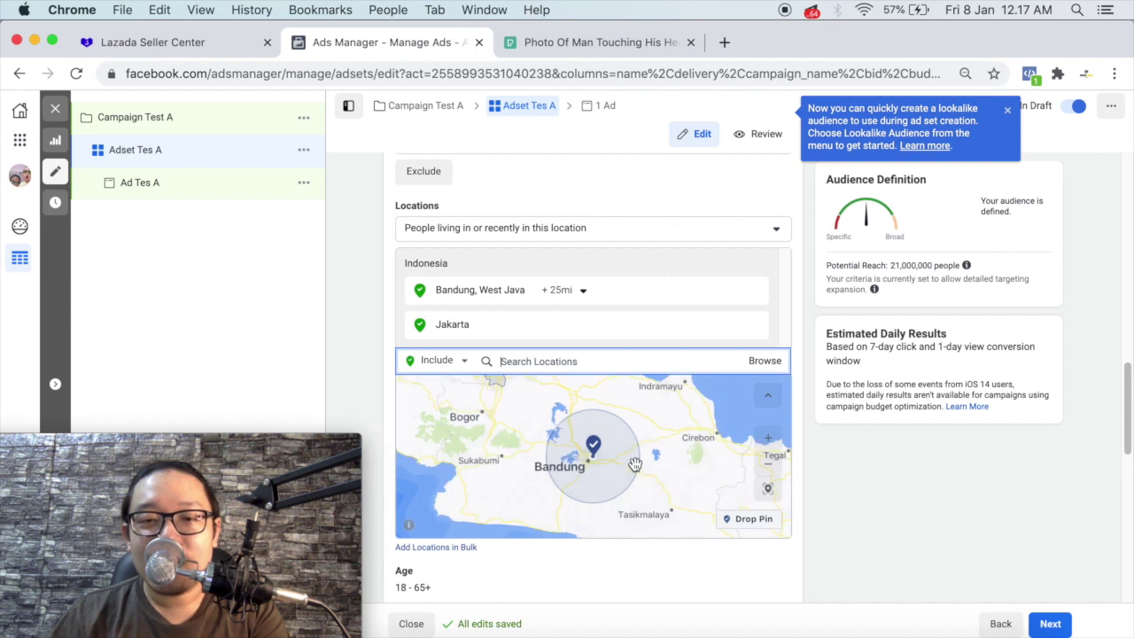
pyautogui.scroll(-5, 634, 467)
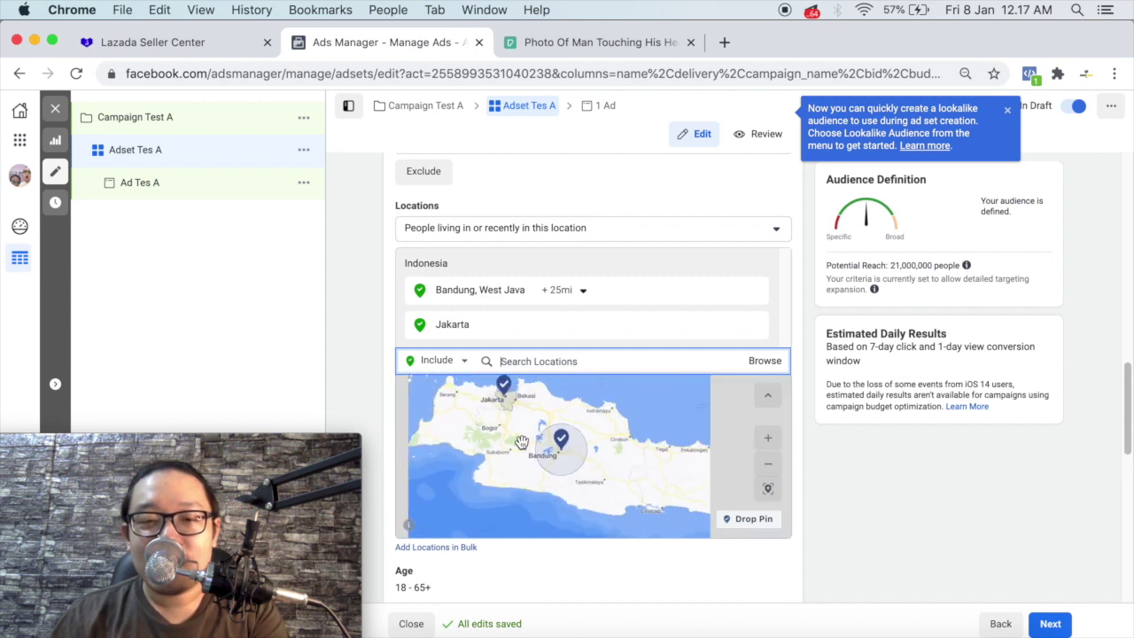
pyautogui.scroll(3, 523, 414)
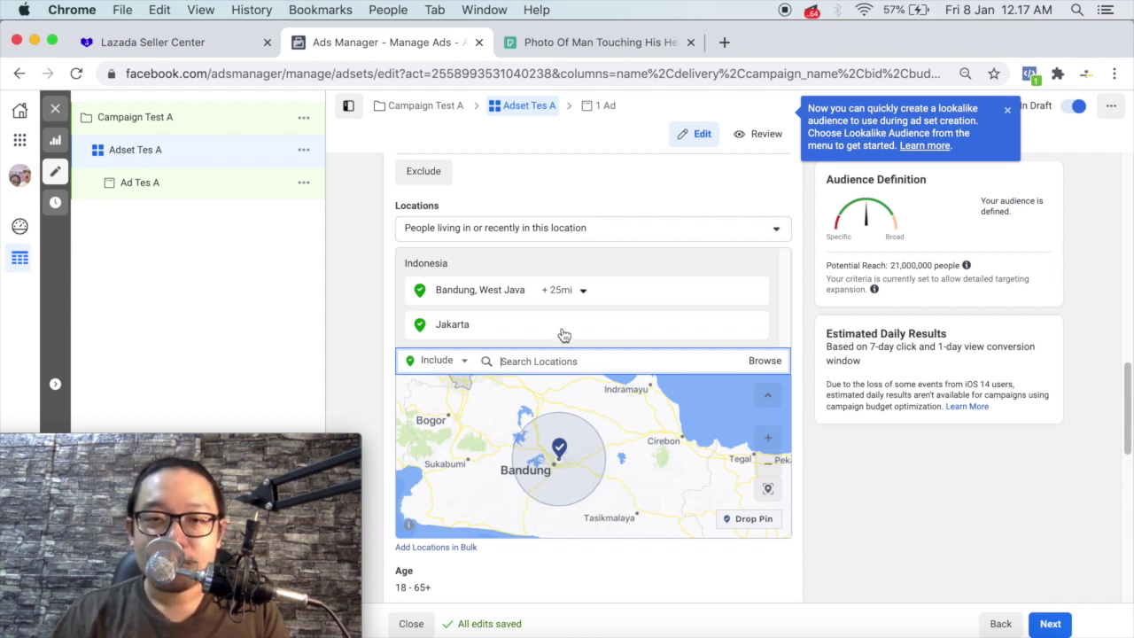
pyautogui.click(564, 291)
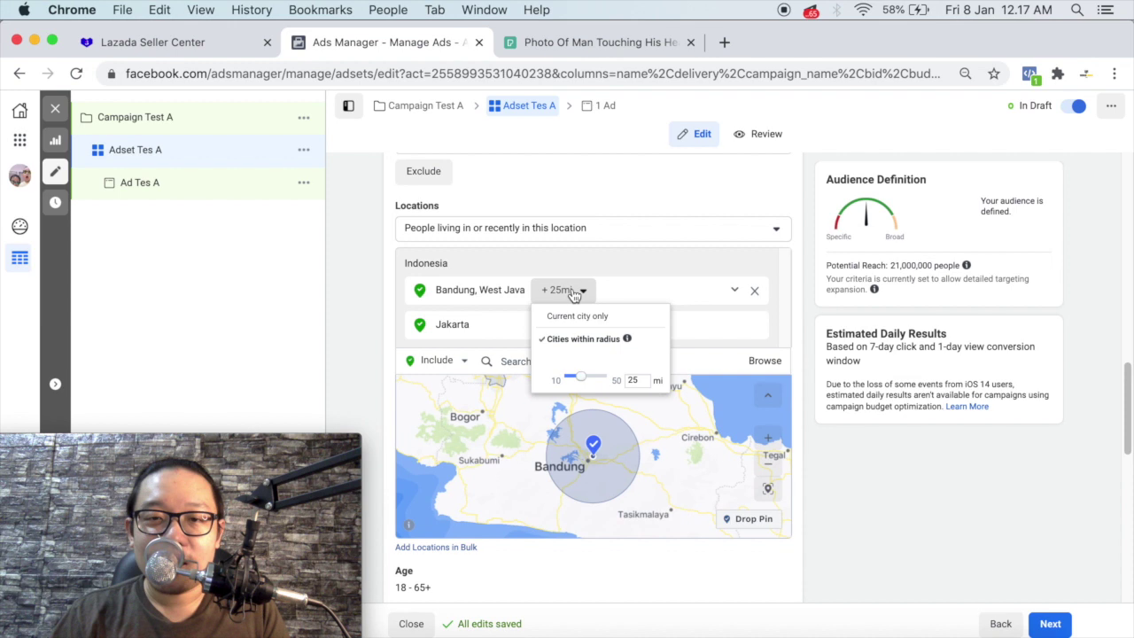
pyautogui.click(509, 296)
pyautogui.click(572, 291)
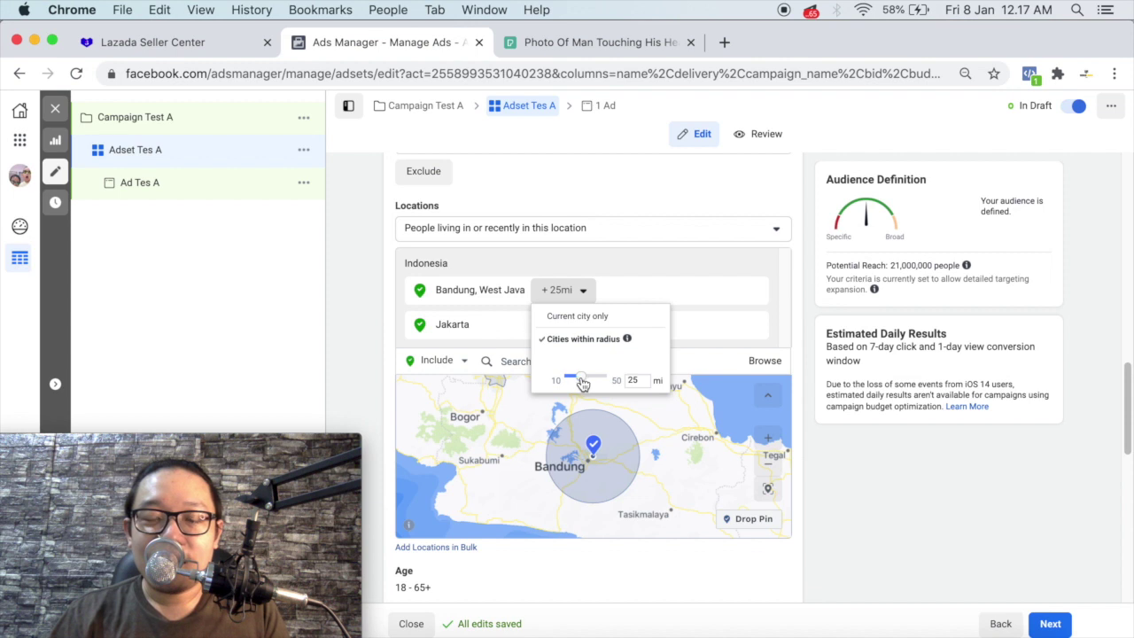
pyautogui.moveTo(583, 382); pyautogui.dragTo(570, 382)
pyautogui.click(576, 300)
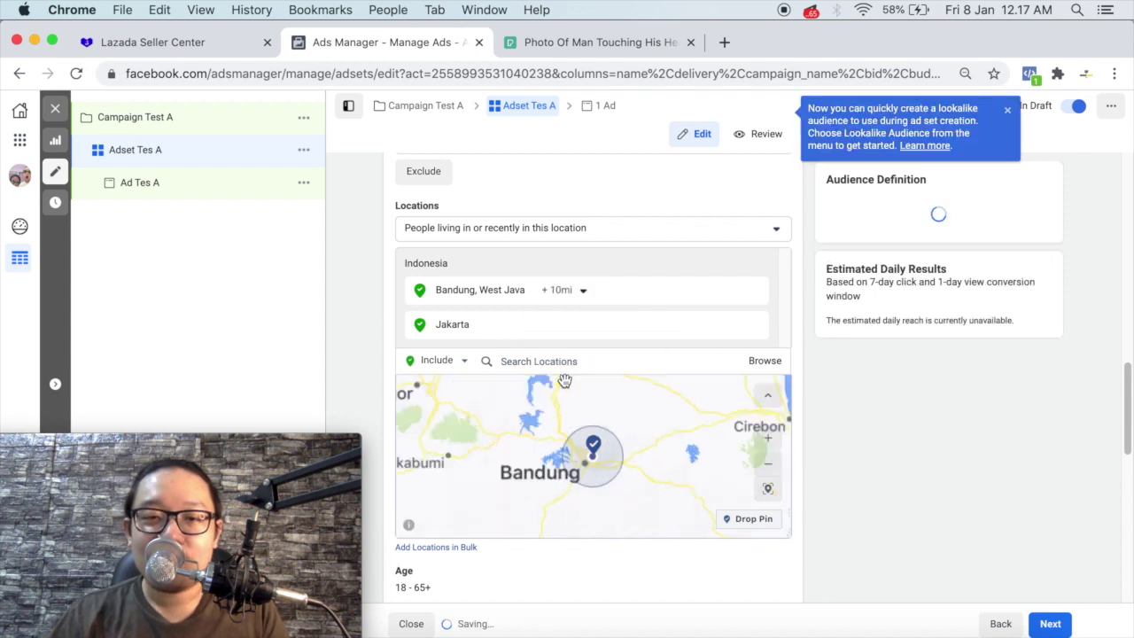
# Extend the targeting radius around Bandung, West Java, to 50 mi
pyautogui.click(573, 293)
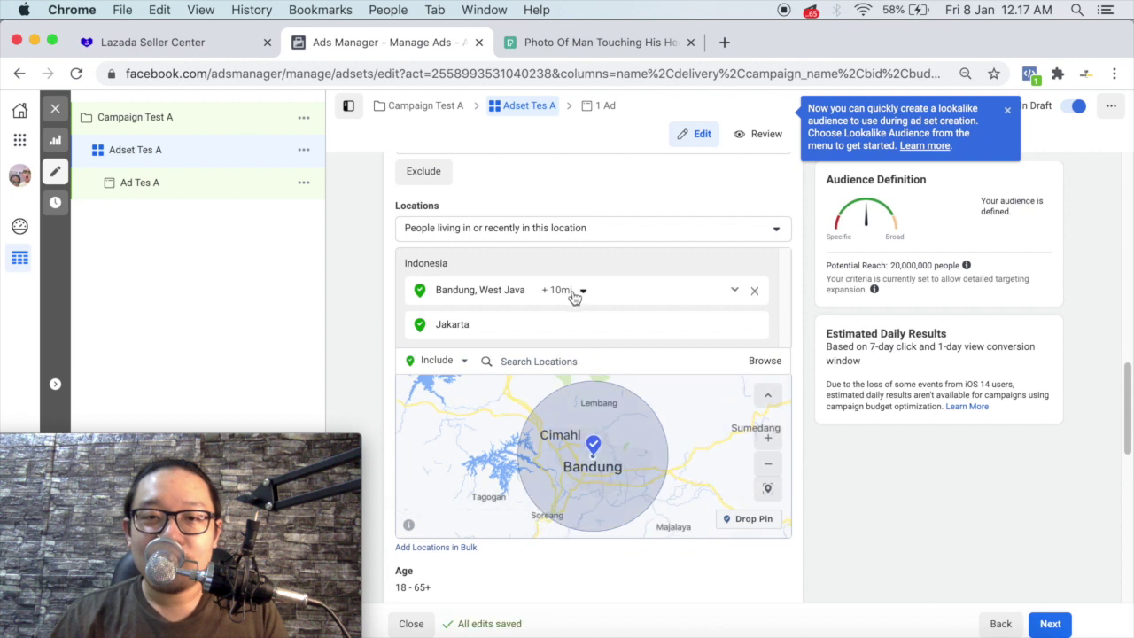
pyautogui.moveTo(567, 384); pyautogui.dragTo(620, 379)
pyautogui.click(712, 417)
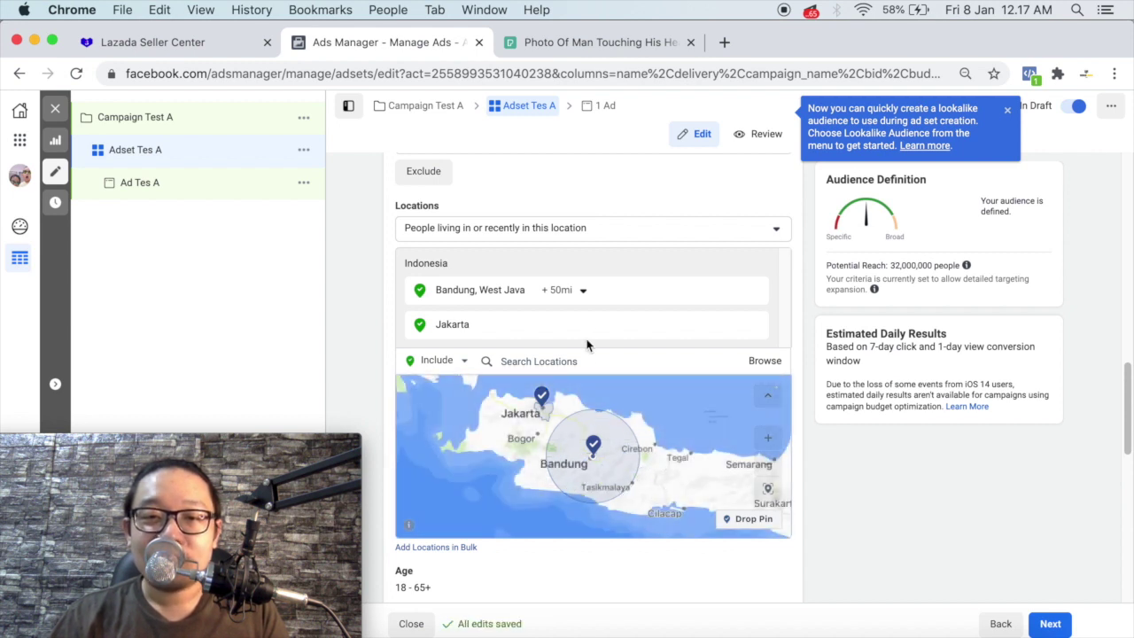
# Set the Cities within radius distance for Bandung, West Java, to 30 mi
pyautogui.click(571, 291)
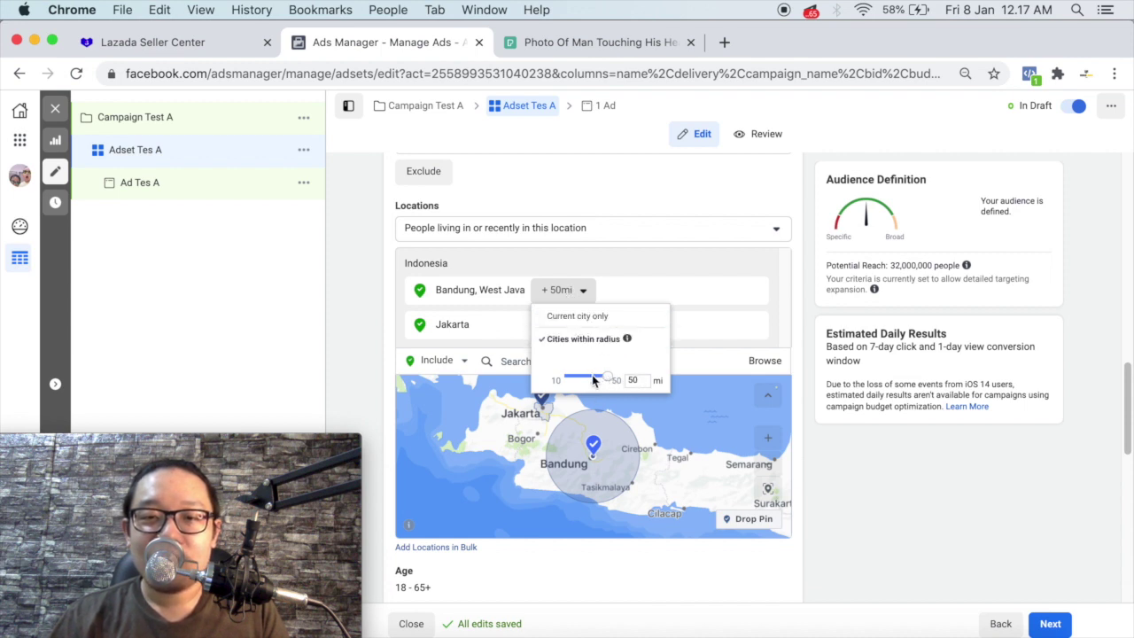
pyautogui.moveTo(603, 379)
pyautogui.mouseDown()
pyautogui.moveTo(582, 379)
pyautogui.moveTo(594, 381)
pyautogui.mouseUp()
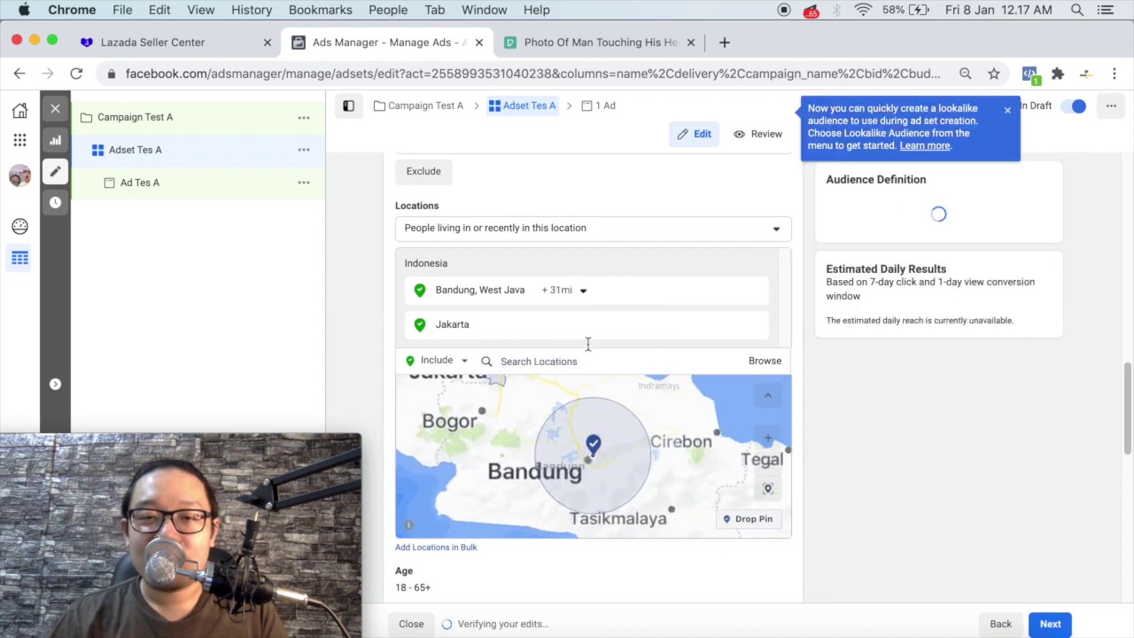
pyautogui.click(567, 293)
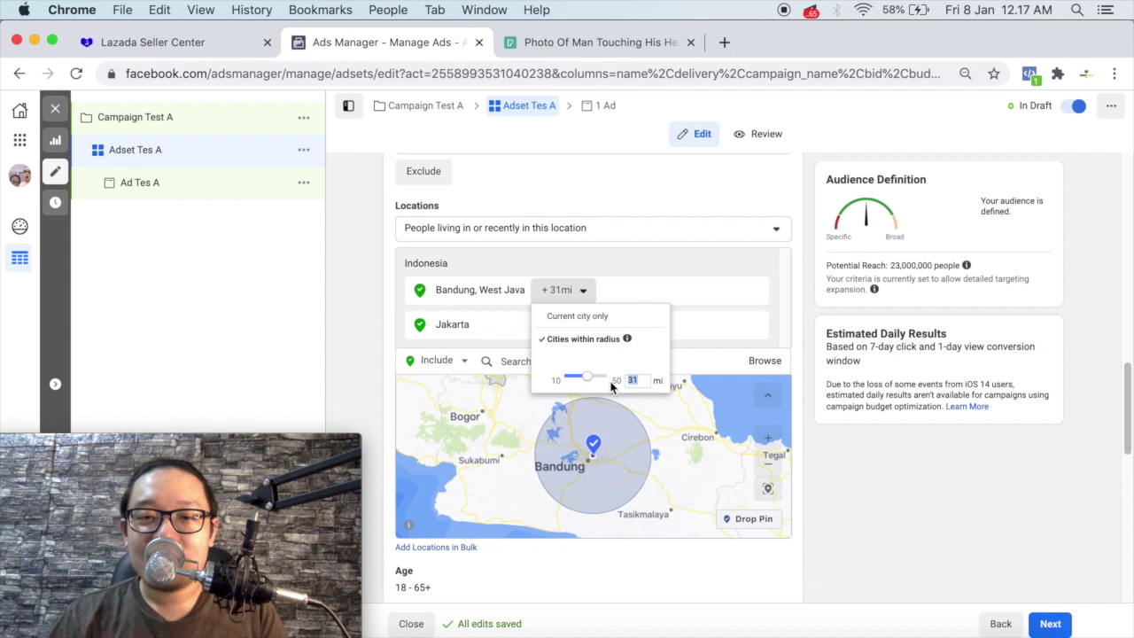
pyautogui.write('30')
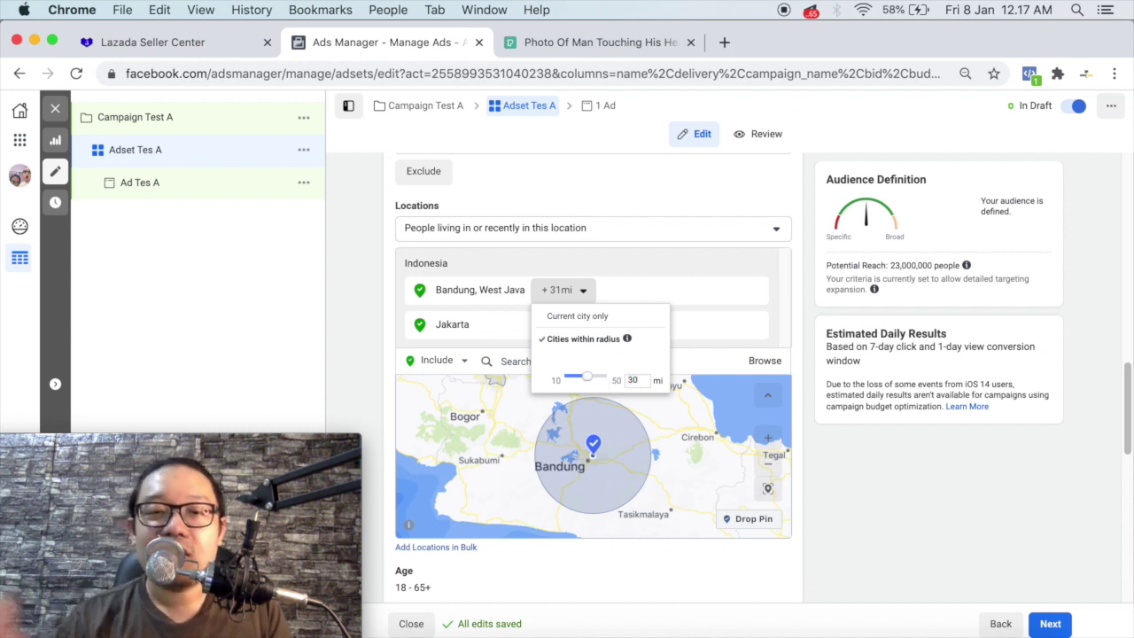
pyautogui.click(677, 406)
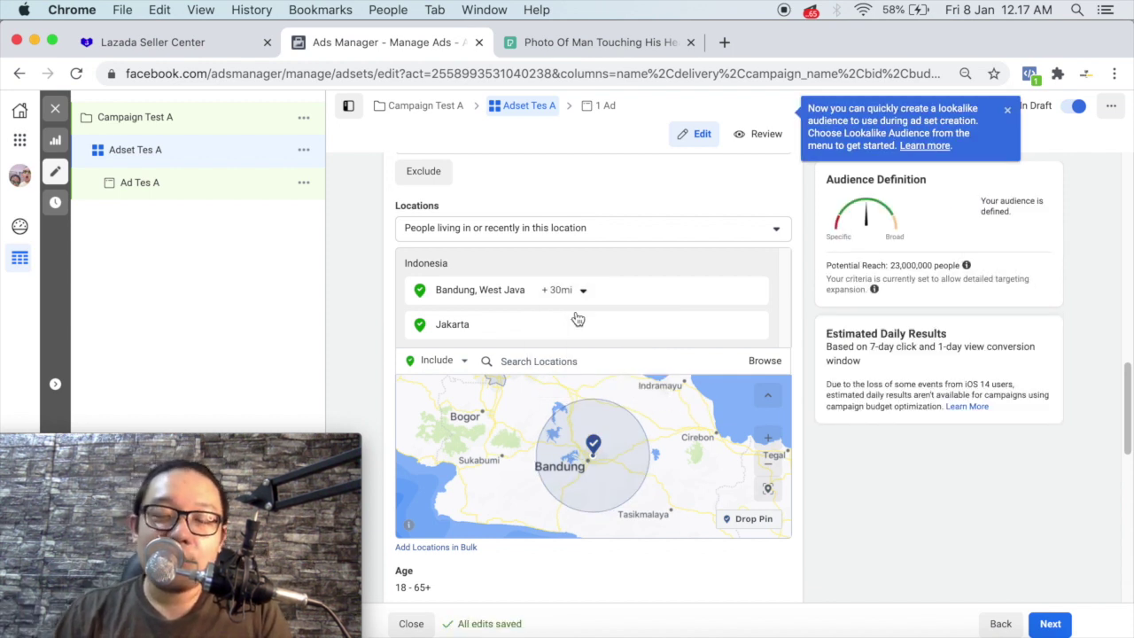
# Search the locations for "grogol" and include the village of Grogol, Jakarta, Indonesia, in the audience
pyautogui.click(570, 360)
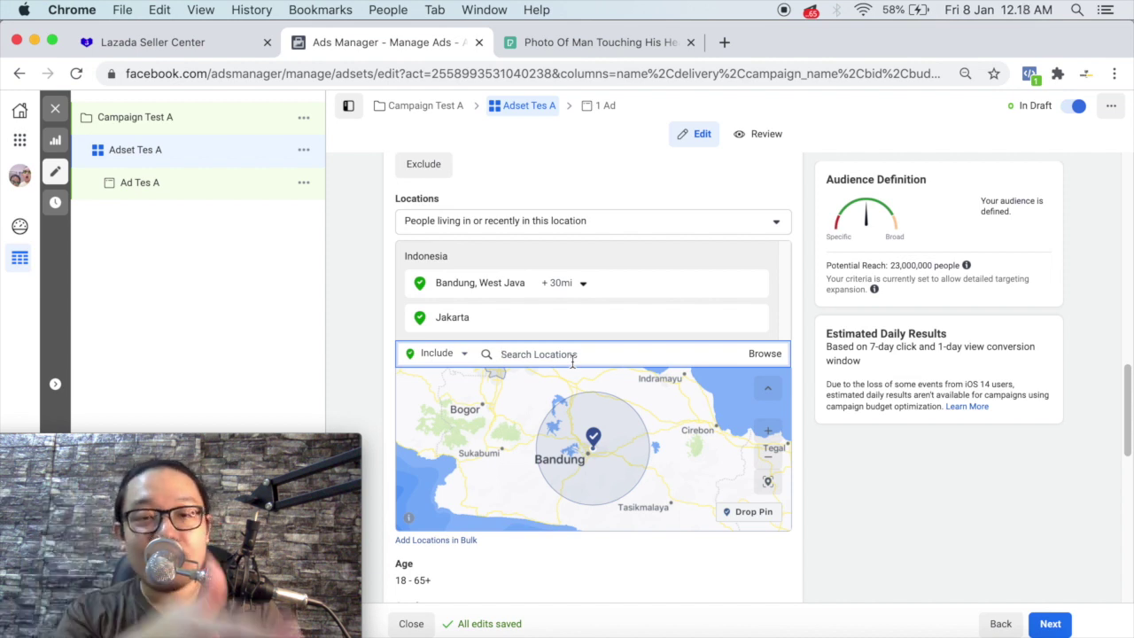
pyautogui.write('grogol')
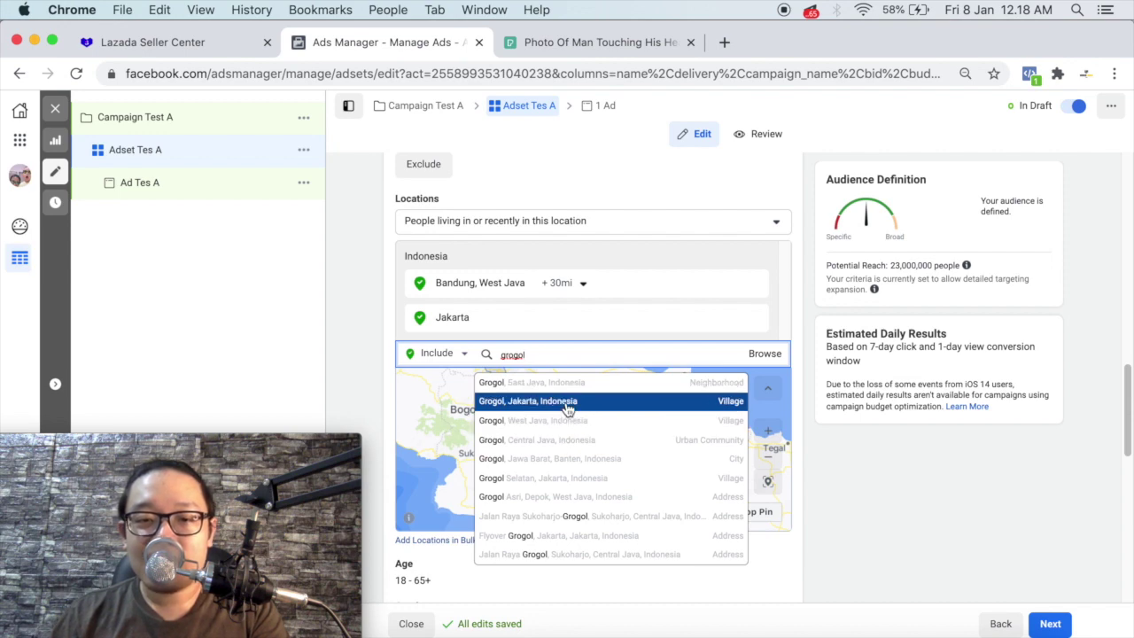
pyautogui.click(568, 406)
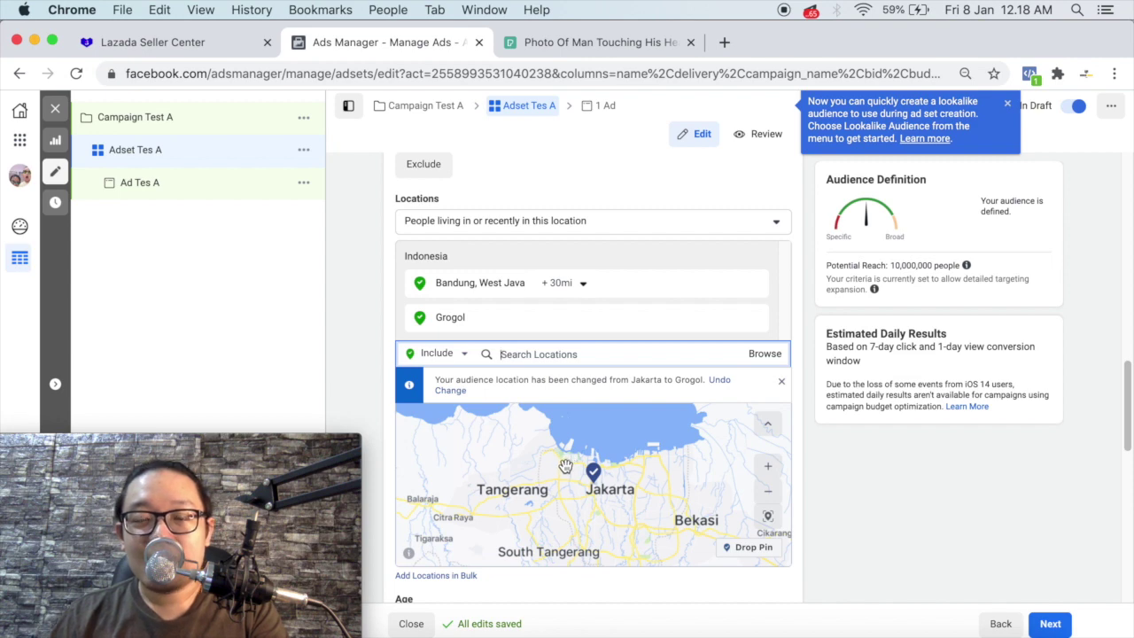
# Examine the Grogol pin and the surrounding Jakarta districts on the location map at closer and wider scales
pyautogui.scroll(5, 593, 482)
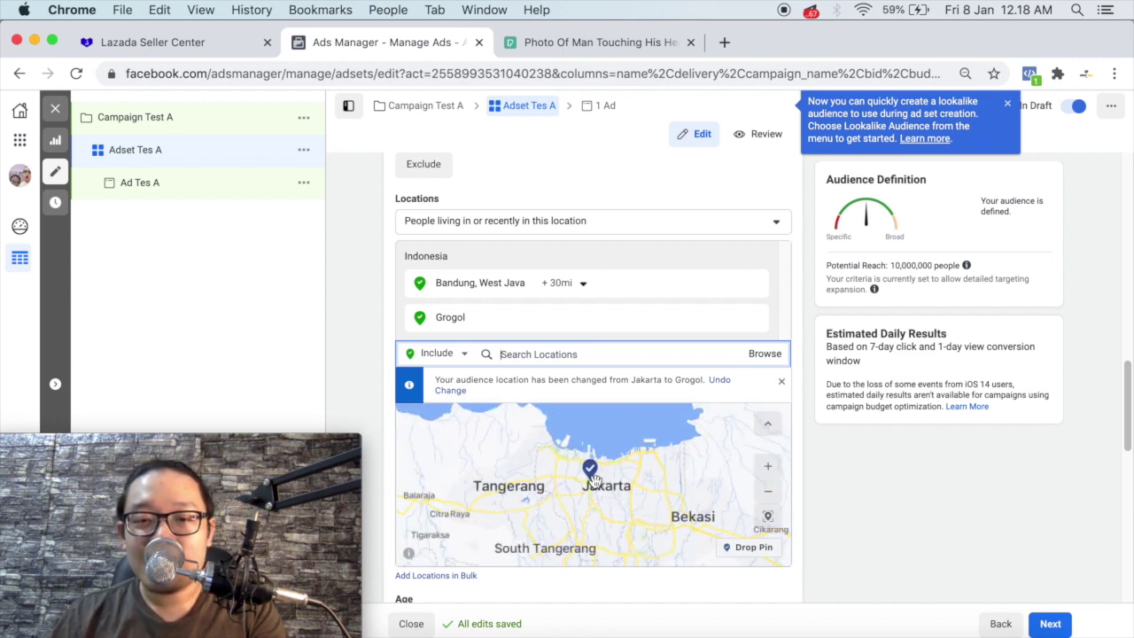
pyautogui.scroll(5, 595, 481)
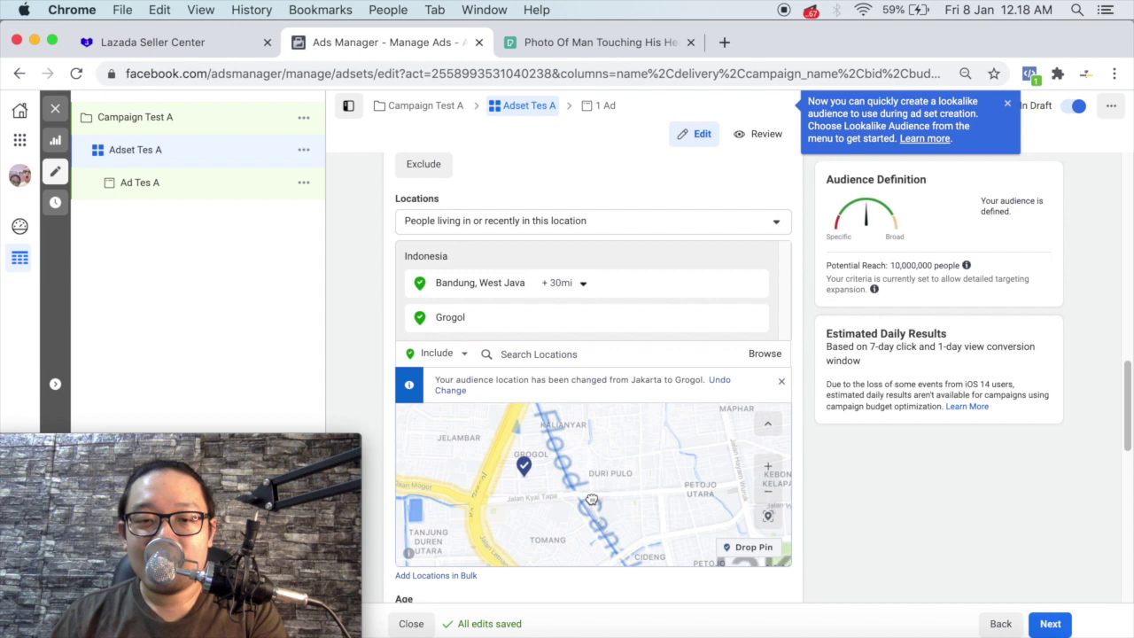
pyautogui.scroll(4, 599, 482)
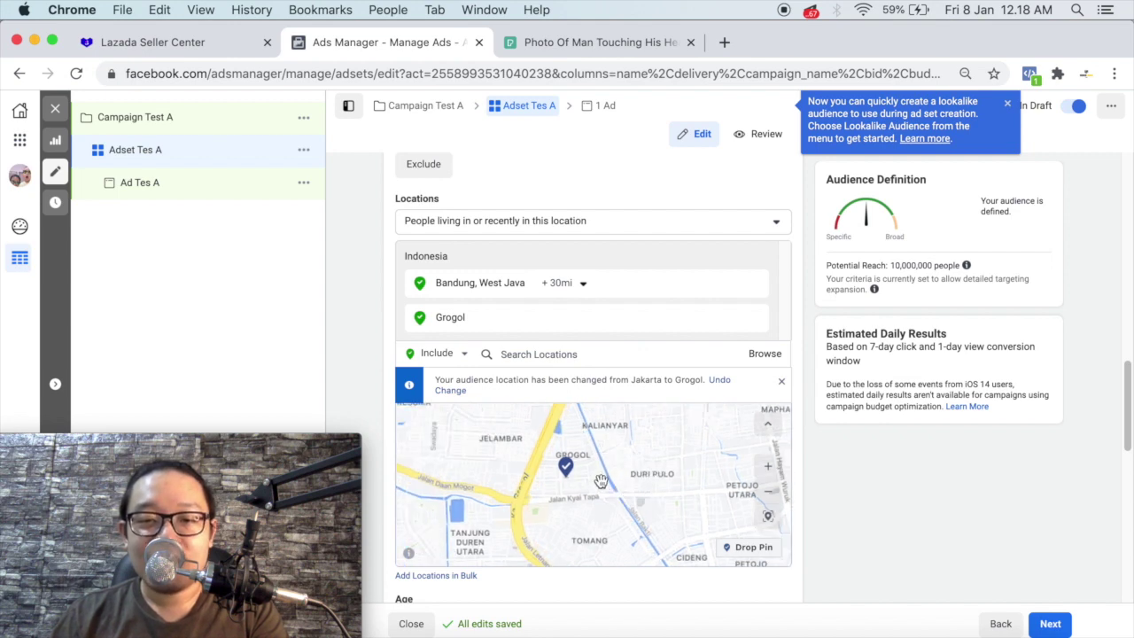
pyautogui.scroll(-3, 600, 481)
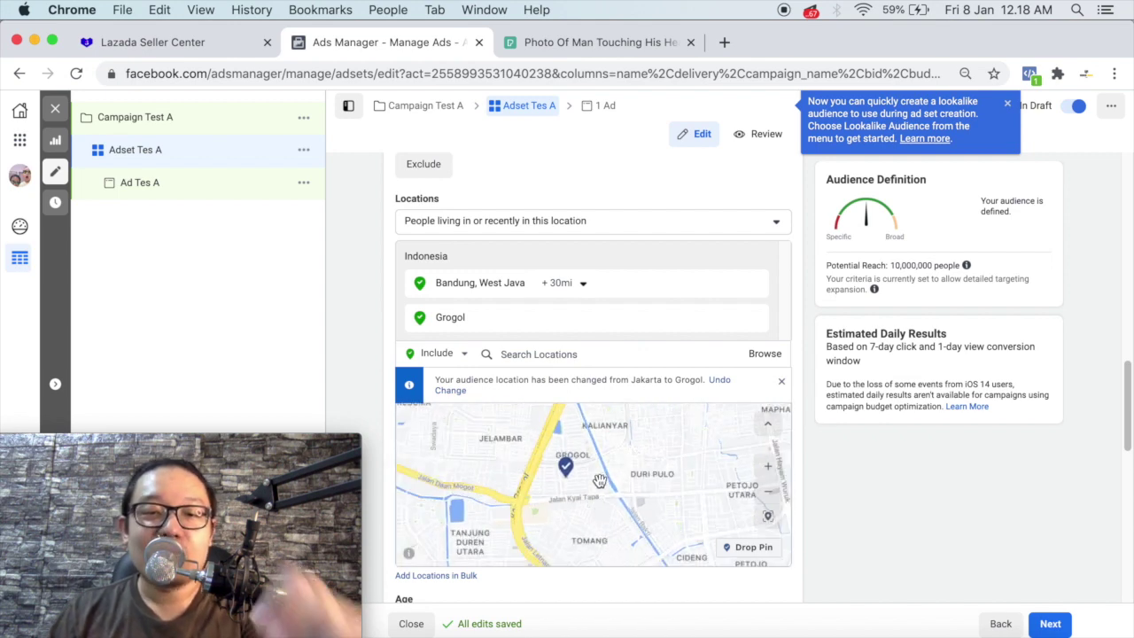
pyautogui.scroll(-3, 598, 481)
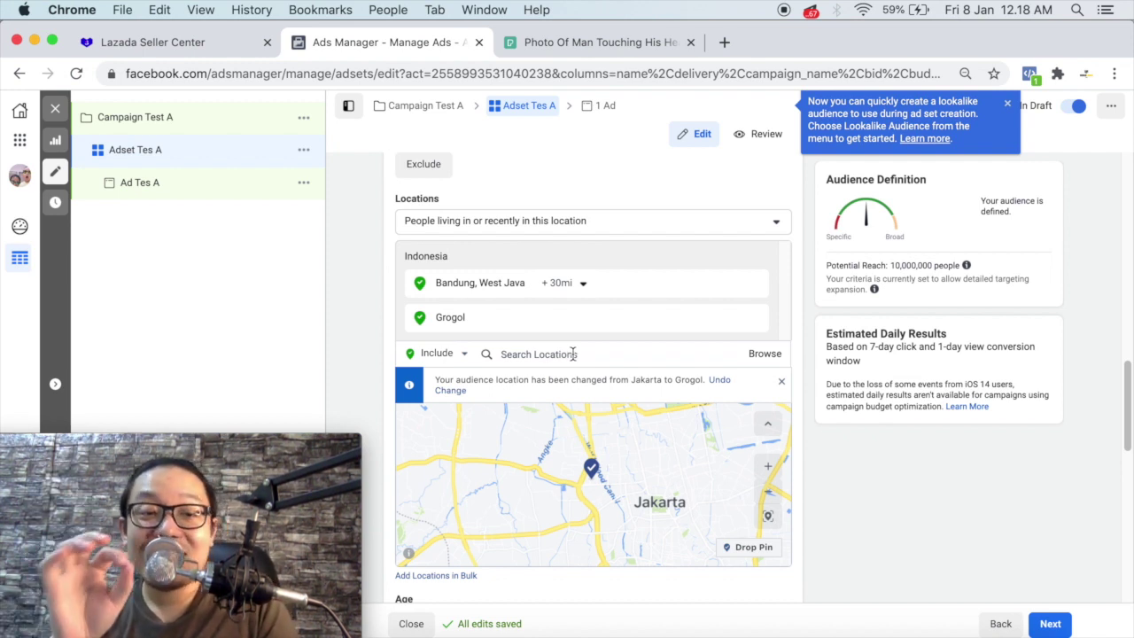
pyautogui.scroll(-2, 576, 372)
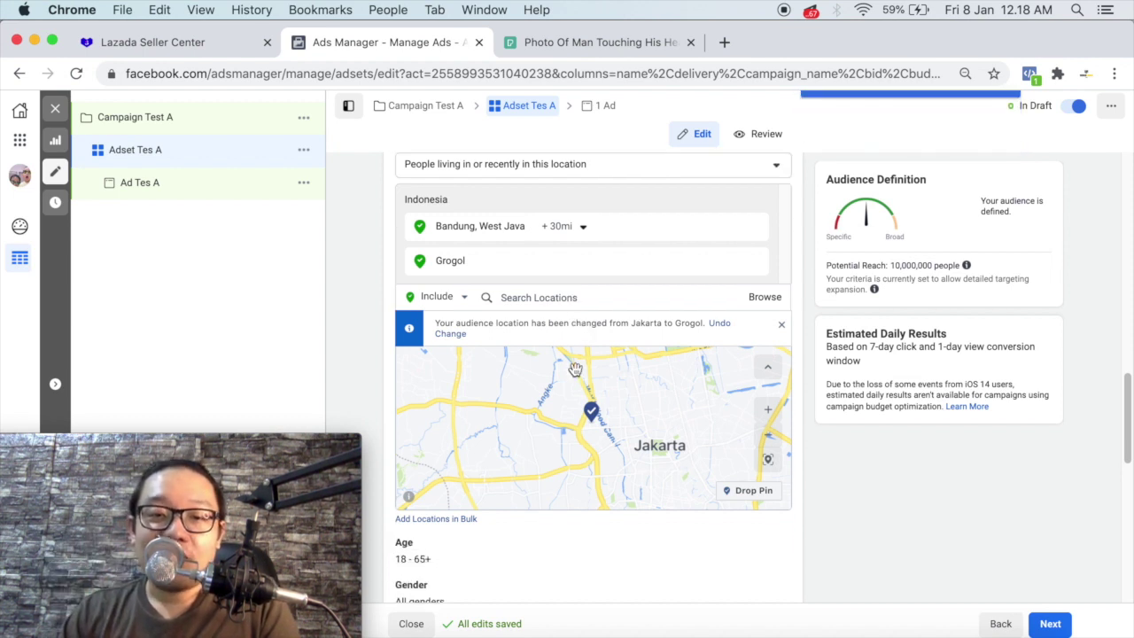
pyautogui.scroll(-2, 614, 332)
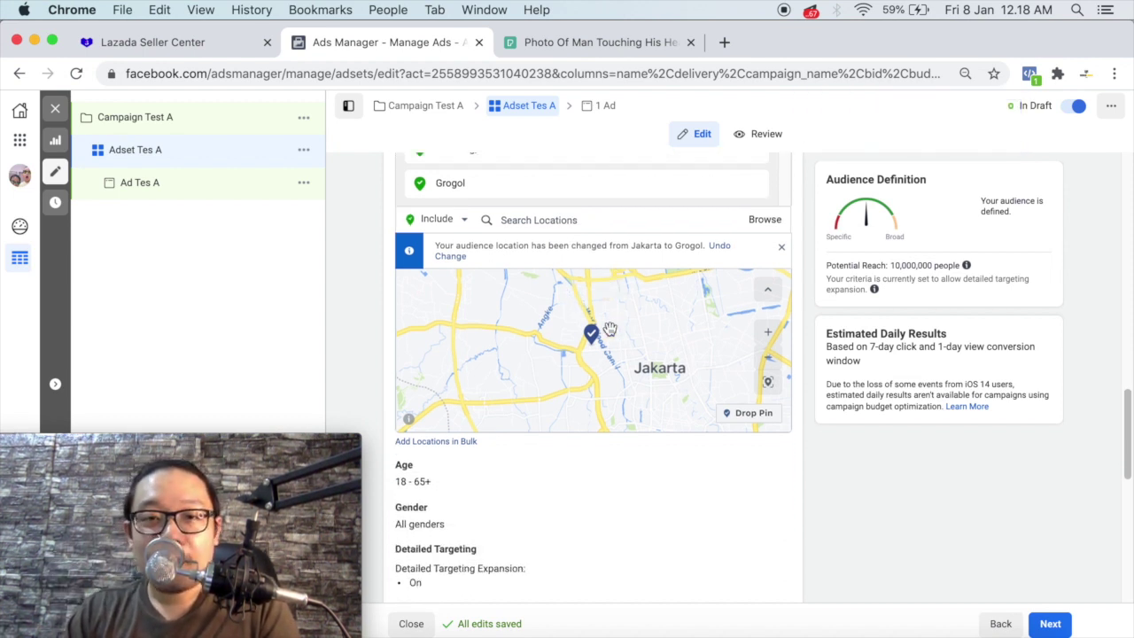
pyautogui.scroll(3, 609, 330)
pyautogui.scroll(2, 601, 452)
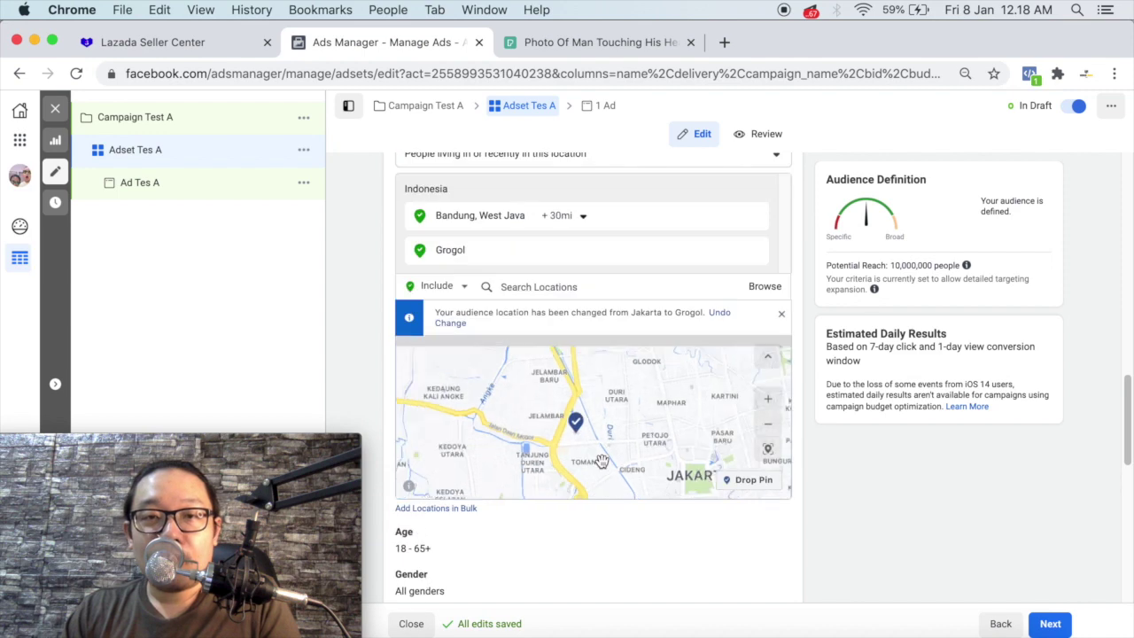
pyautogui.scroll(-2, 601, 461)
# Set the audience's maximum age to 35 and choose All as its gender
pyautogui.scroll(-5, 602, 552)
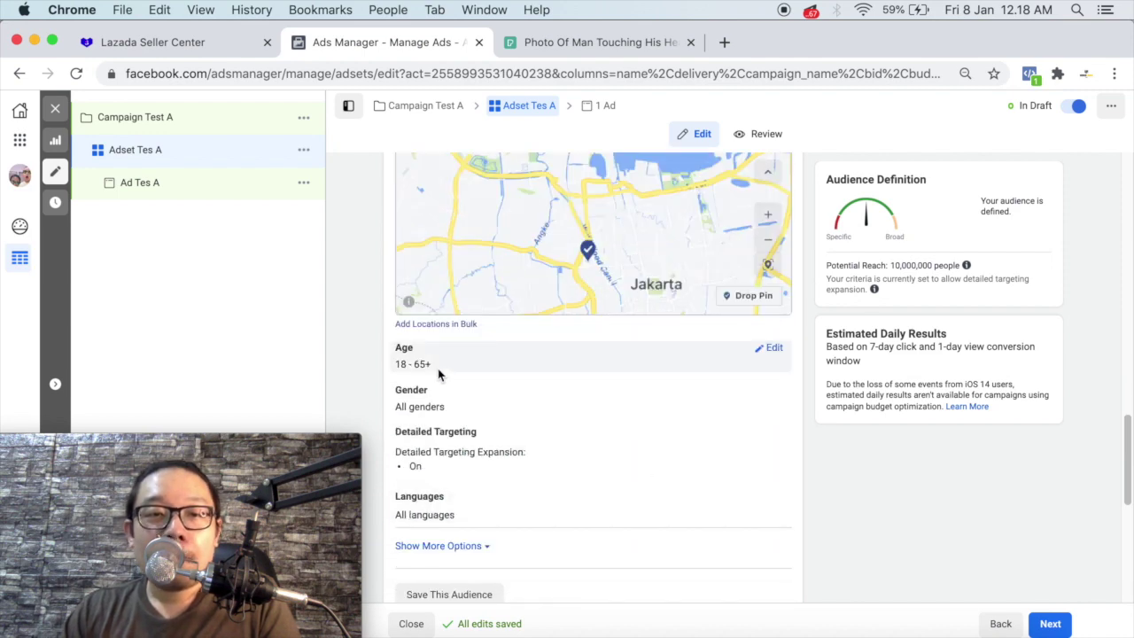
pyautogui.click(775, 350)
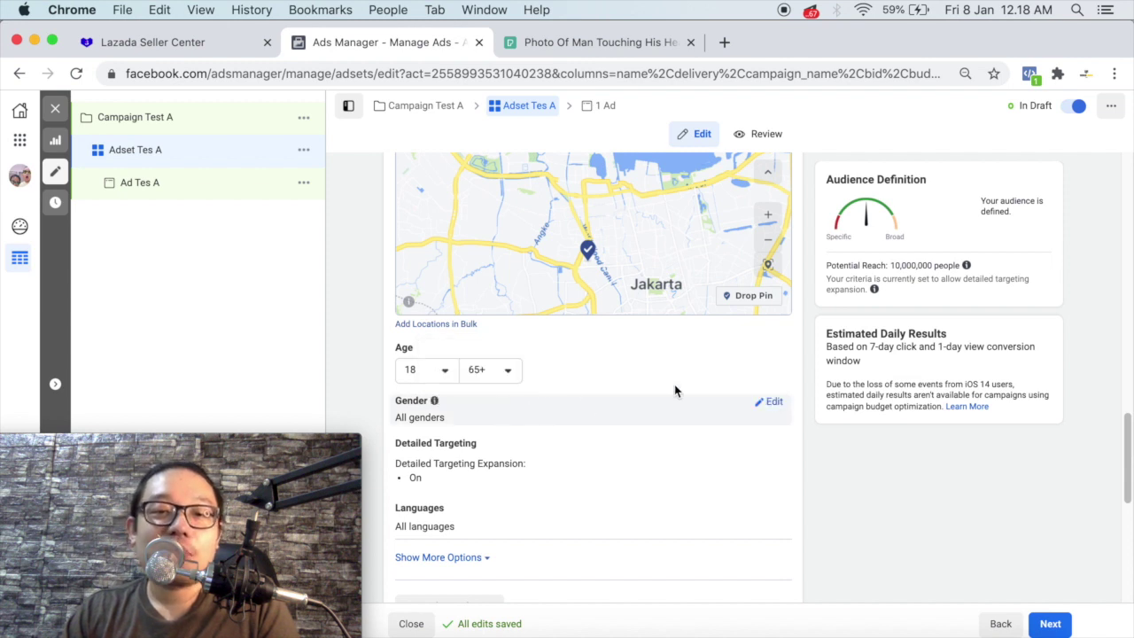
pyautogui.click(505, 378)
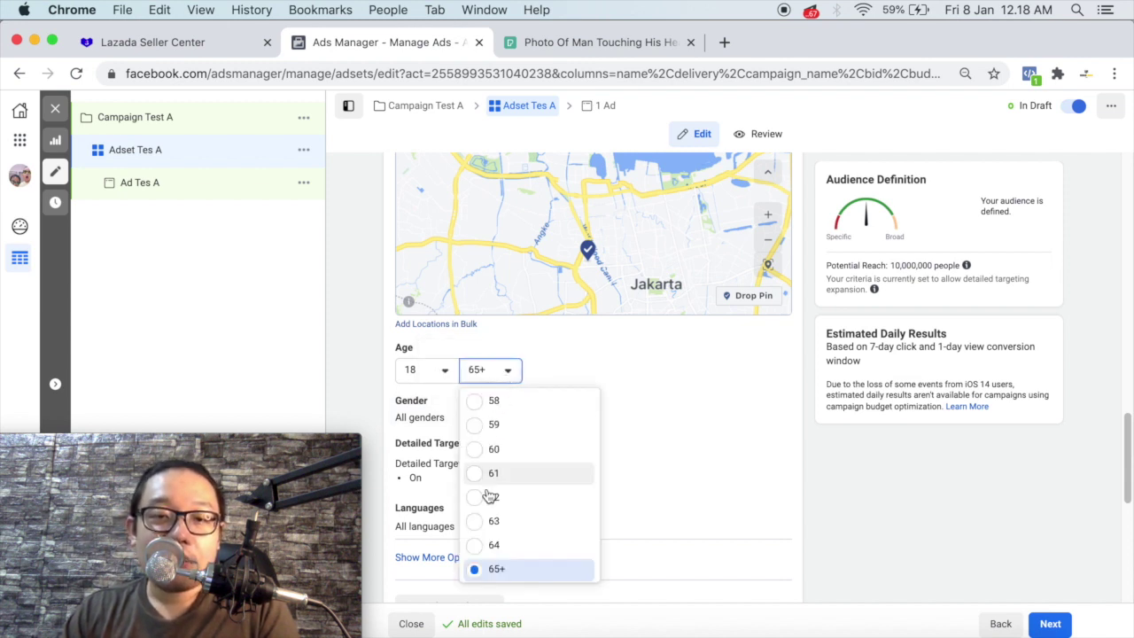
pyautogui.scroll(1, 488, 489)
pyautogui.scroll(5, 488, 485)
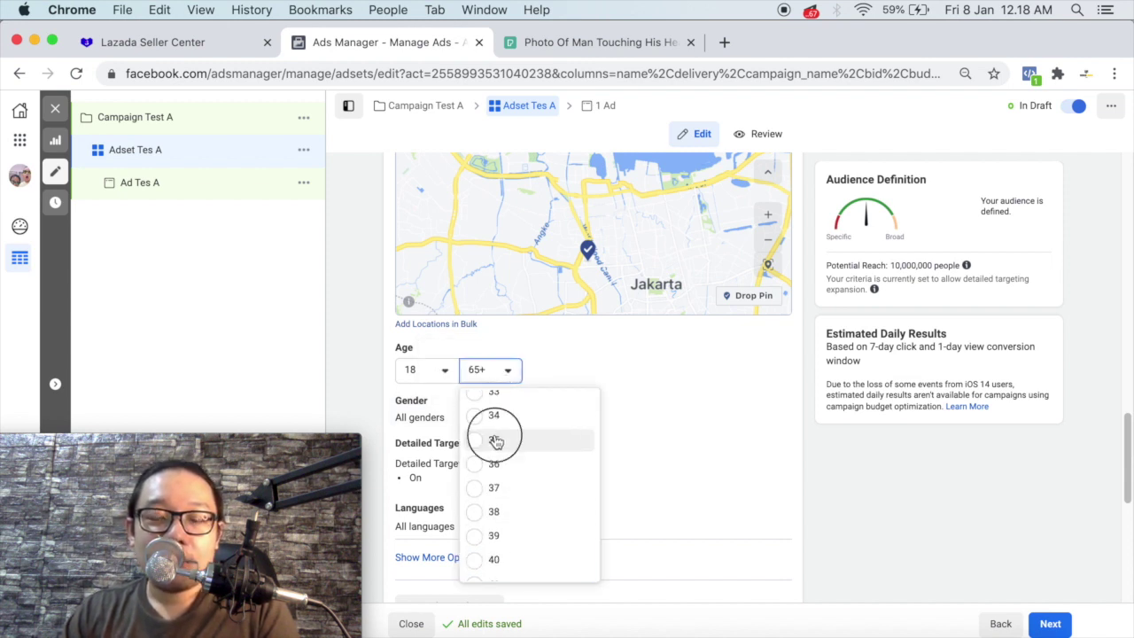
pyautogui.click(488, 445)
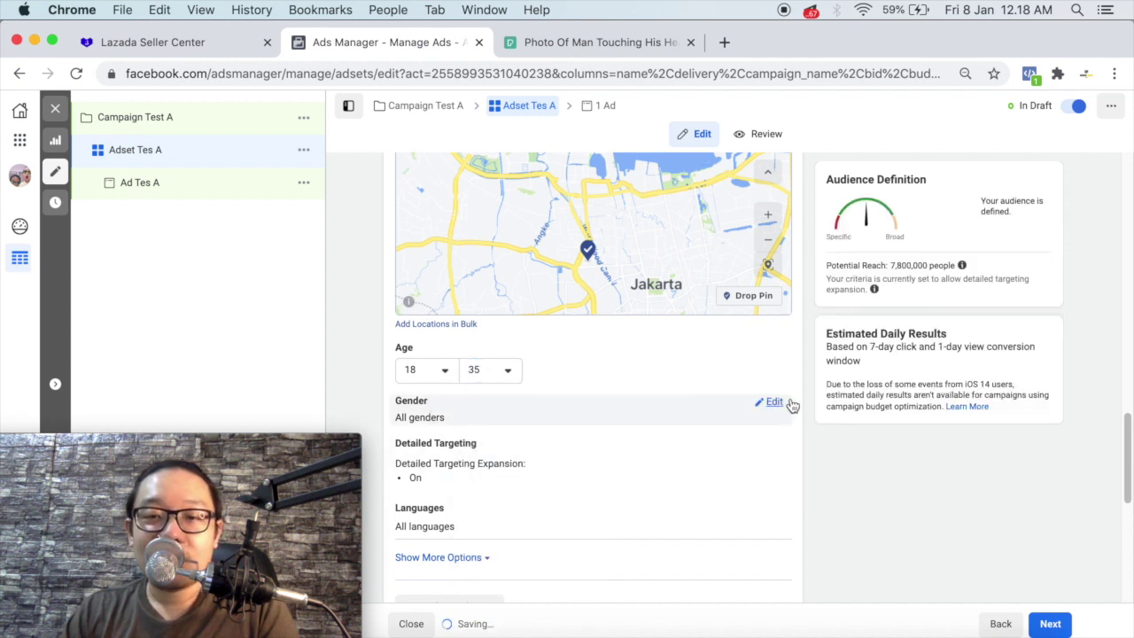
pyautogui.click(775, 405)
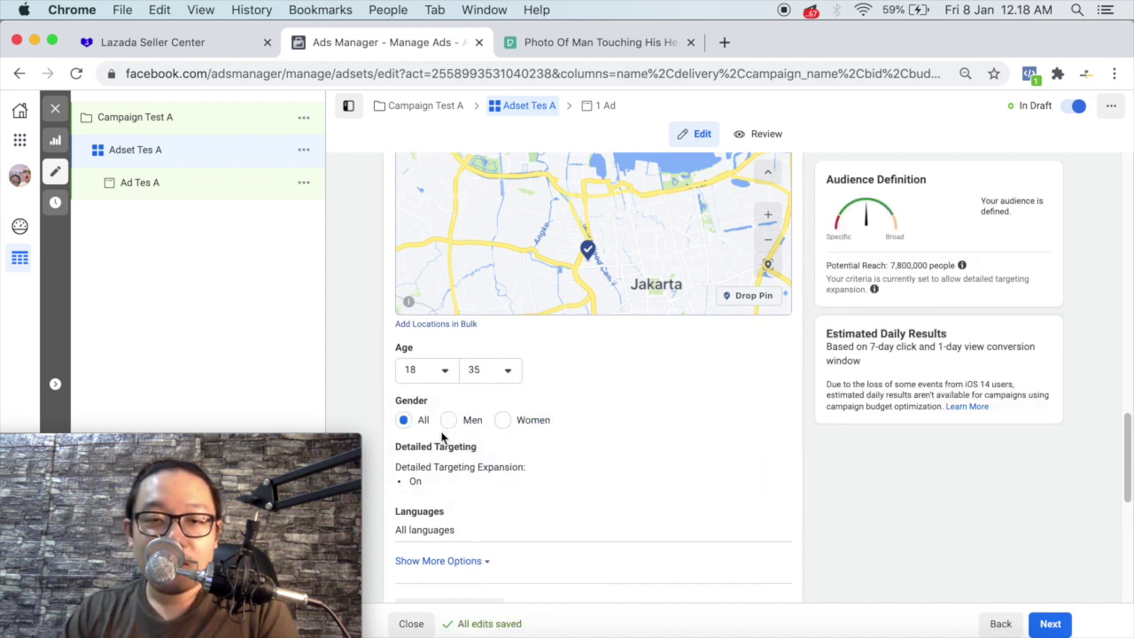
pyautogui.click(404, 420)
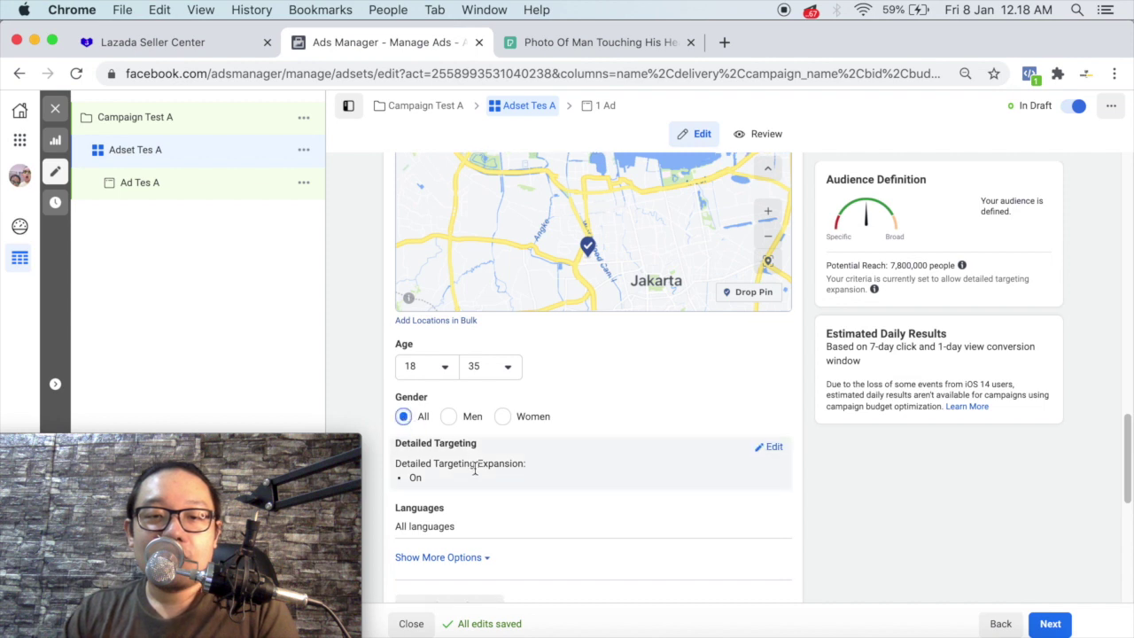
# Search the ad set's detailed targeting for "married" and include people whose relationship status is Married
pyautogui.scroll(-1, 456, 447)
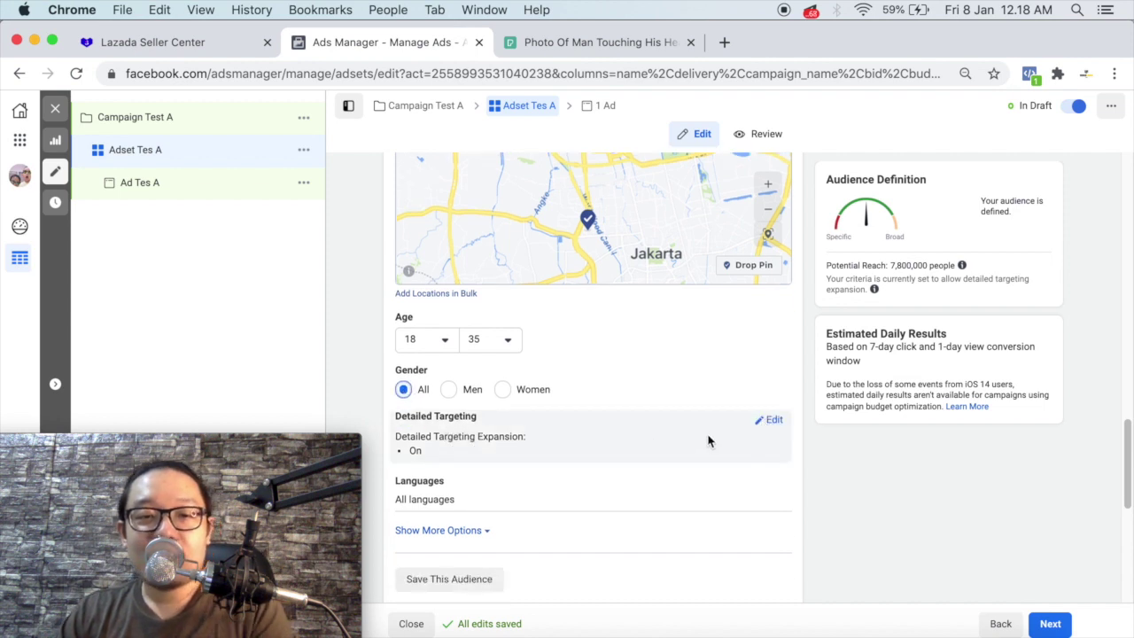
pyautogui.click(773, 421)
pyautogui.scroll(-1, 557, 426)
pyautogui.click(560, 427)
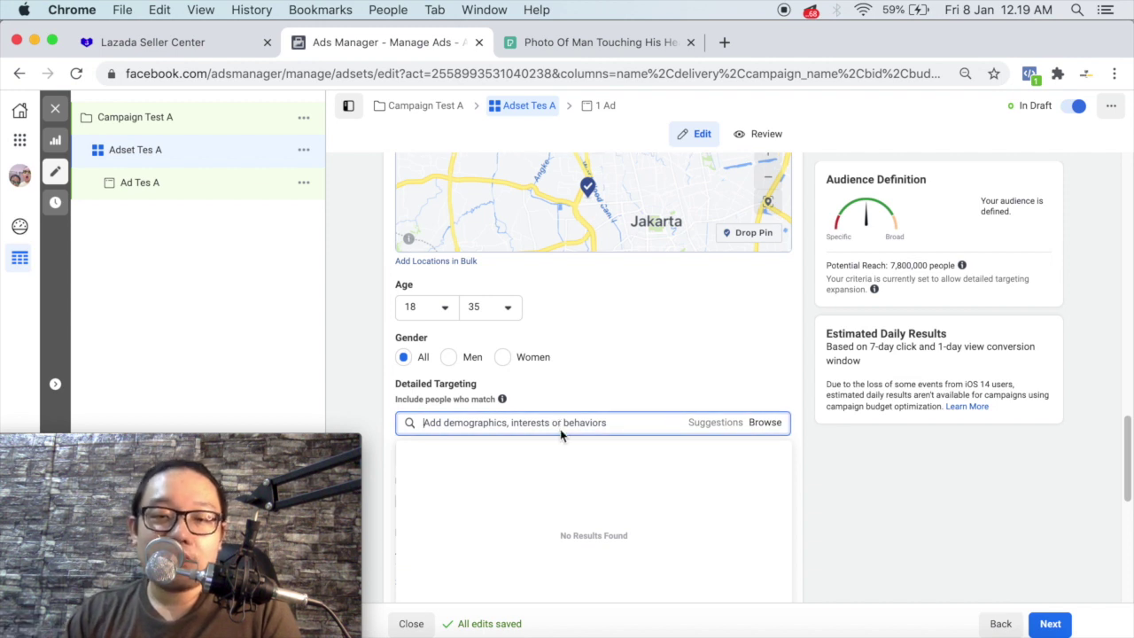
pyautogui.scroll(-1, 559, 425)
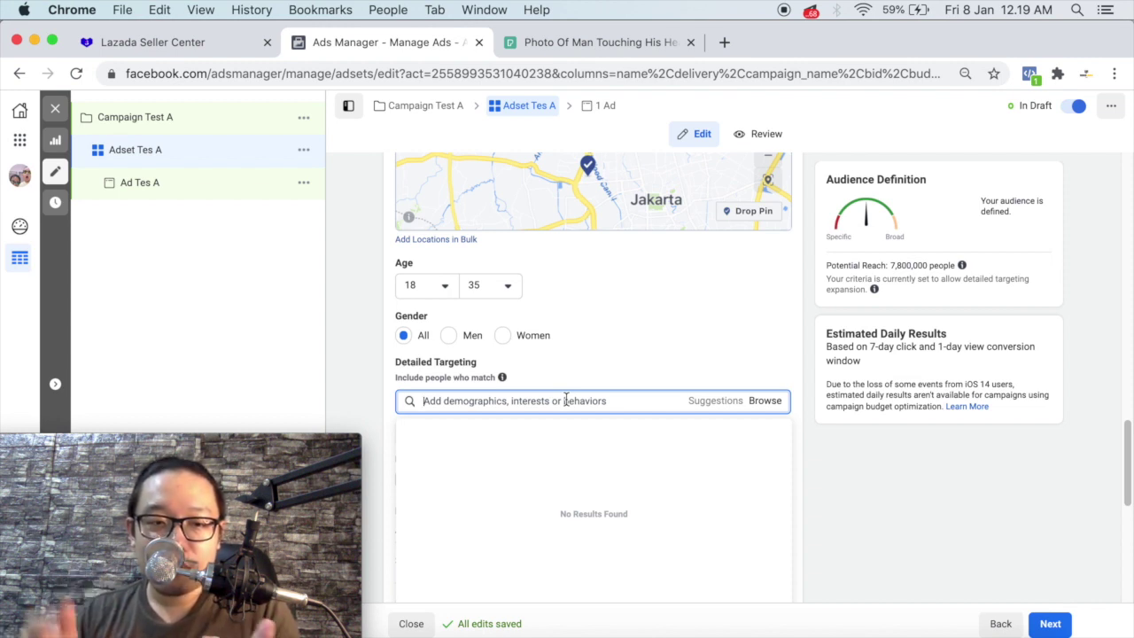
pyautogui.scroll(-1, 567, 403)
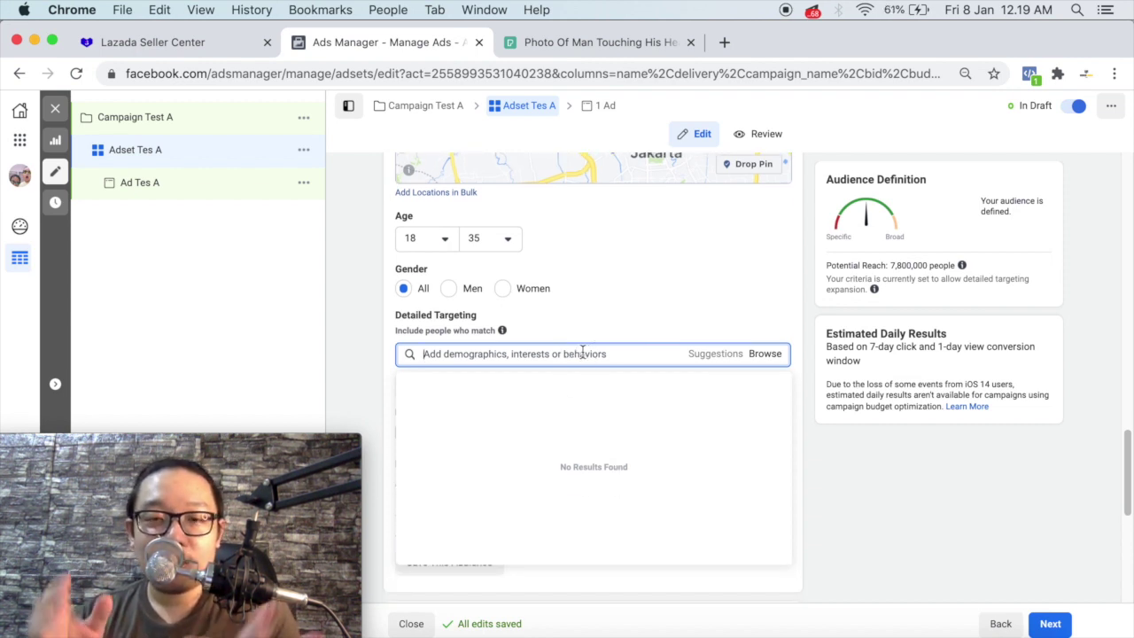
pyautogui.write('married')
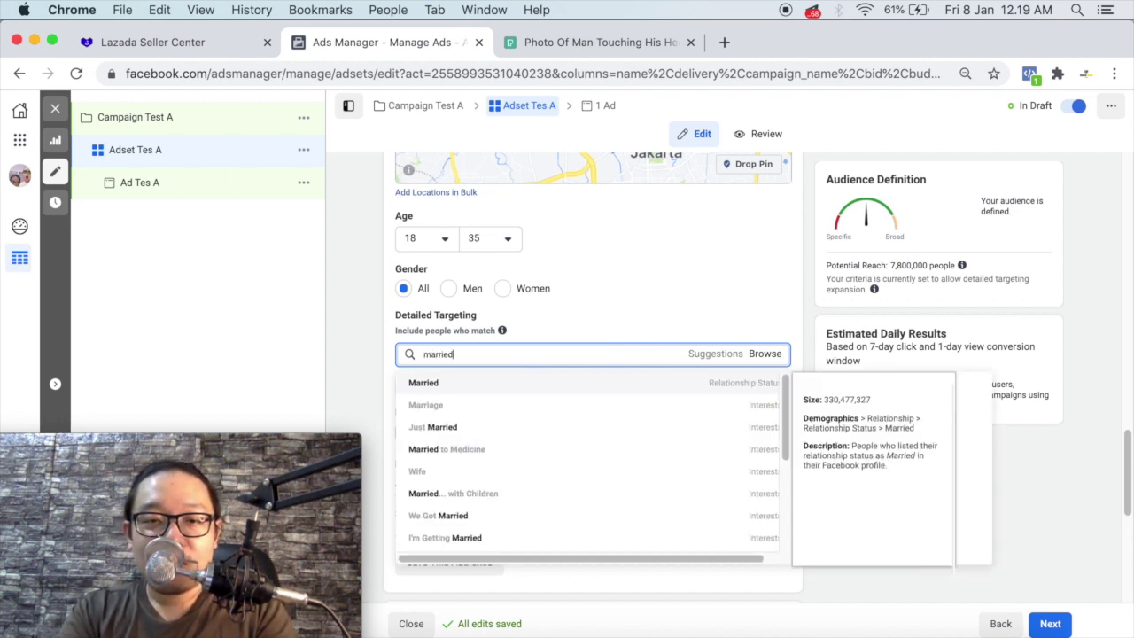
pyautogui.click(749, 383)
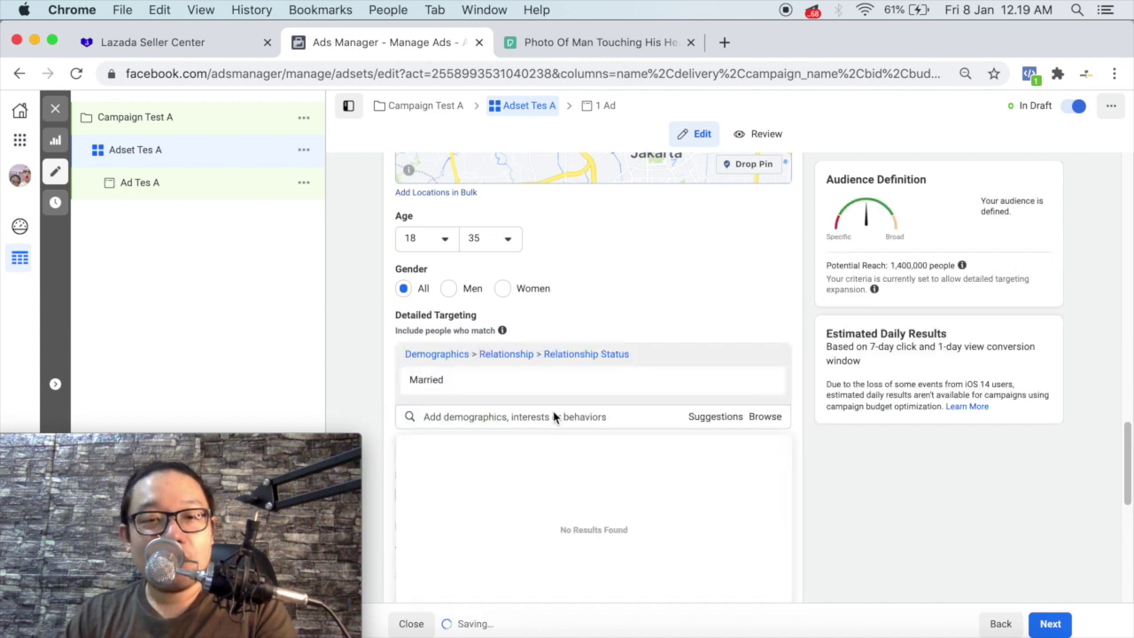
# Browse the Demographics targeting categories and examine the options available under Relationship Status
pyautogui.scroll(-2, 549, 414)
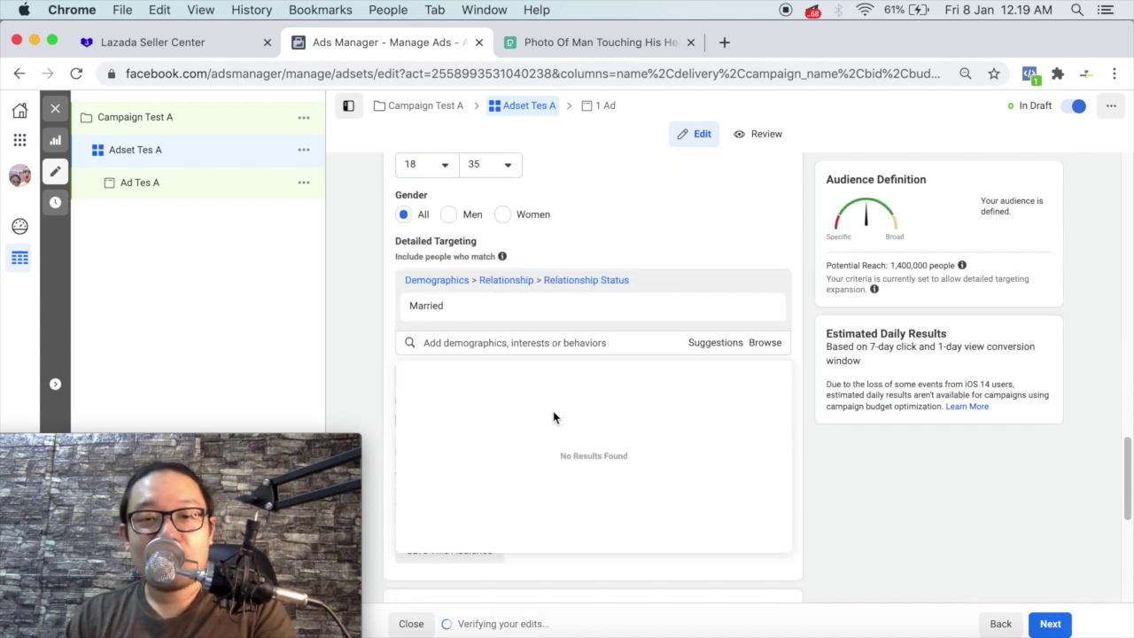
pyautogui.click(767, 345)
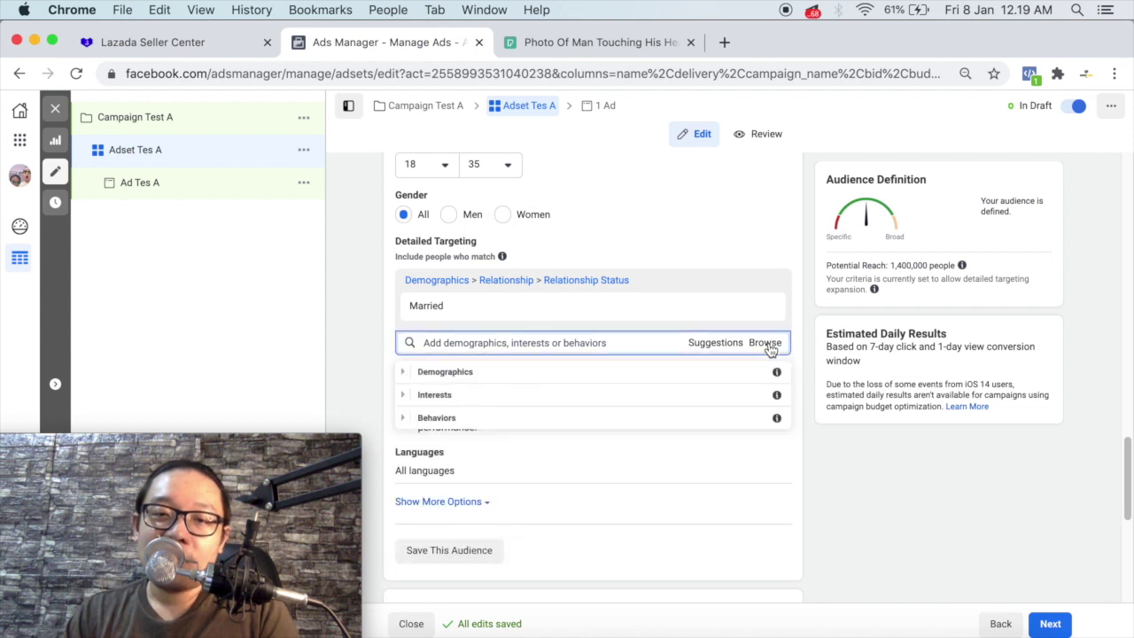
pyautogui.click(404, 373)
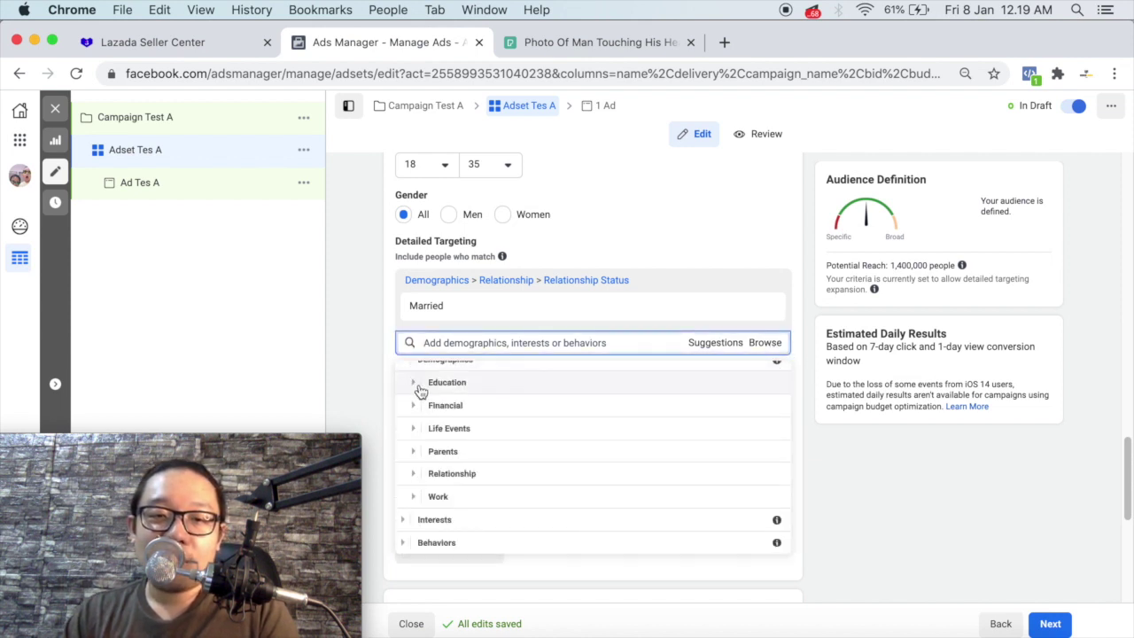
pyautogui.click(413, 451)
pyautogui.click(415, 476)
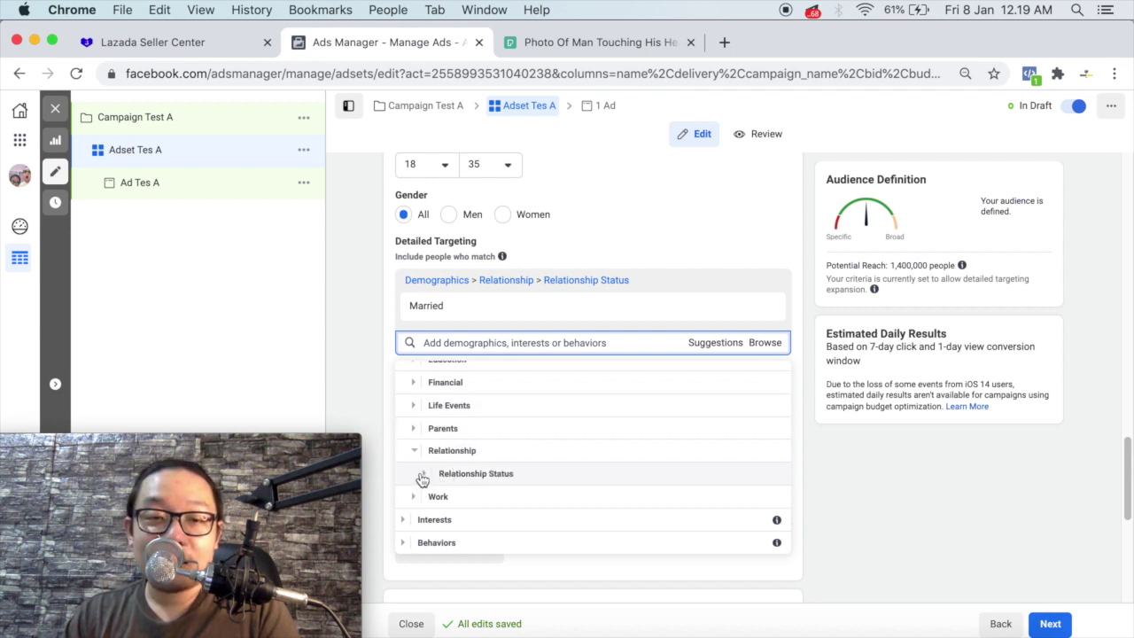
pyautogui.click(423, 472)
pyautogui.scroll(-2, 478, 471)
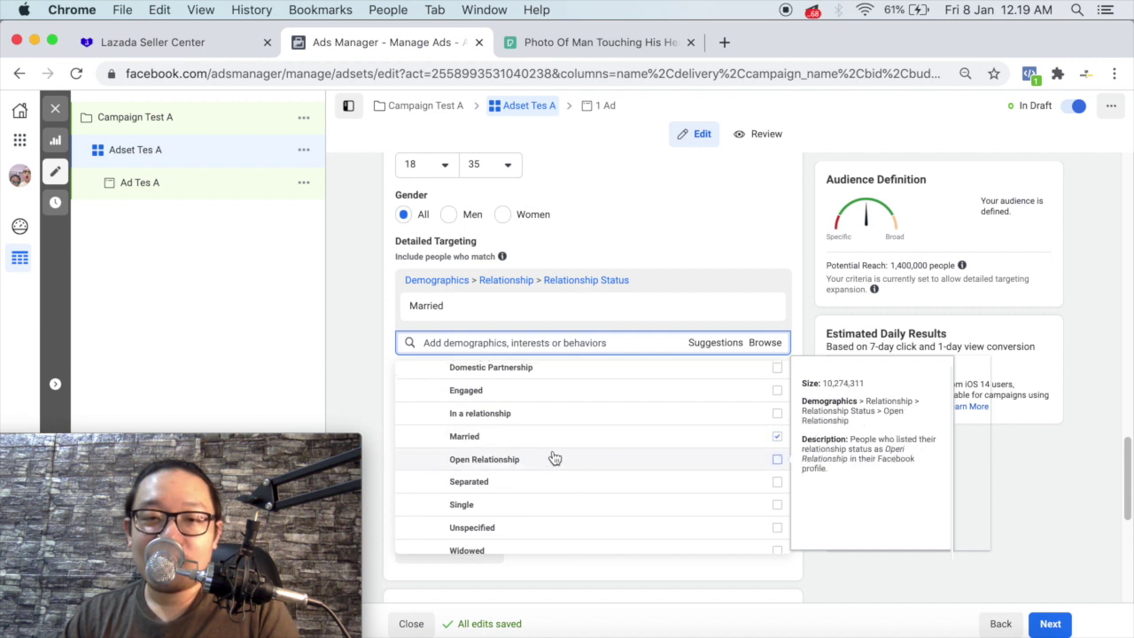
pyautogui.scroll(2, 527, 458)
pyautogui.scroll(1, 527, 455)
pyautogui.scroll(-2, 529, 458)
pyautogui.scroll(5, 524, 458)
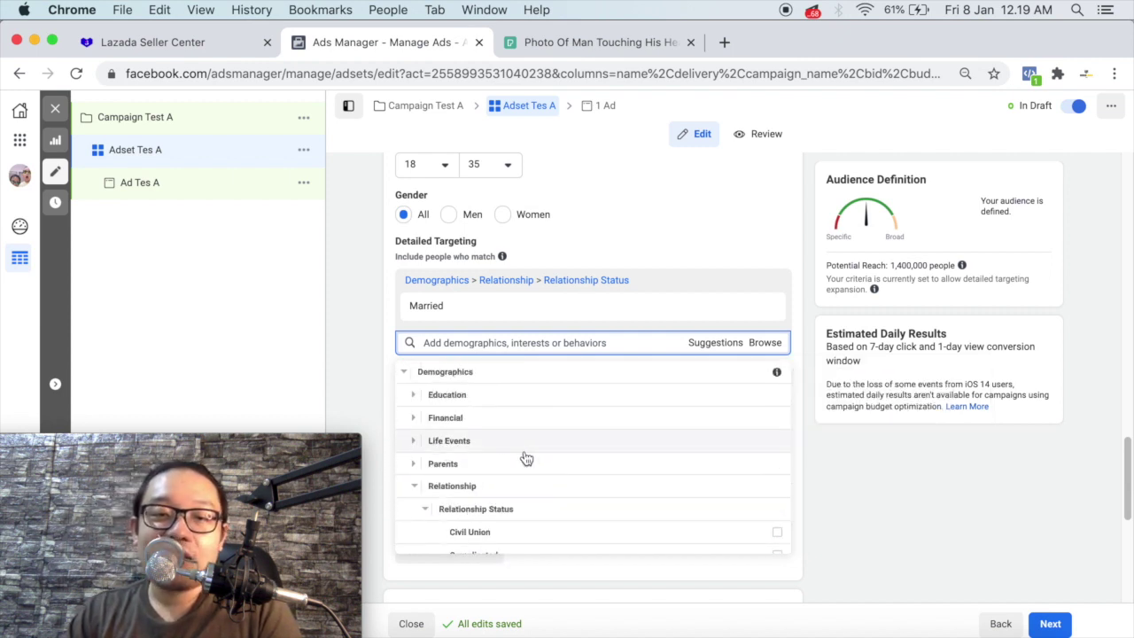
pyautogui.click(420, 487)
pyautogui.scroll(-1, 452, 478)
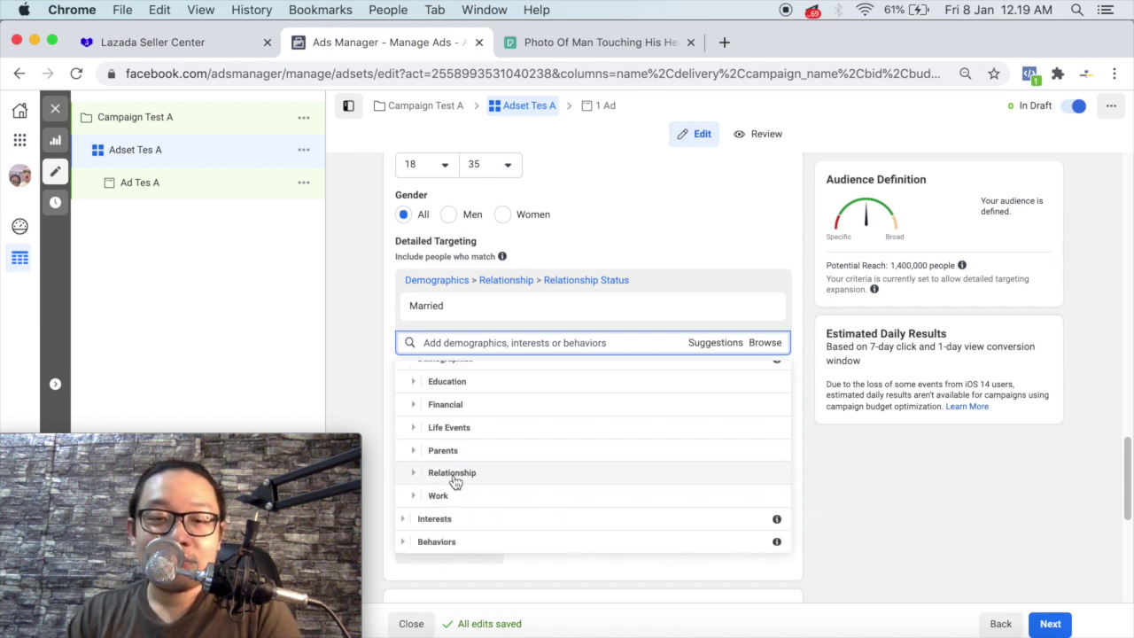
# Browse the Interests targeting categories and examine the options under Fitness and wellness
pyautogui.click(403, 519)
pyautogui.scroll(-4, 410, 522)
pyautogui.scroll(-1, 412, 523)
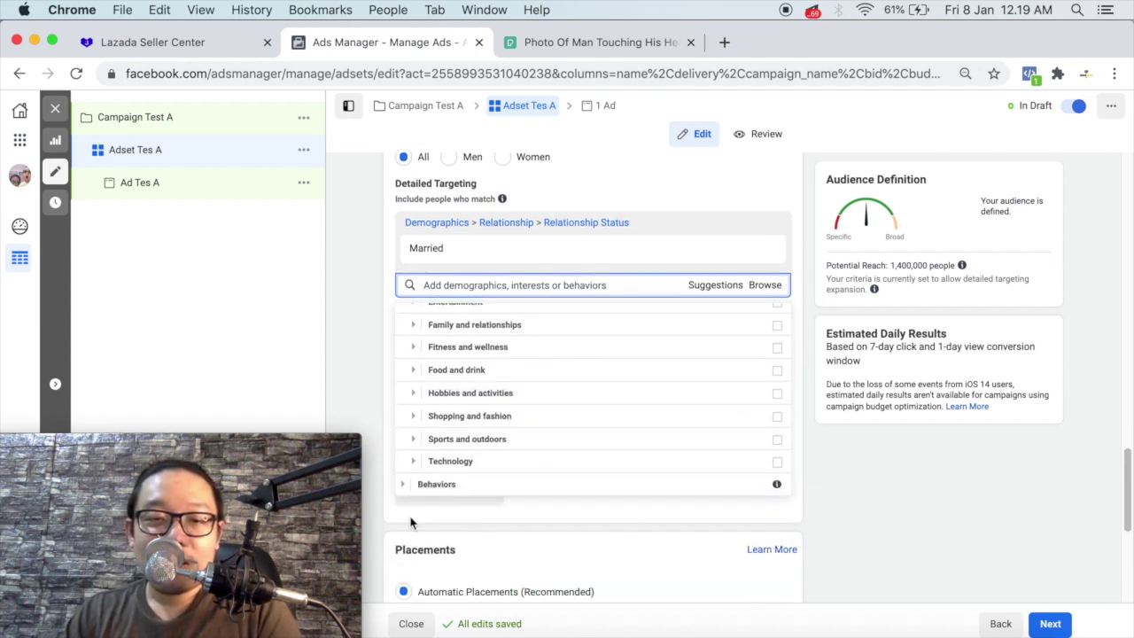
pyautogui.scroll(3, 518, 434)
pyautogui.scroll(-1, 518, 436)
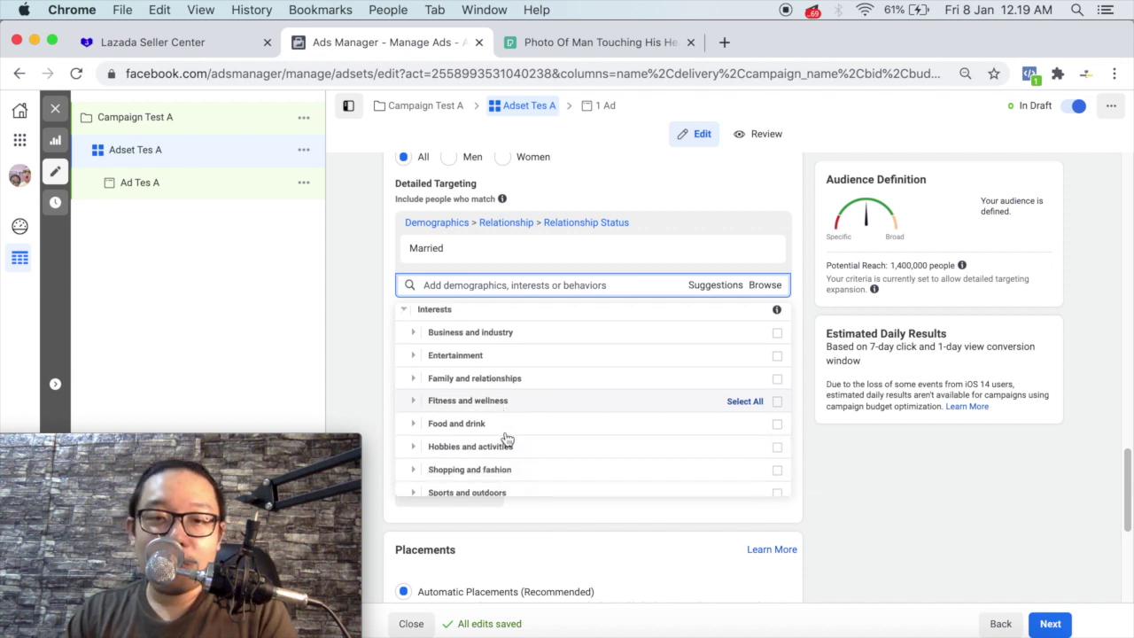
pyautogui.click(412, 399)
pyautogui.scroll(-3, 416, 405)
pyautogui.scroll(-3, 417, 407)
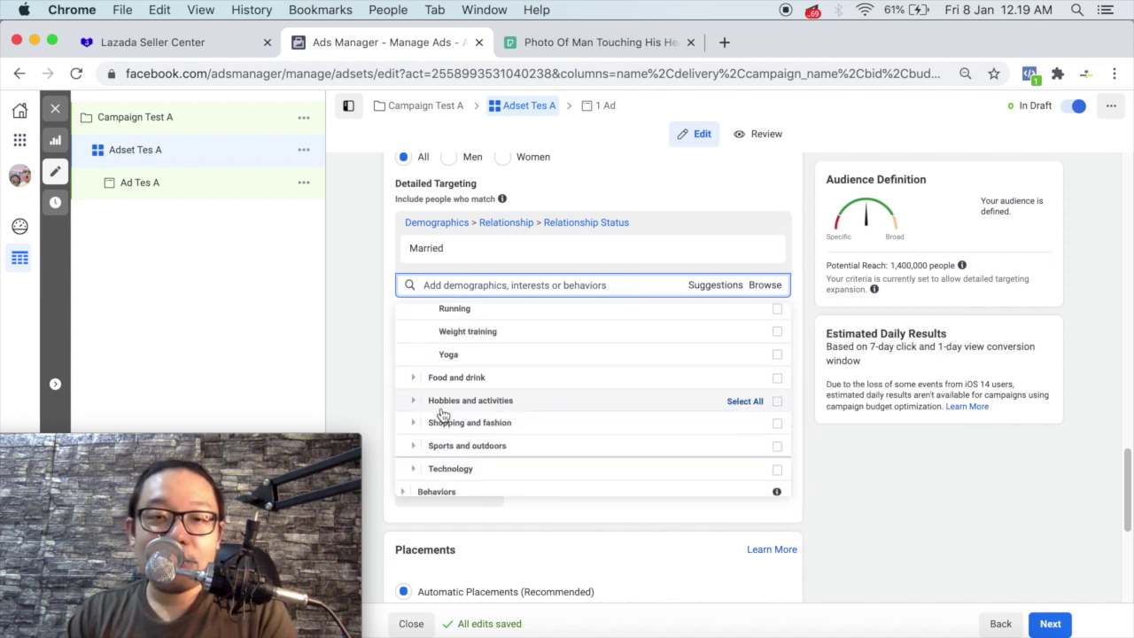
pyautogui.click(414, 378)
pyautogui.scroll(3, 497, 399)
pyautogui.click(843, 511)
# Search the detailed targeting for "k-pop" and add the K-pop interest to the audience
pyautogui.click(472, 285)
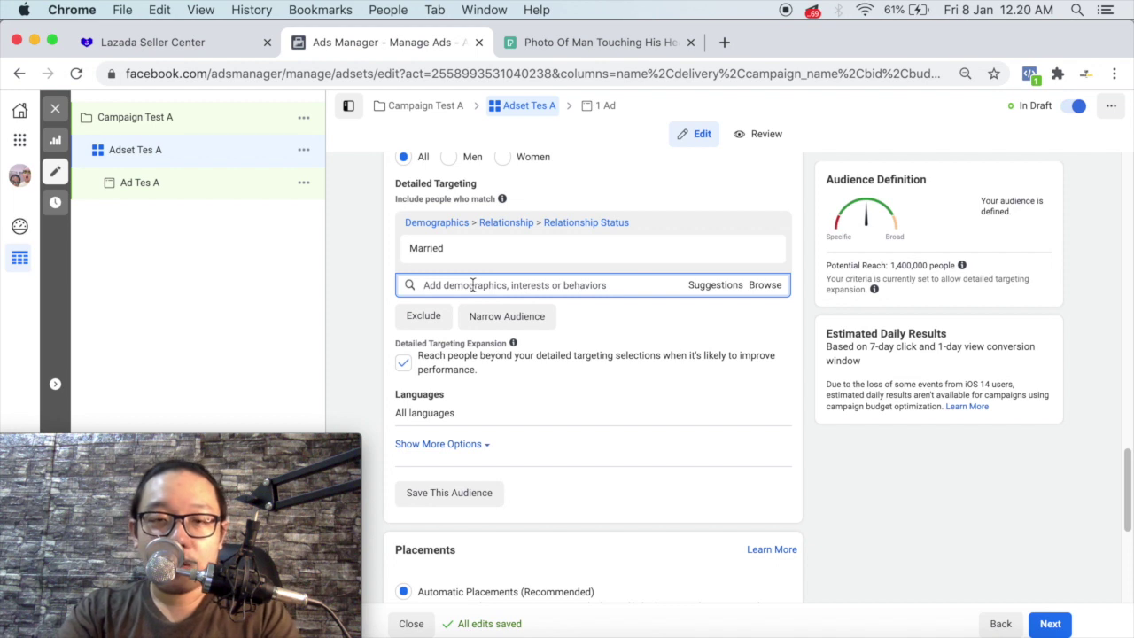
pyautogui.write('k-pop')
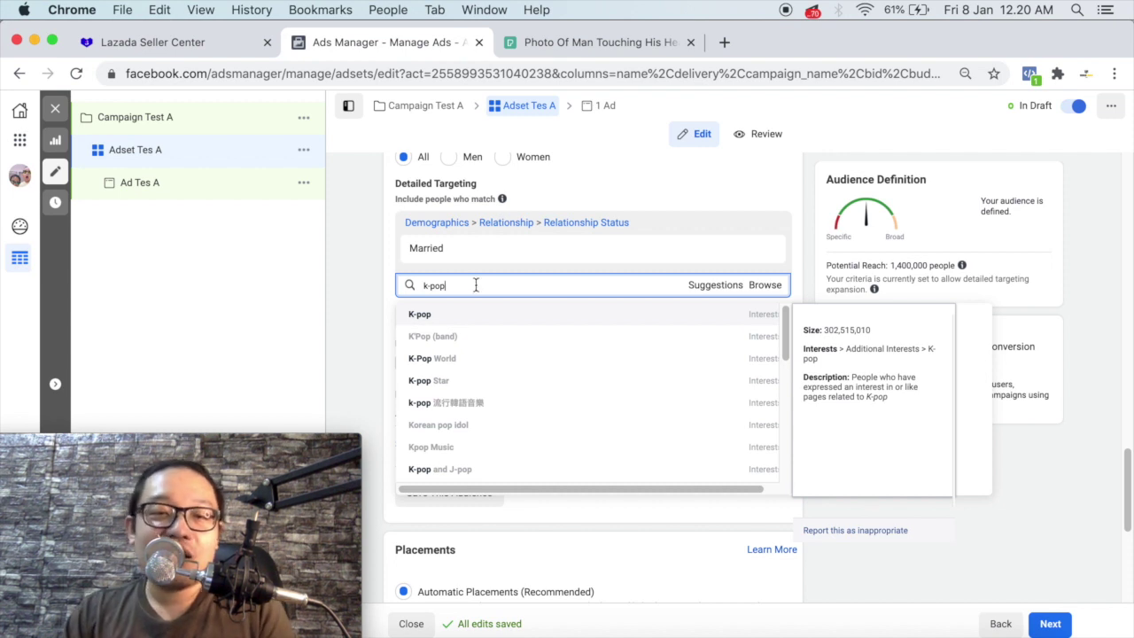
pyautogui.click(491, 317)
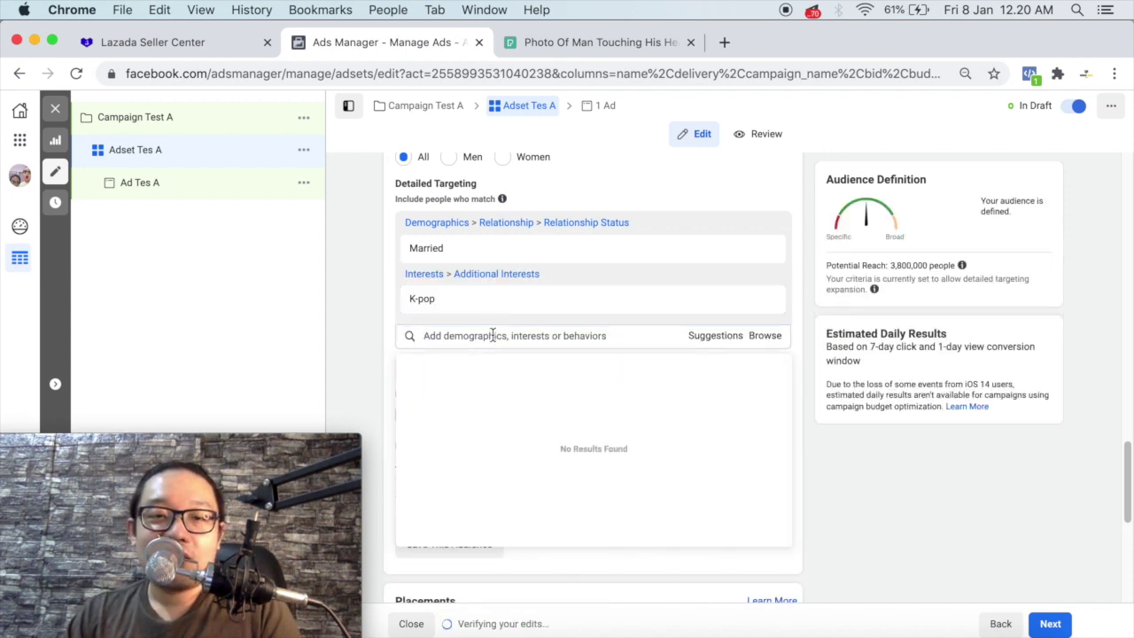
pyautogui.click(886, 478)
# Search the detailed targeting for "honda" and add the Honda City interest to the audience
pyautogui.click(544, 337)
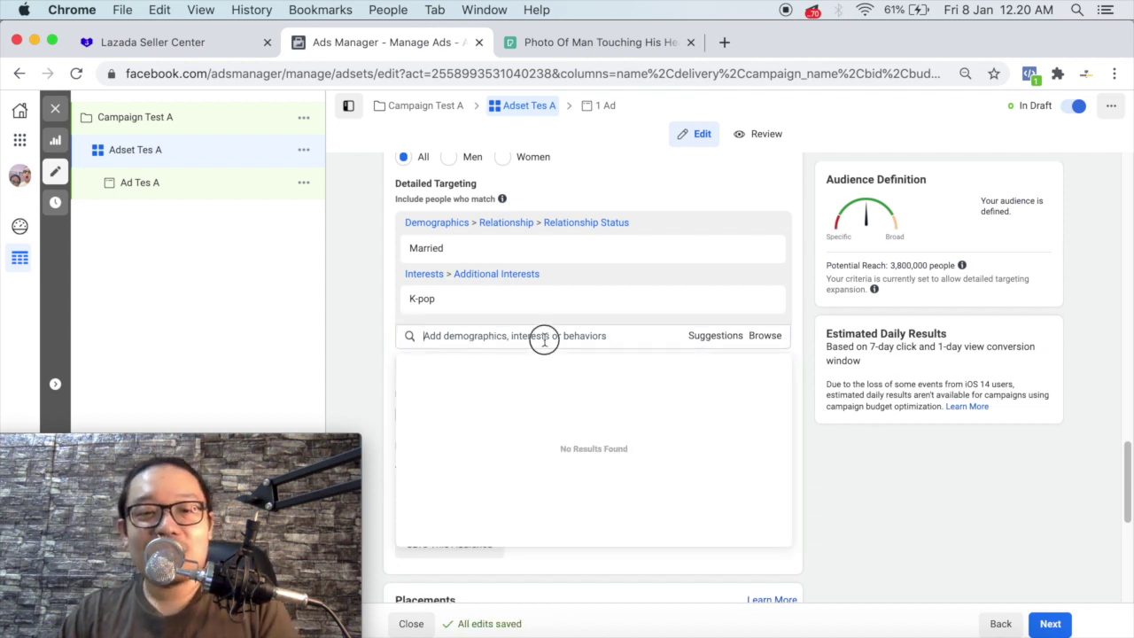
pyautogui.write('honda')
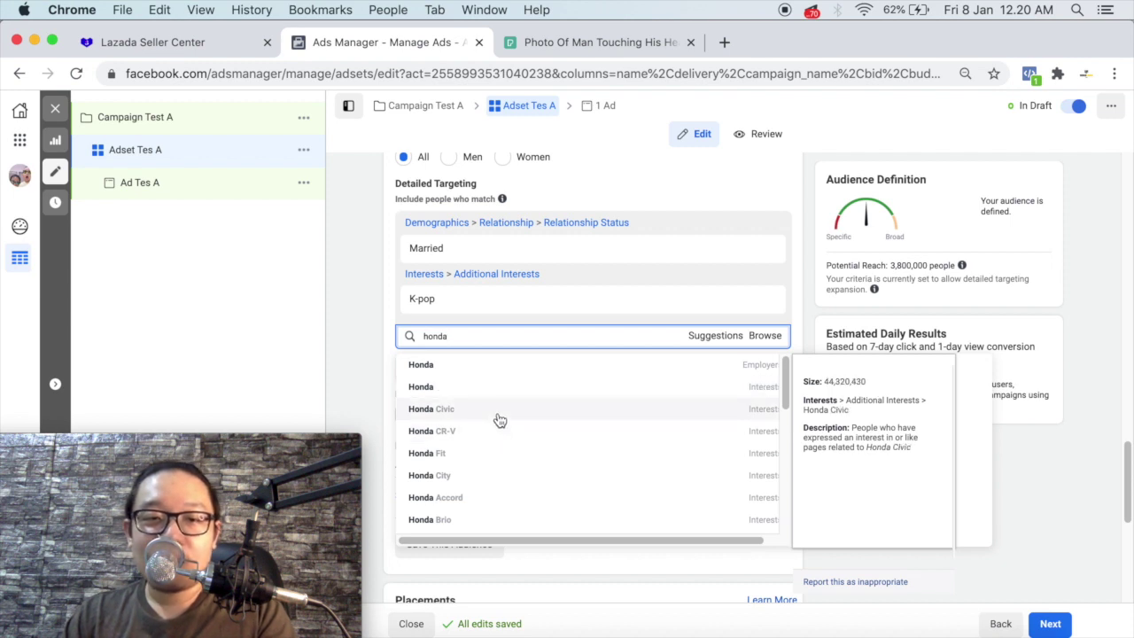
pyautogui.click(478, 481)
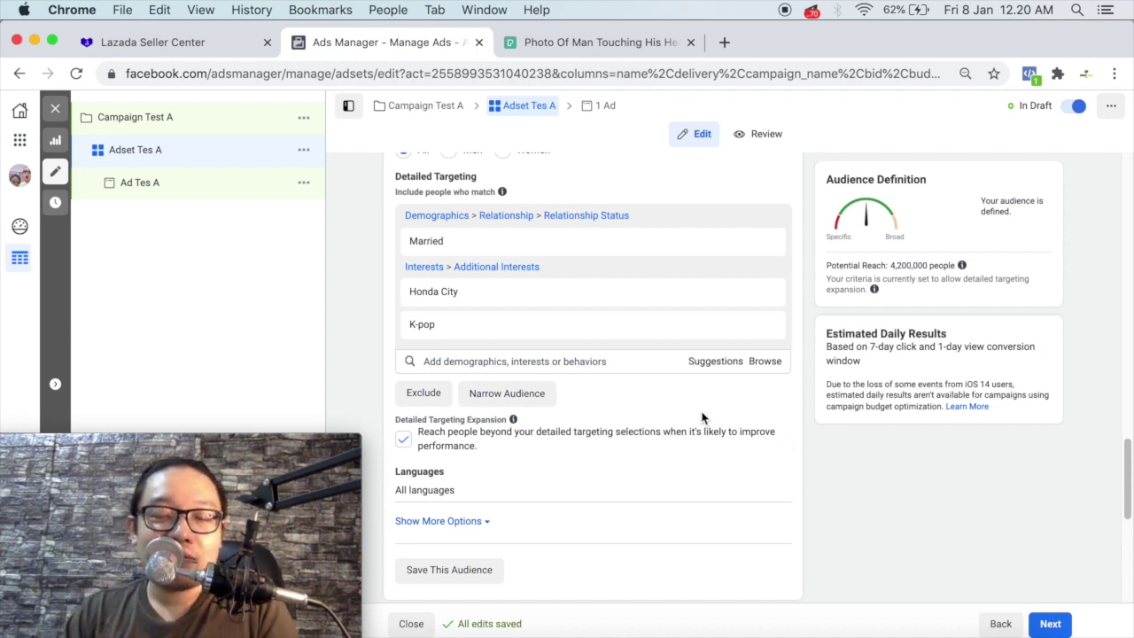
# Turn off Detailed Targeting Expansion so the ads stay within the selected demographics and interests
pyautogui.scroll(-1, 703, 417)
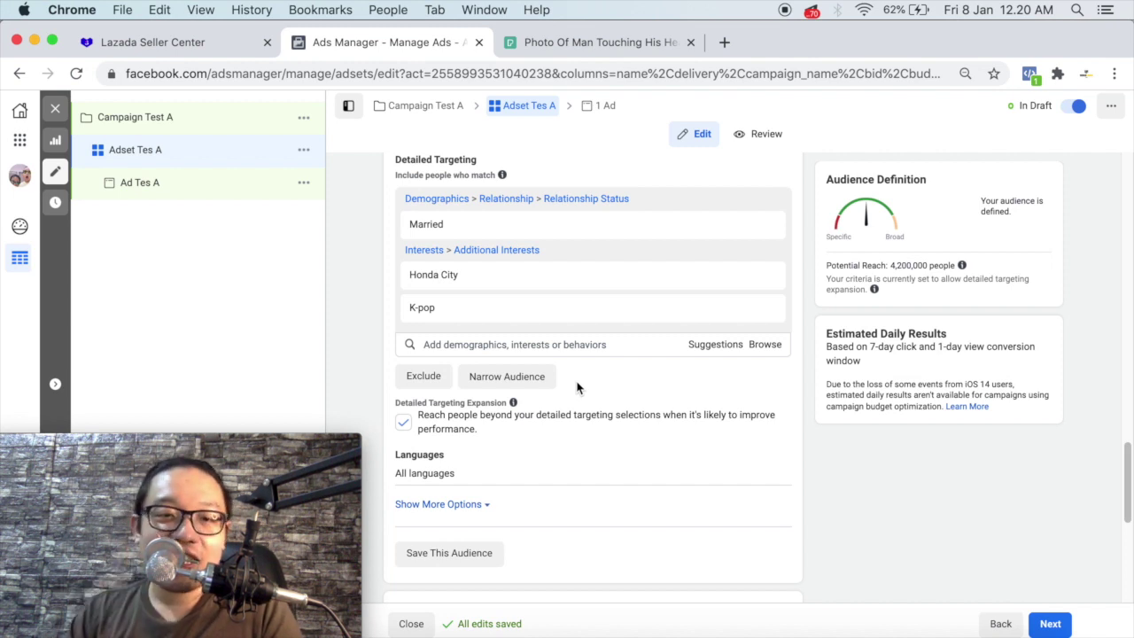
pyautogui.scroll(-1, 580, 386)
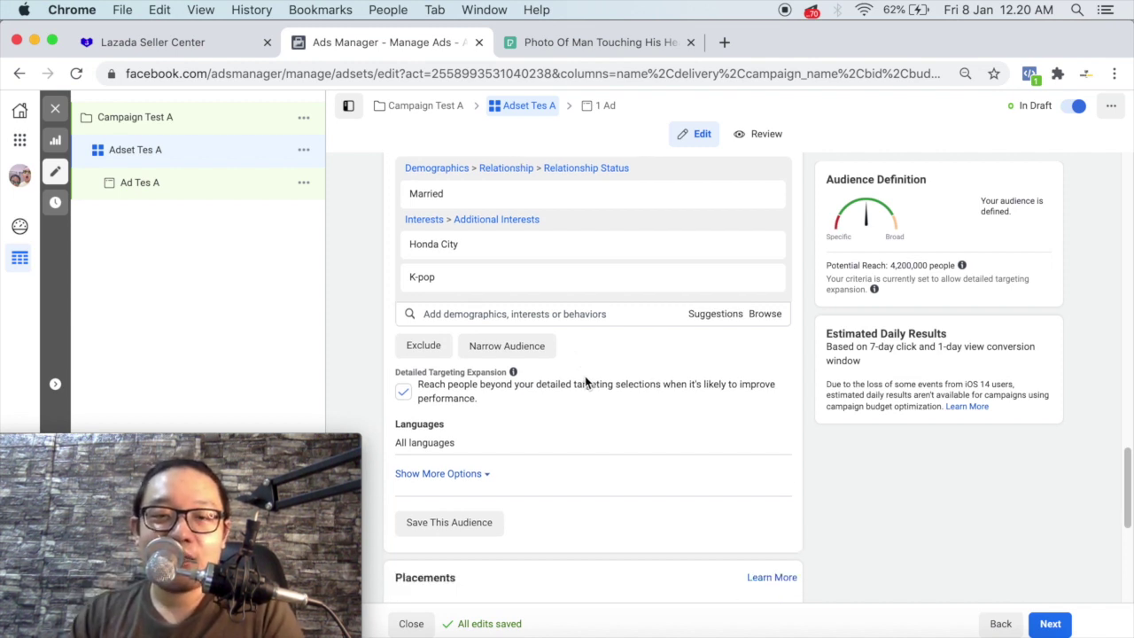
pyautogui.scroll(-1, 585, 376)
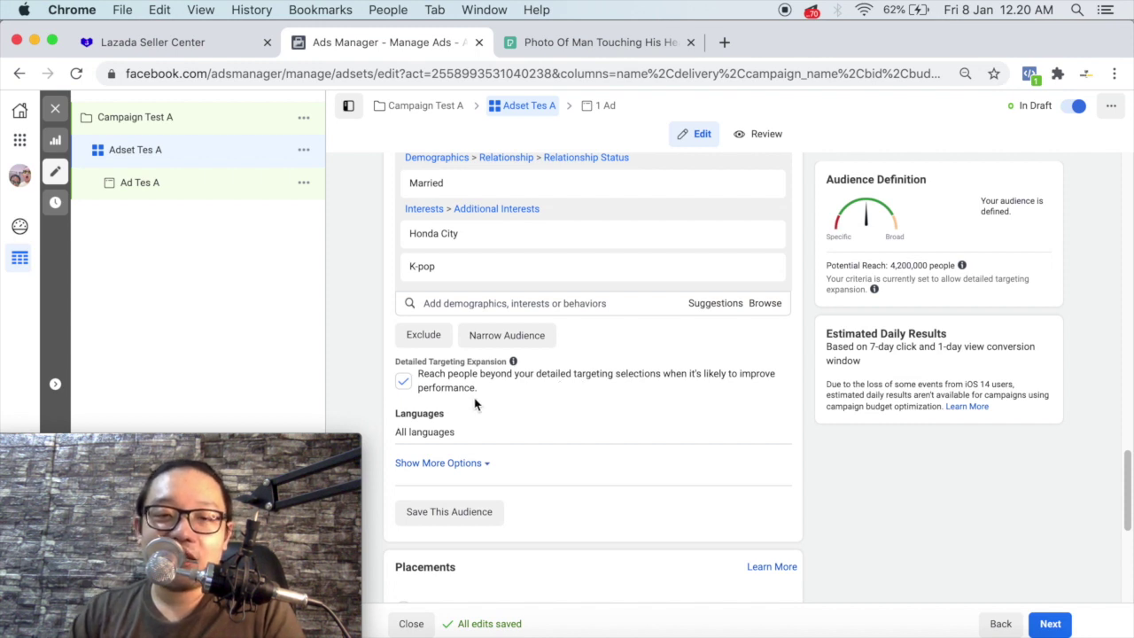
pyautogui.click(404, 385)
# Restrict the audience's languages to Indonesian
pyautogui.scroll(-1, 406, 387)
pyautogui.scroll(-2, 403, 385)
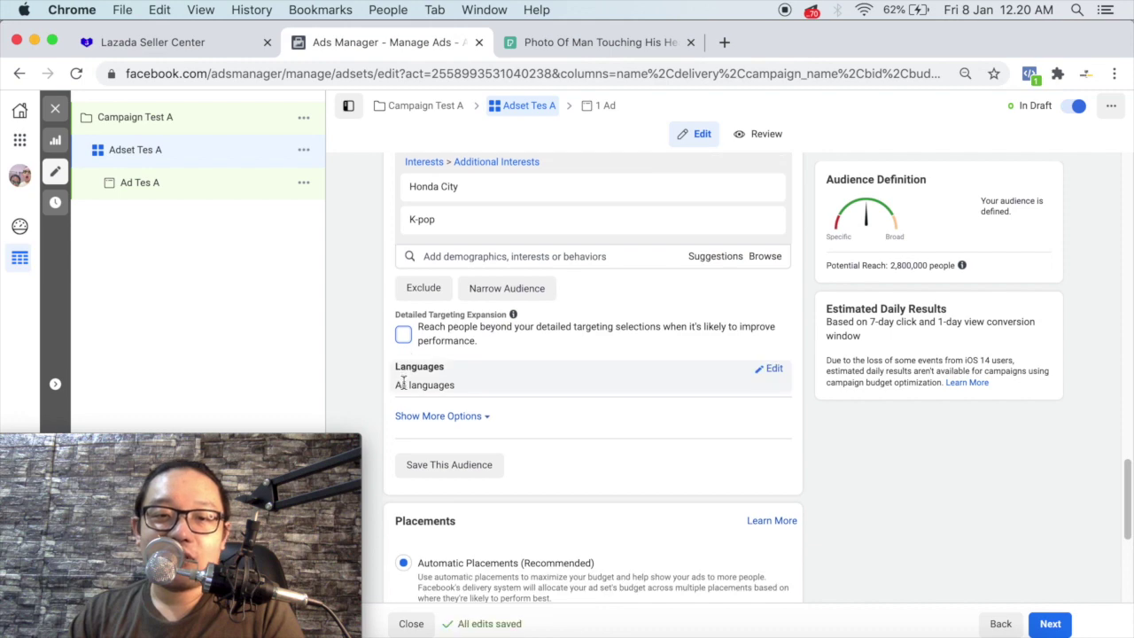
pyautogui.click(772, 370)
pyautogui.click(516, 388)
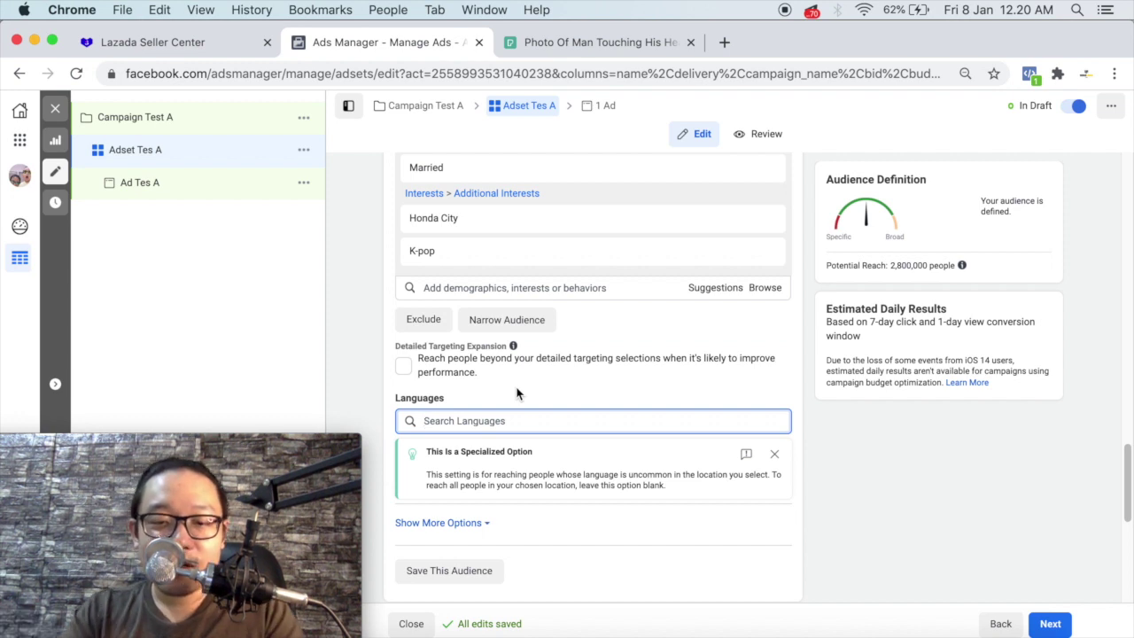
pyautogui.write('indon')
pyautogui.click(520, 445)
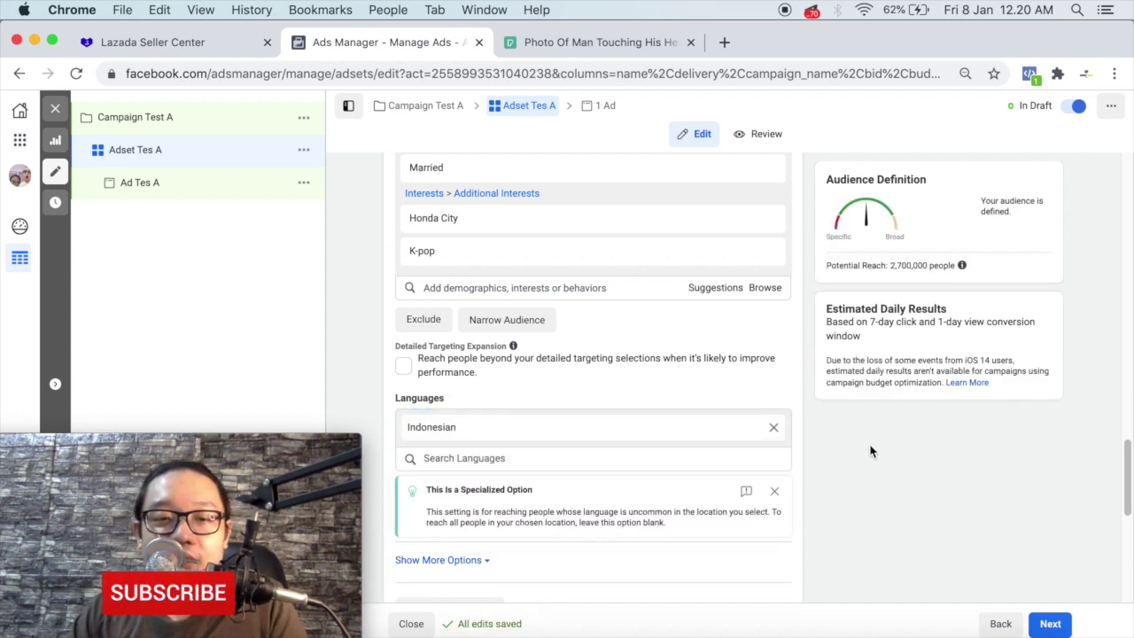
# Show the additional audience options and open the Connections setting's list of connection types
pyautogui.scroll(-2, 869, 447)
pyautogui.scroll(-1, 869, 446)
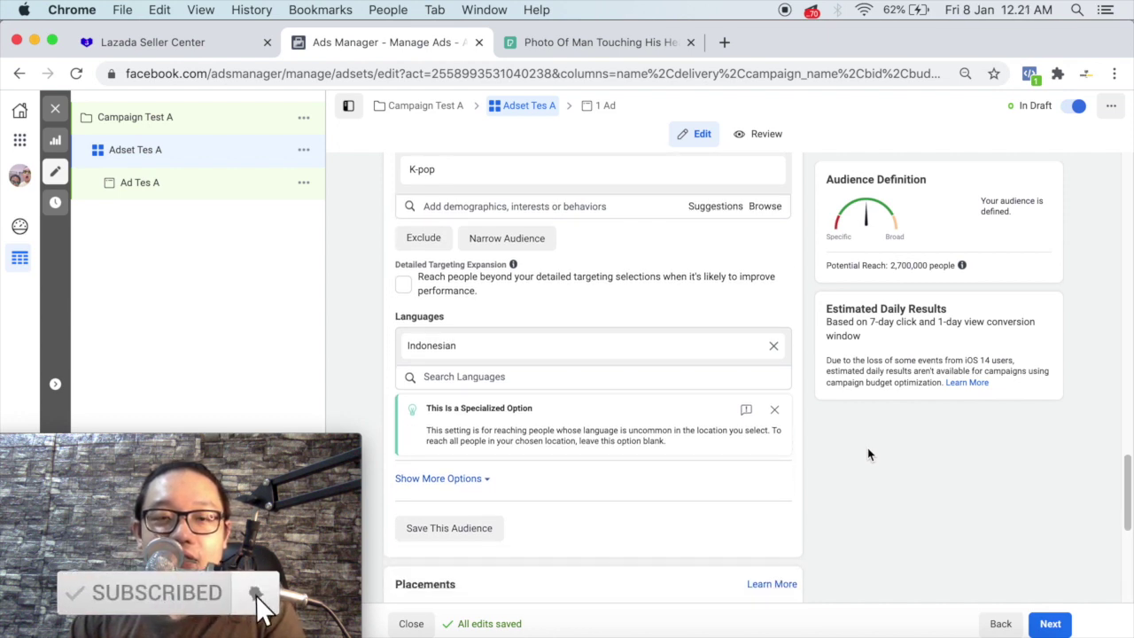
pyautogui.scroll(-2, 855, 447)
pyautogui.scroll(-1, 853, 449)
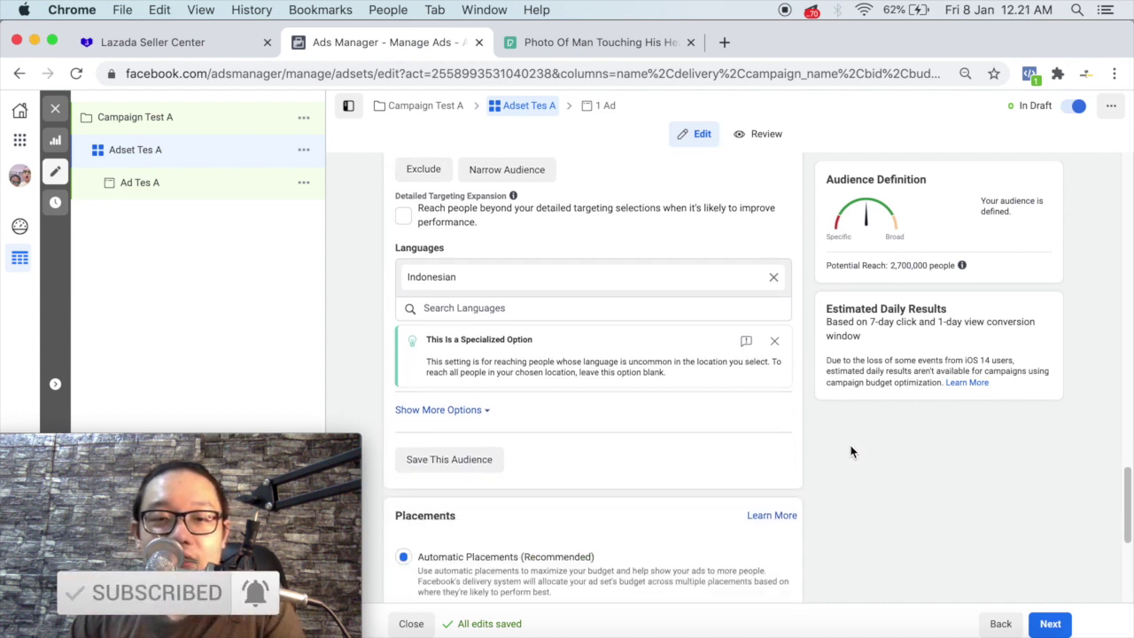
pyautogui.click(459, 410)
pyautogui.scroll(-2, 461, 416)
pyautogui.moveTo(461, 423)
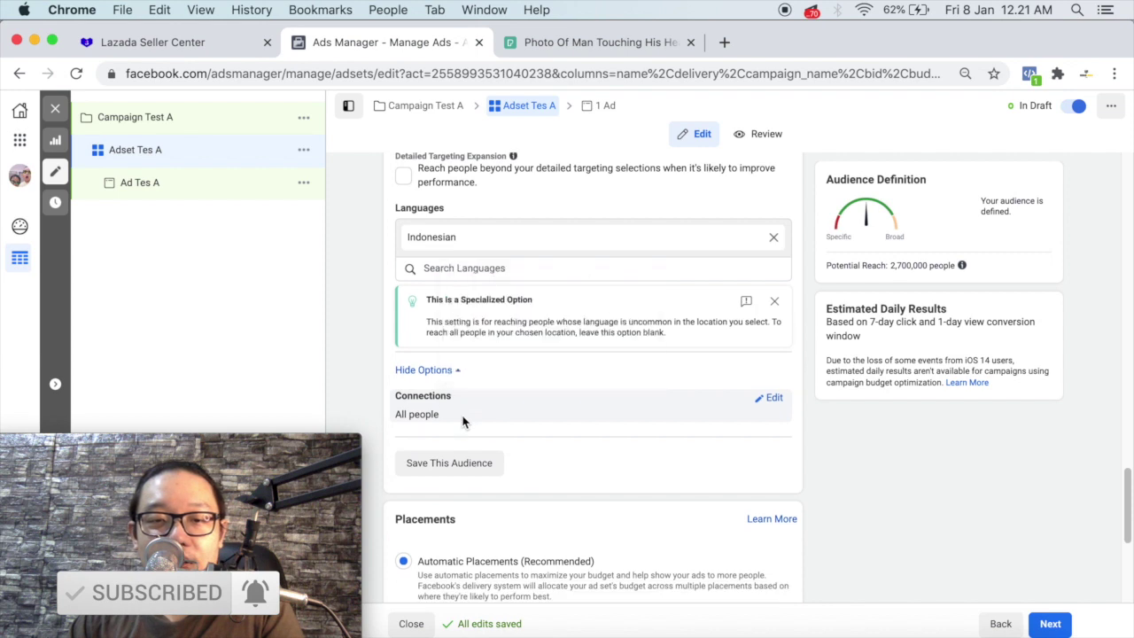
pyautogui.click(774, 400)
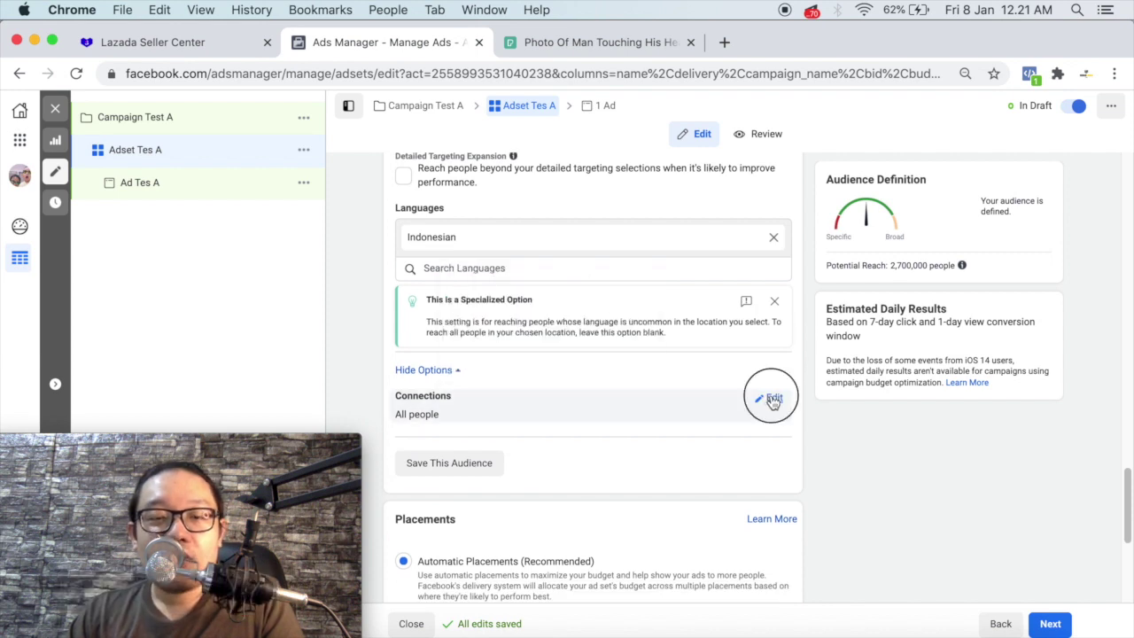
pyautogui.click(687, 417)
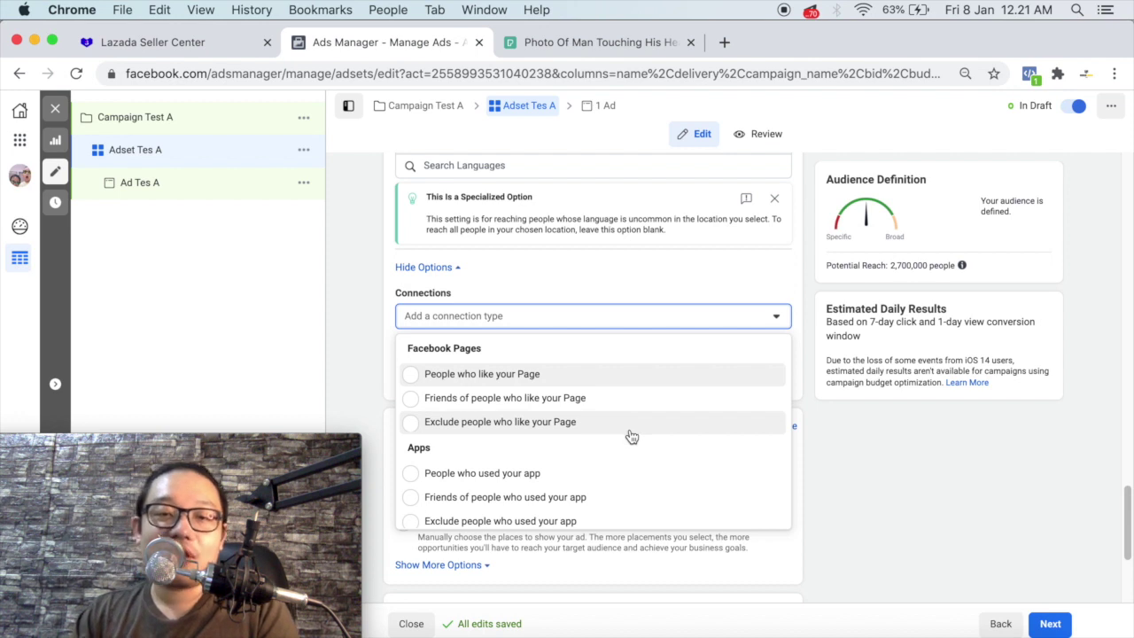
# Look through the available Page, app, event and advanced combination connection types, closing the list without a selection
pyautogui.scroll(-3, 630, 436)
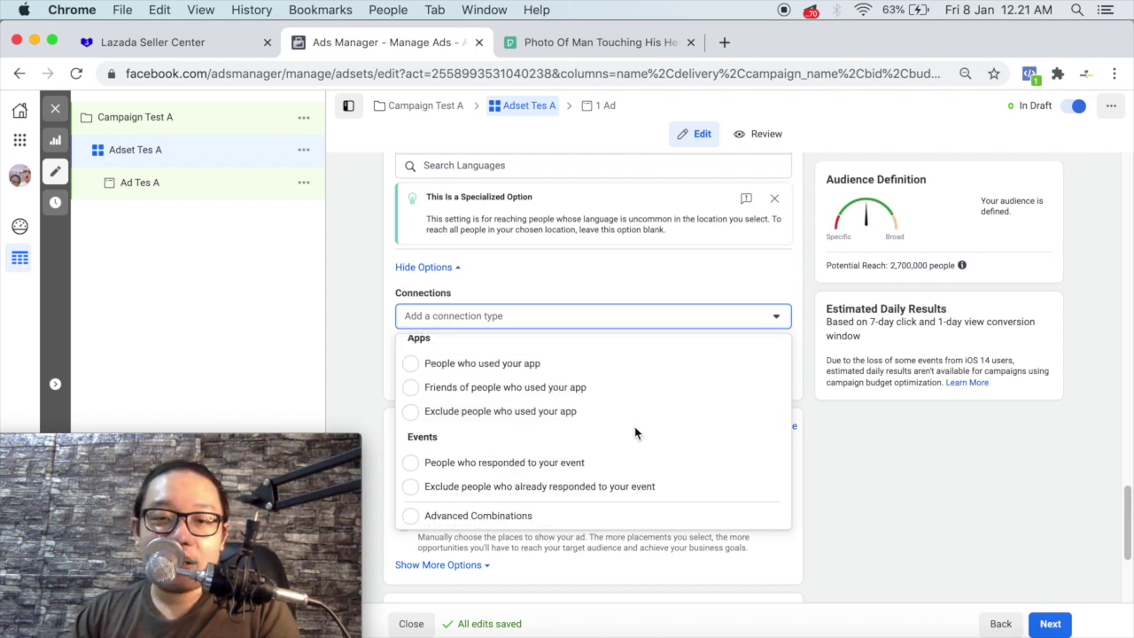
pyautogui.scroll(3, 538, 427)
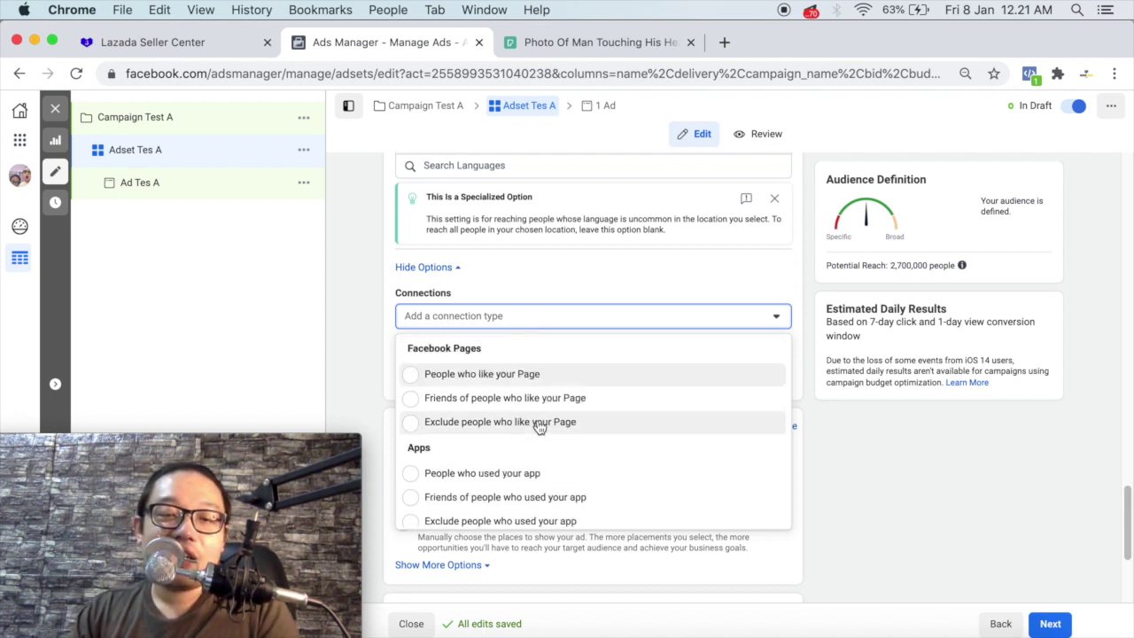
pyautogui.click(856, 443)
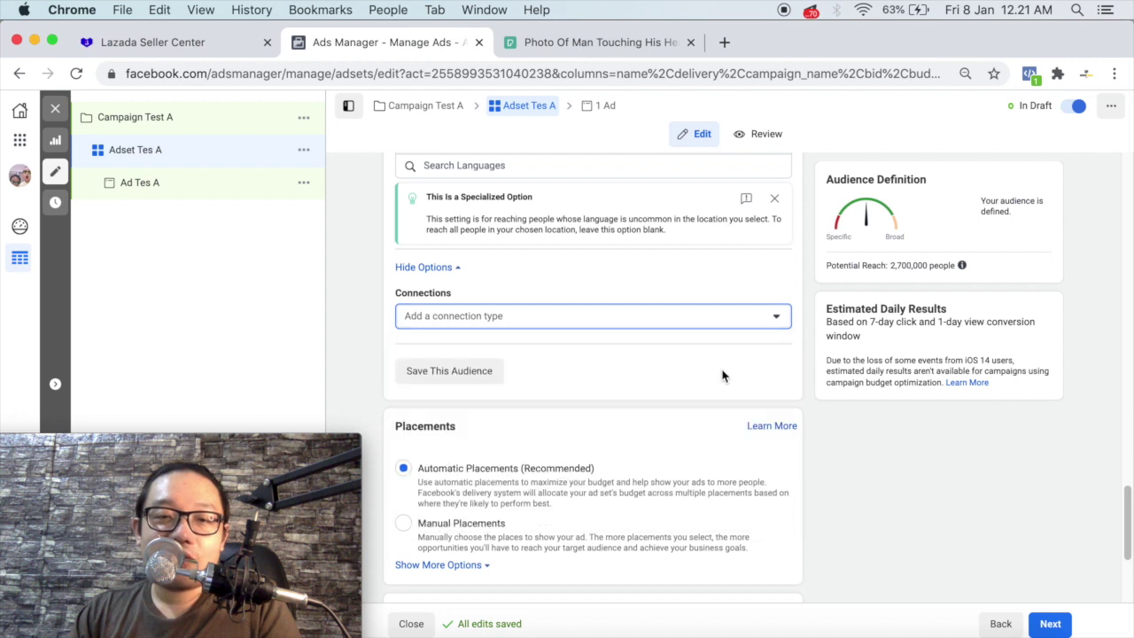
pyautogui.click(777, 316)
pyautogui.scroll(-3, 585, 398)
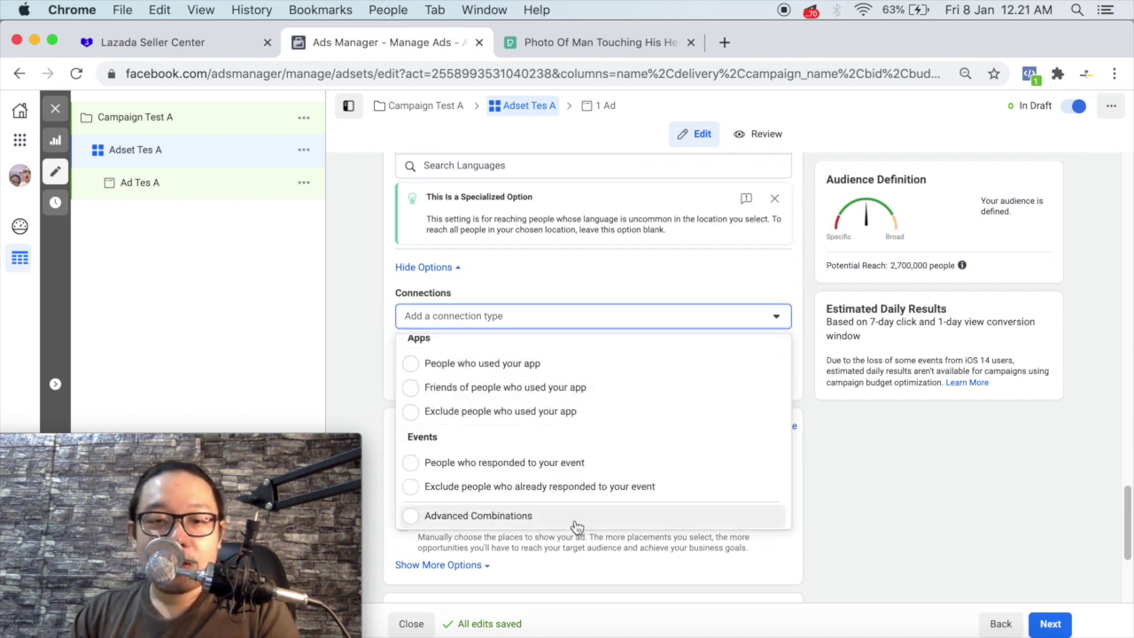
pyautogui.click(892, 481)
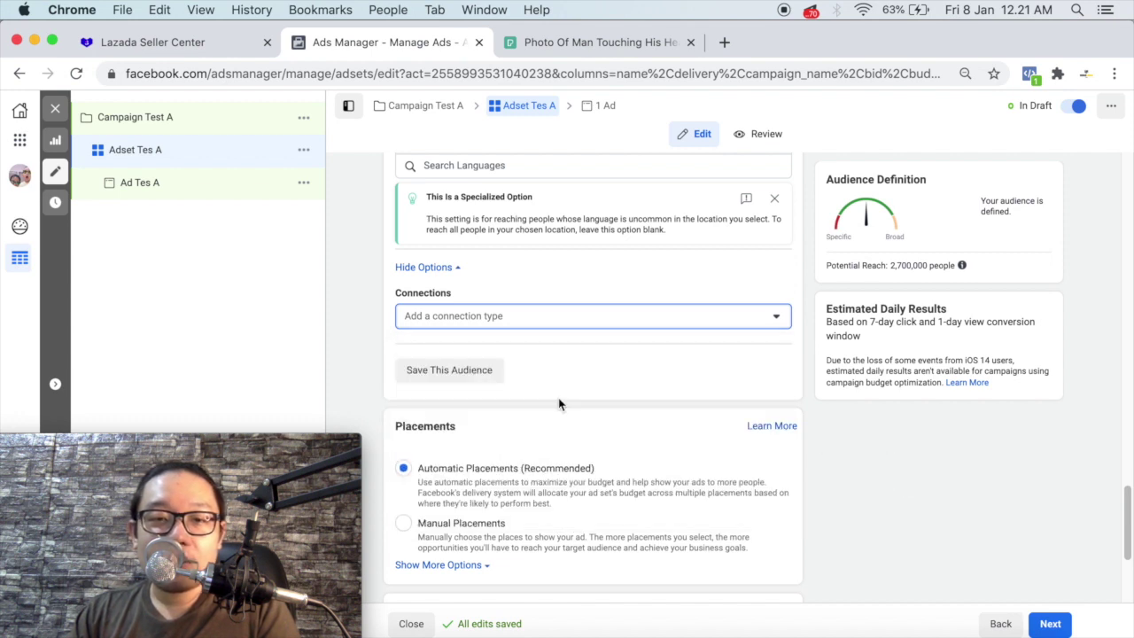
pyautogui.click(572, 378)
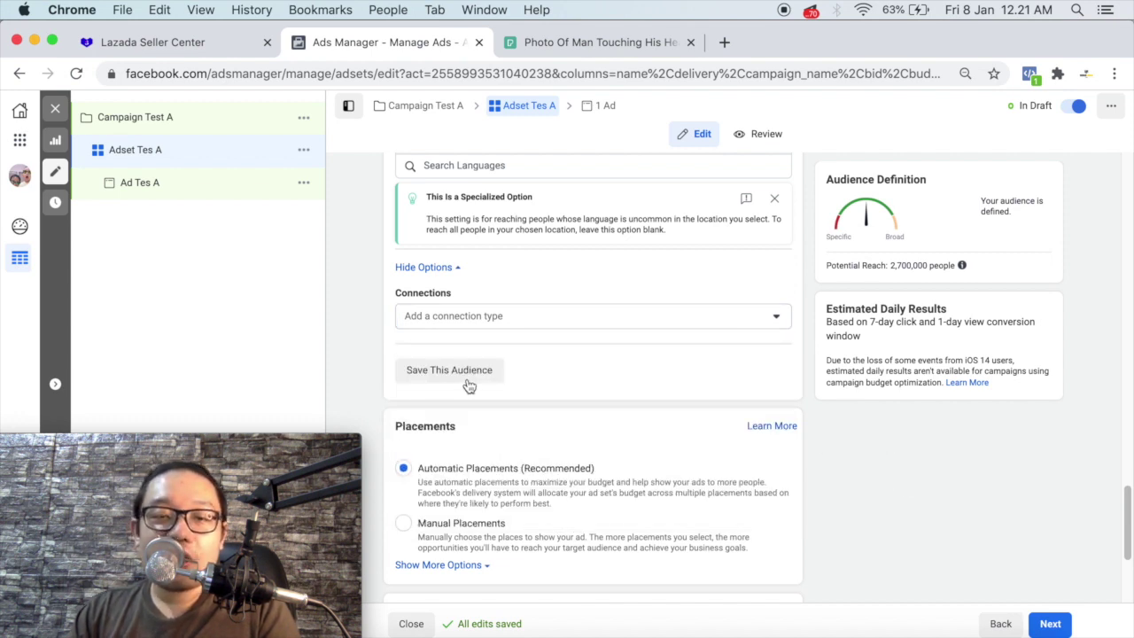
# Switch the ad set from Automatic Placements to Manual Placements
pyautogui.scroll(-4, 457, 385)
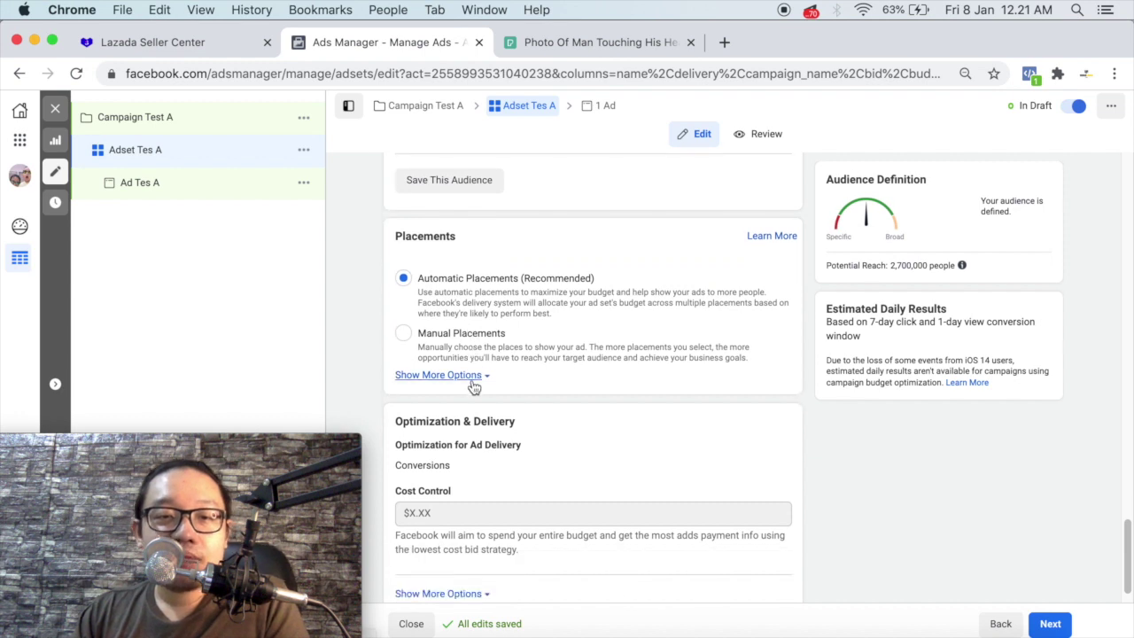
pyautogui.scroll(-1, 474, 388)
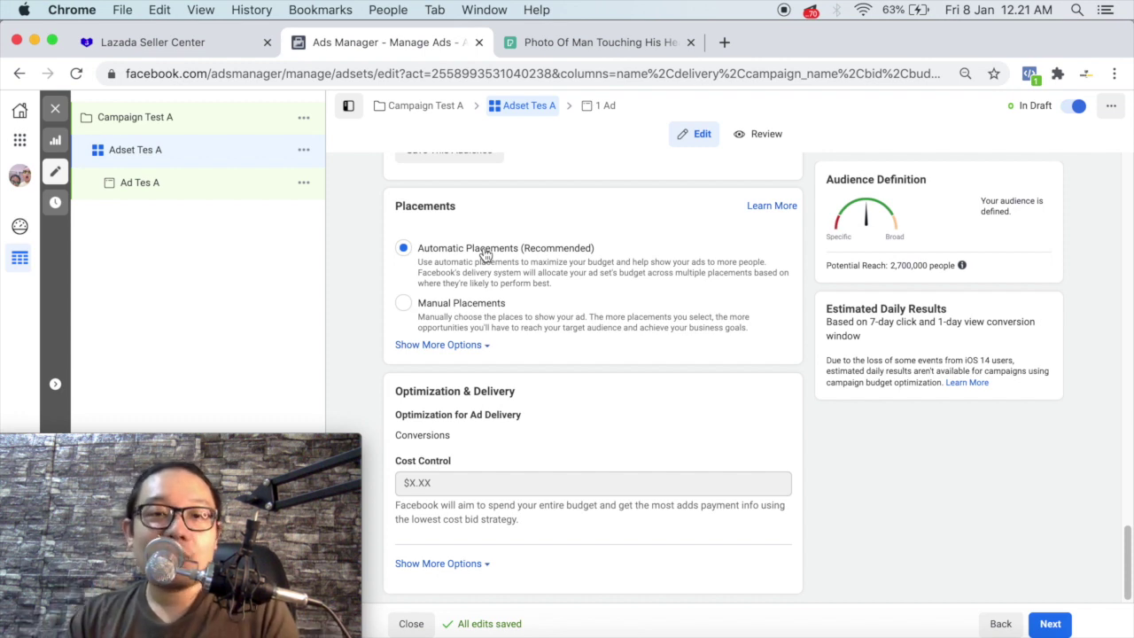
pyautogui.click(404, 304)
pyautogui.scroll(-2, 498, 376)
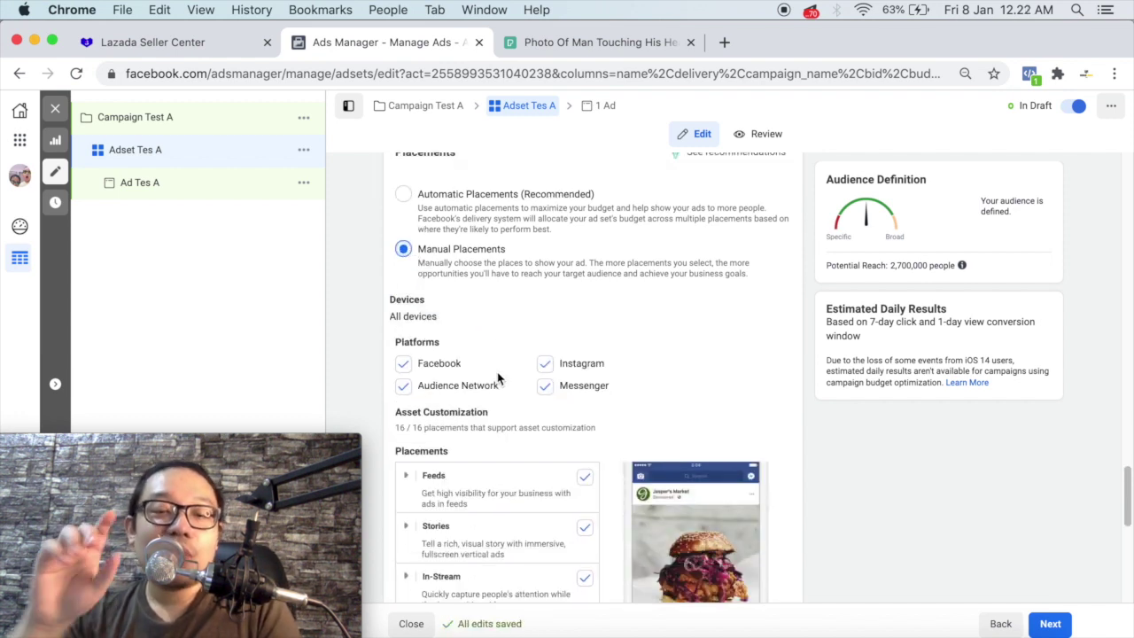
# Remove Audience Network, Messenger and Instagram from the ad set's placement platforms
pyautogui.scroll(-1, 481, 393)
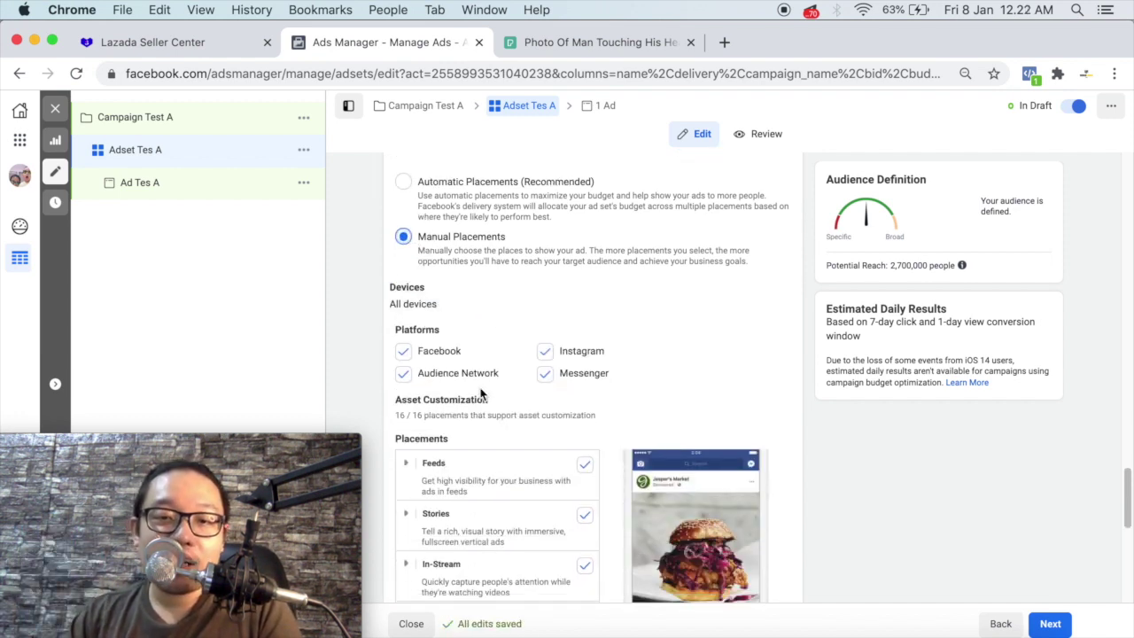
pyautogui.scroll(-2, 489, 399)
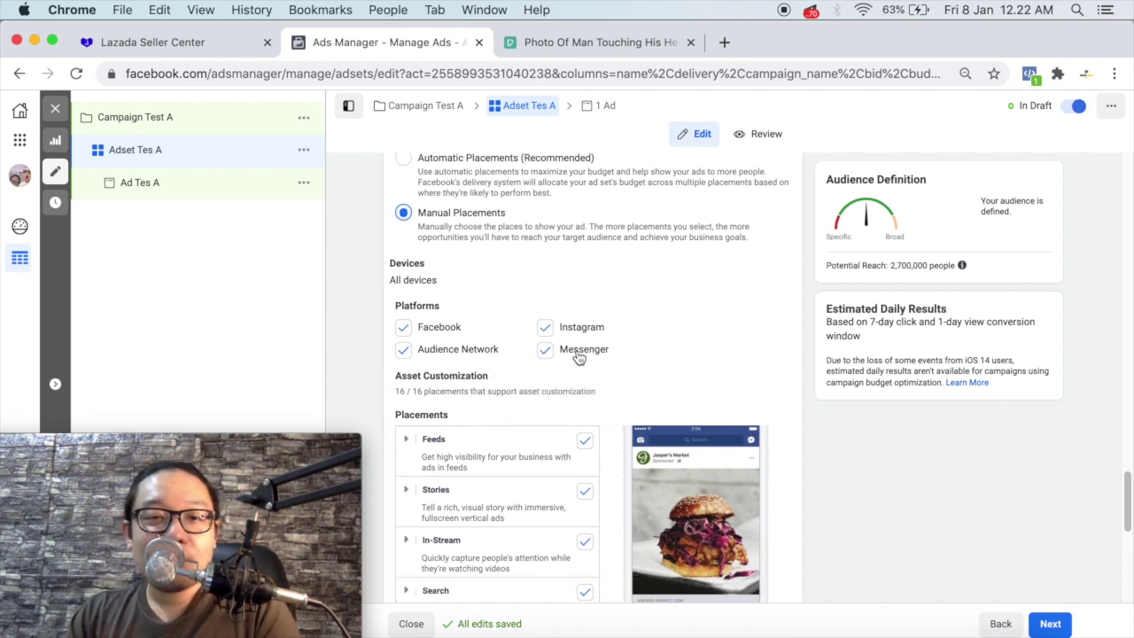
pyautogui.scroll(-1, 578, 356)
pyautogui.scroll(-8, 574, 348)
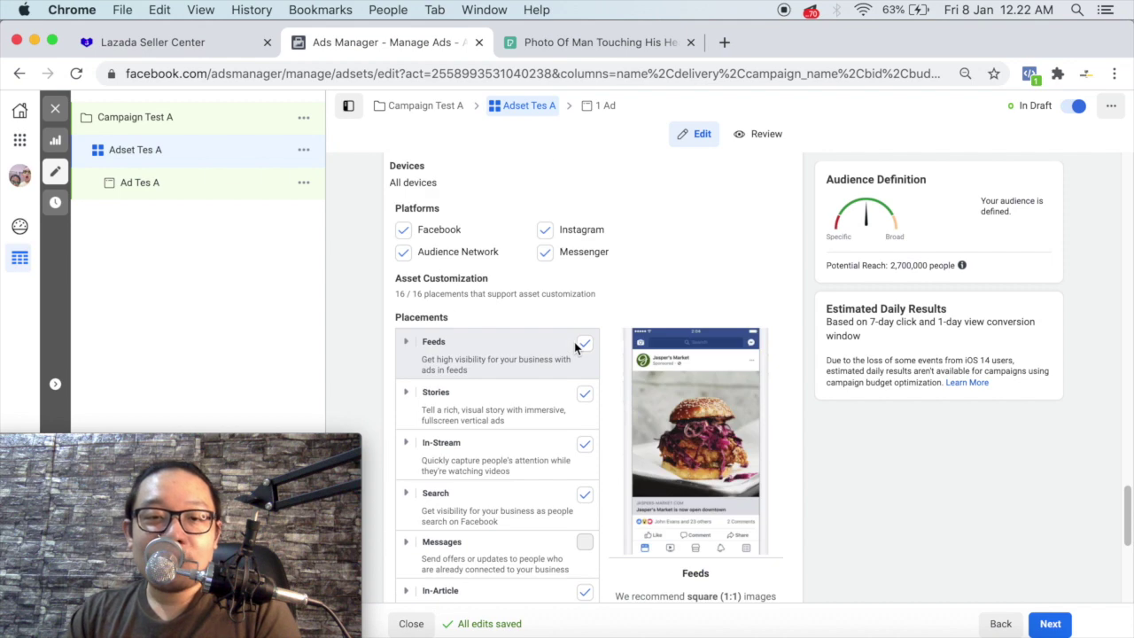
pyautogui.scroll(4, 574, 345)
pyautogui.scroll(4, 574, 348)
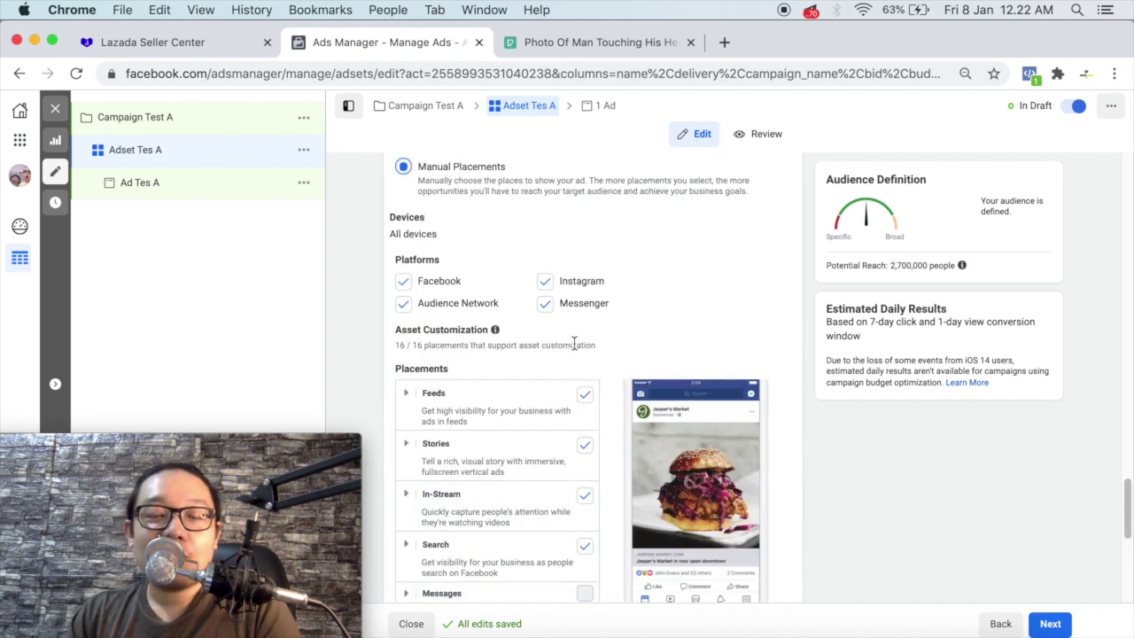
pyautogui.click(404, 306)
pyautogui.click(549, 306)
pyautogui.click(545, 281)
# Expand the Feeds placement group and review which individual feed placements are selected
pyautogui.scroll(-2, 667, 336)
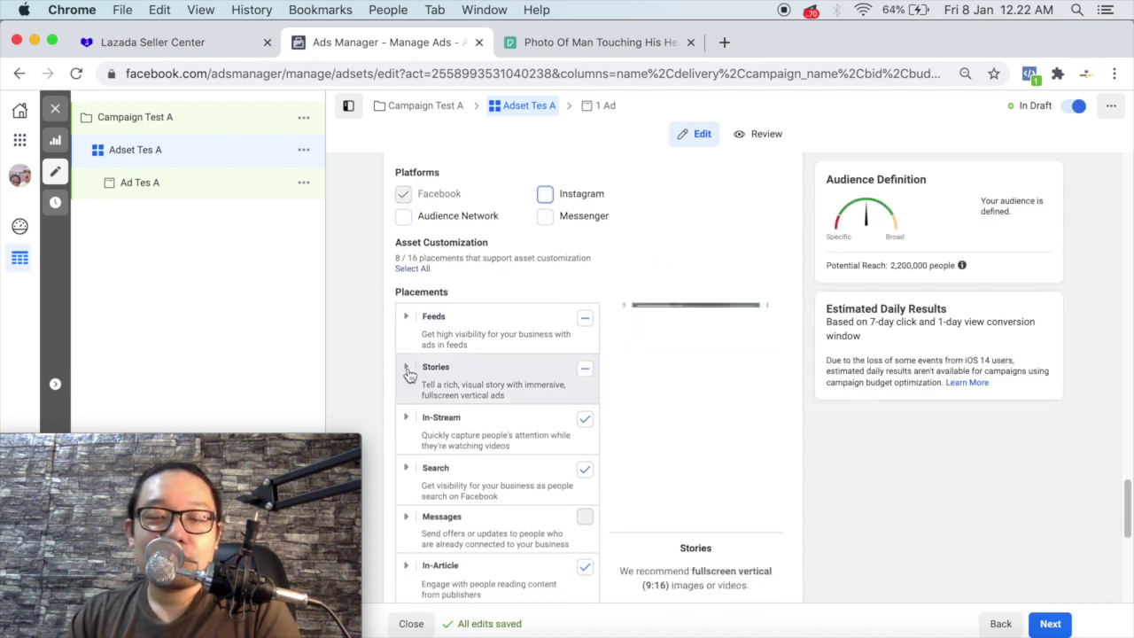
pyautogui.click(406, 316)
pyautogui.scroll(-1, 413, 332)
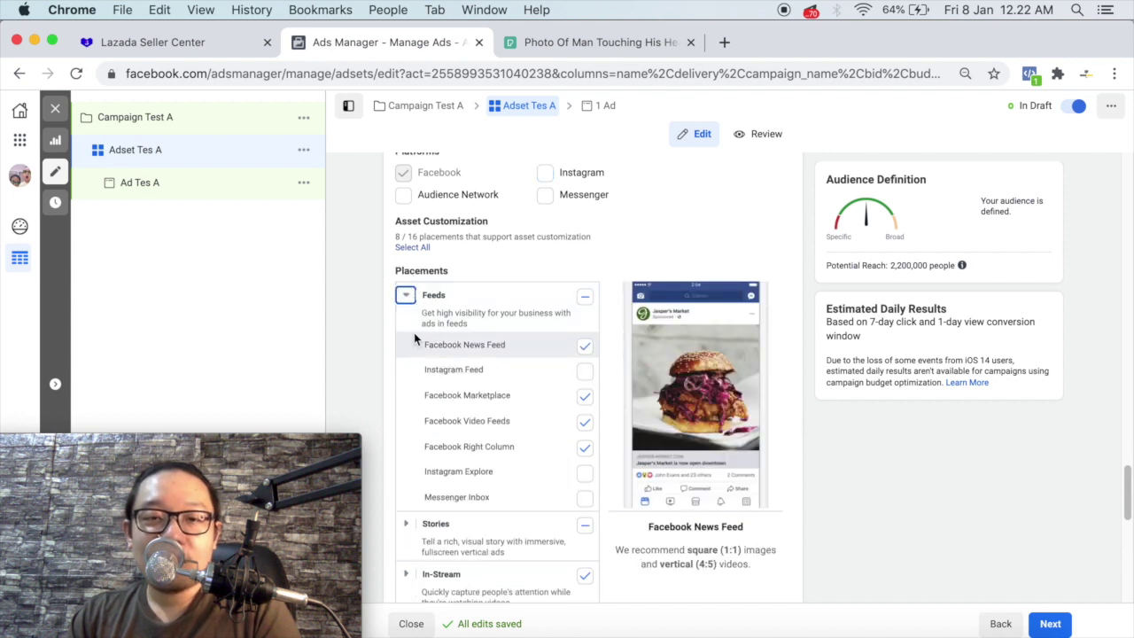
pyautogui.scroll(-1, 414, 337)
pyautogui.click(406, 275)
pyautogui.click(406, 273)
pyautogui.click(406, 272)
pyautogui.click(406, 273)
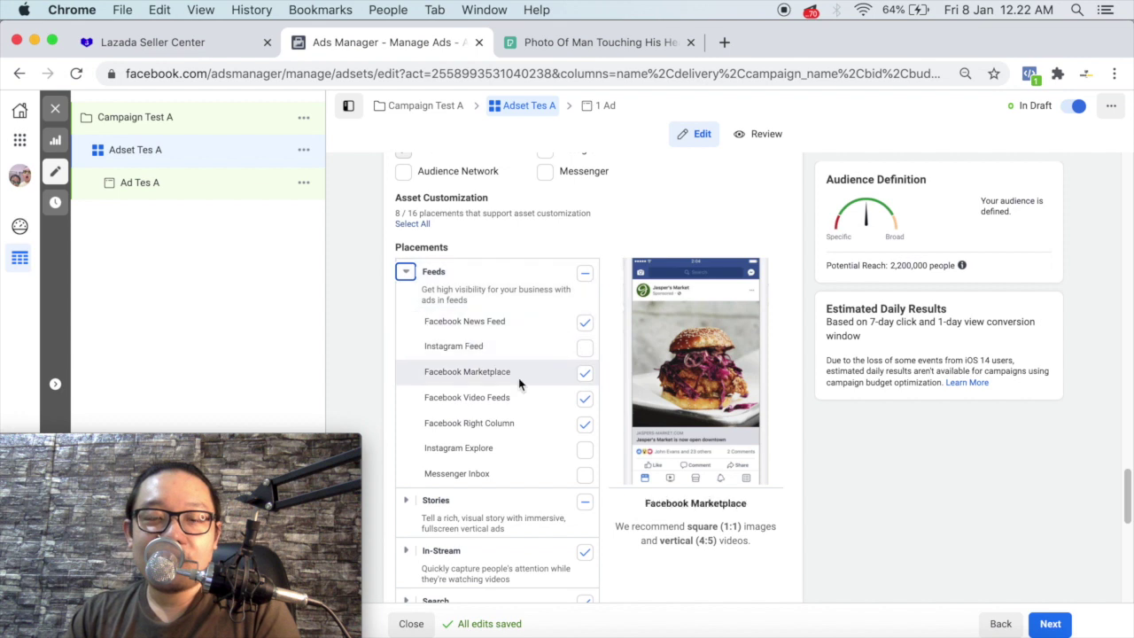
pyautogui.scroll(-1, 541, 372)
pyautogui.scroll(-1, 531, 443)
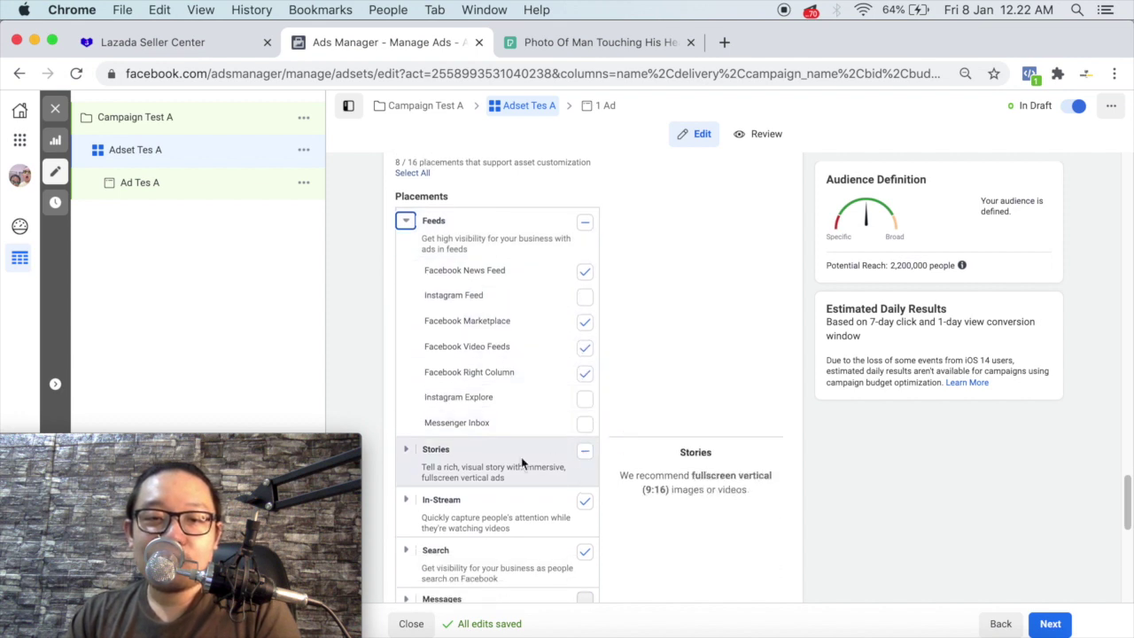
# Expand the Stories and In-Stream placement groups to examine their individual placements
pyautogui.click(412, 452)
pyautogui.scroll(-5, 486, 464)
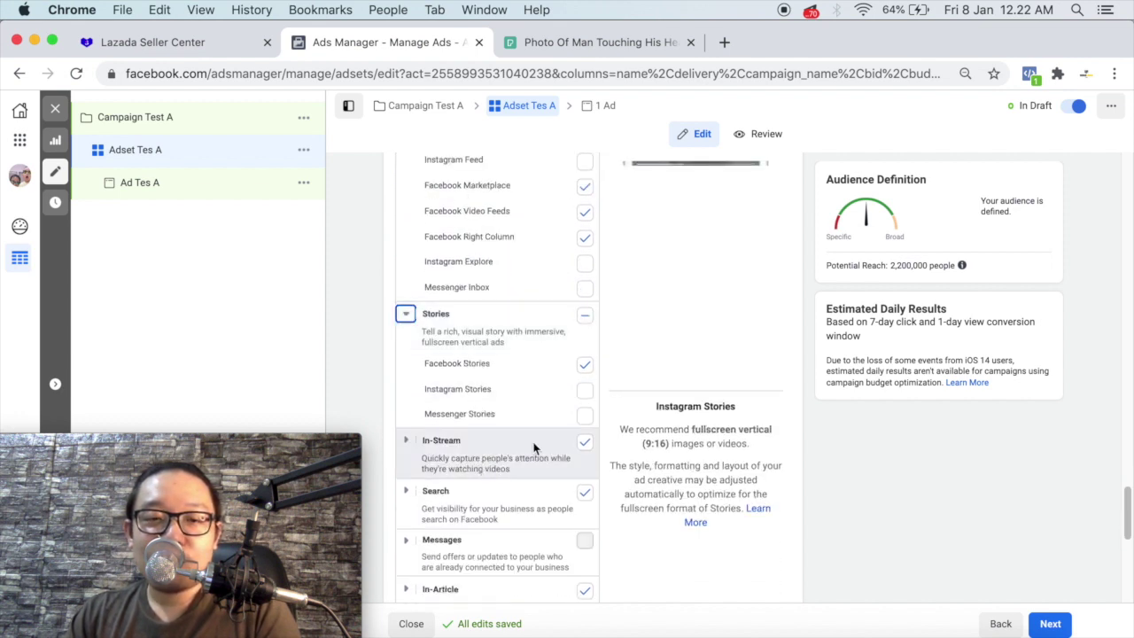
pyautogui.click(580, 365)
pyautogui.scroll(-1, 463, 431)
pyautogui.click(406, 419)
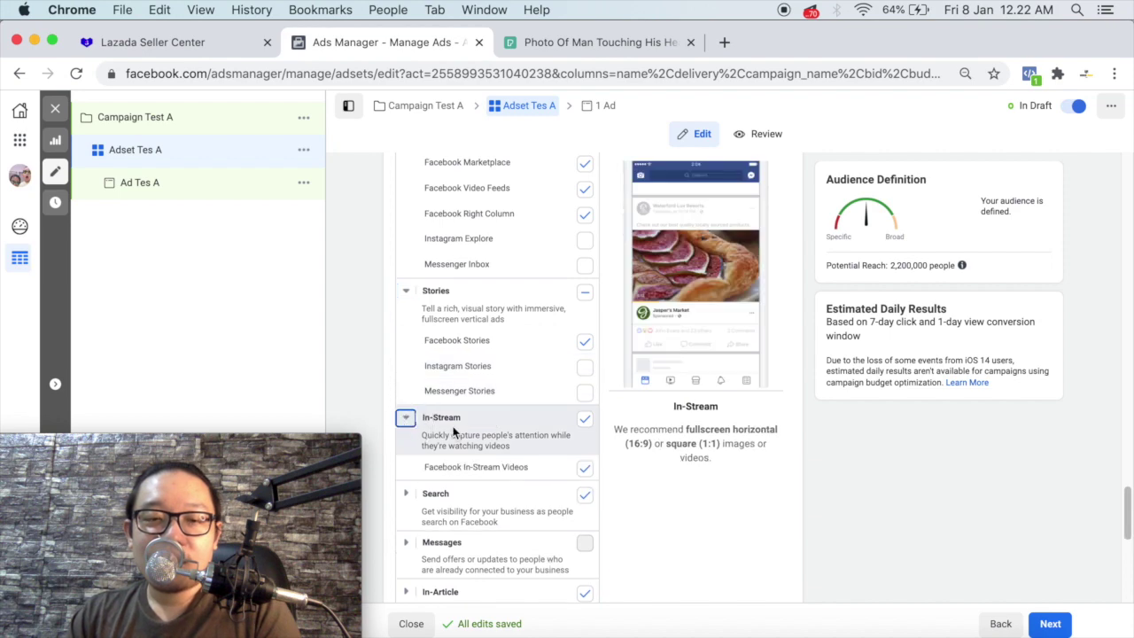
pyautogui.scroll(-3, 454, 427)
pyautogui.scroll(-1, 496, 385)
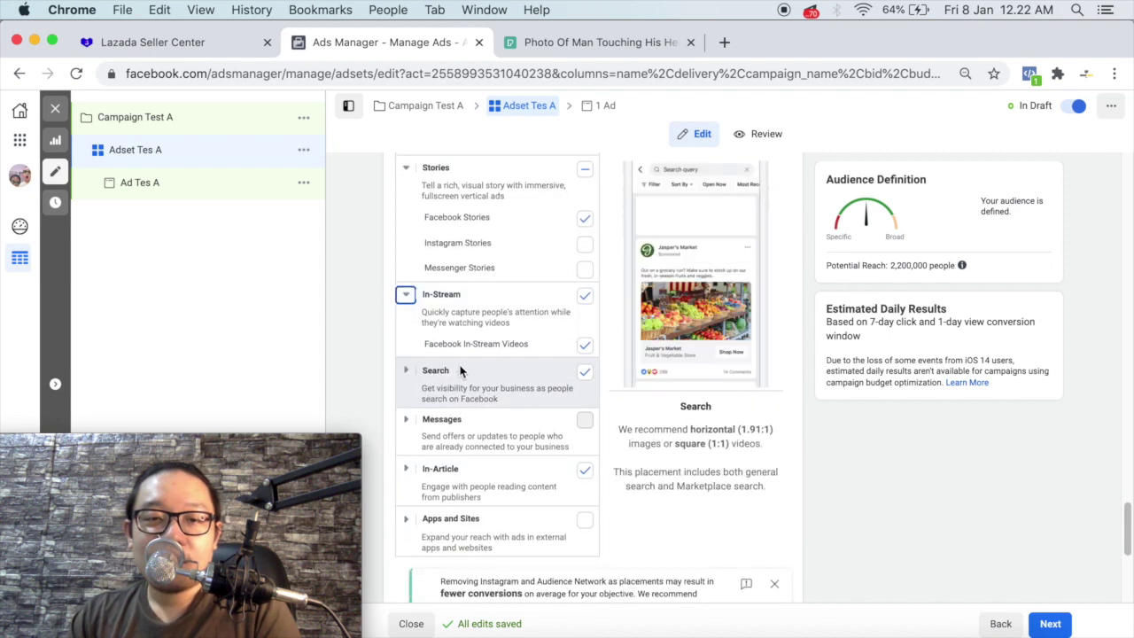
# Expand the Search, Messages, In-Article, and Apps and Sites groups to examine their individual placements
pyautogui.click(405, 372)
pyautogui.scroll(-3, 409, 376)
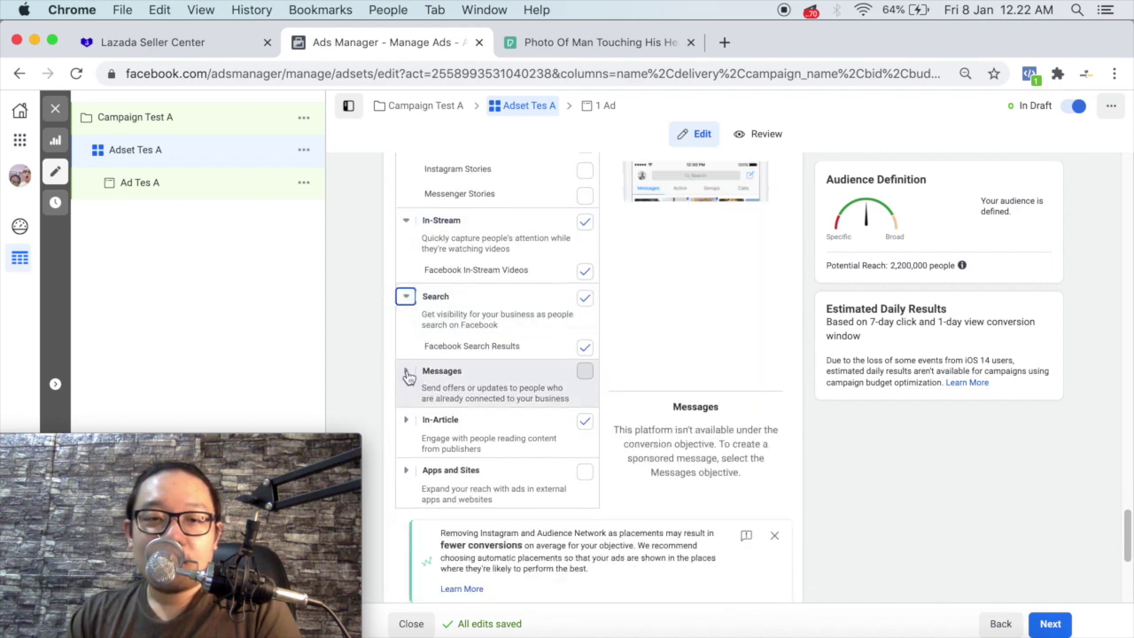
pyautogui.click(407, 373)
pyautogui.scroll(-1, 405, 350)
pyautogui.click(406, 415)
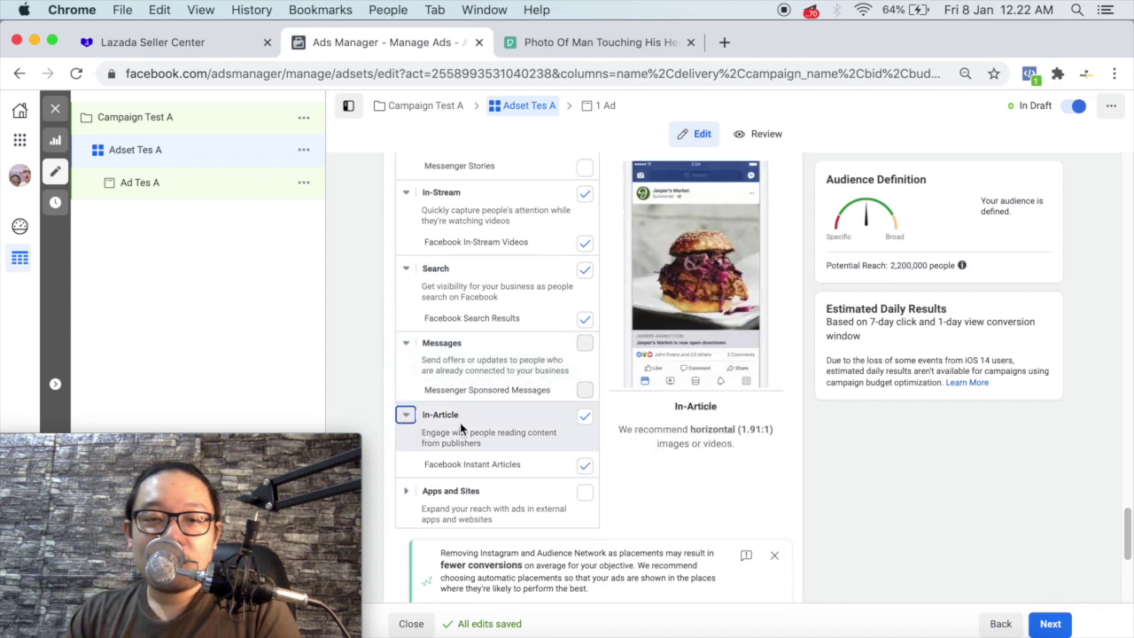
pyautogui.scroll(-1, 442, 460)
pyautogui.click(406, 479)
pyautogui.scroll(-3, 470, 471)
# Add Instagram back to the ad set's placement platforms alongside Facebook
pyautogui.scroll(10, 469, 472)
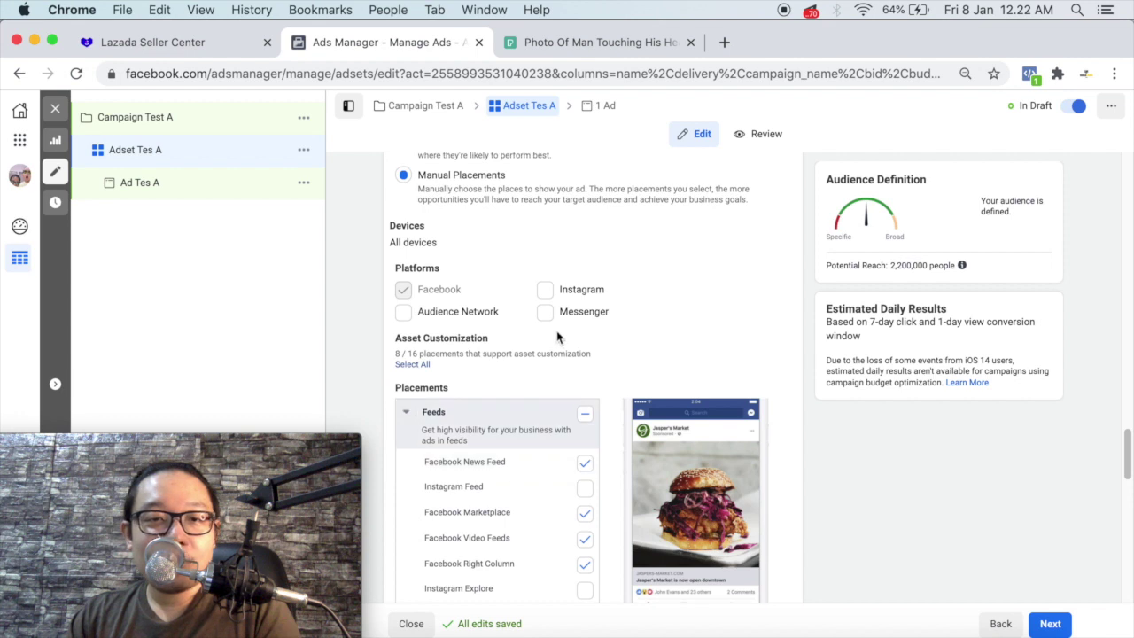
pyautogui.click(545, 290)
pyautogui.scroll(-2, 556, 357)
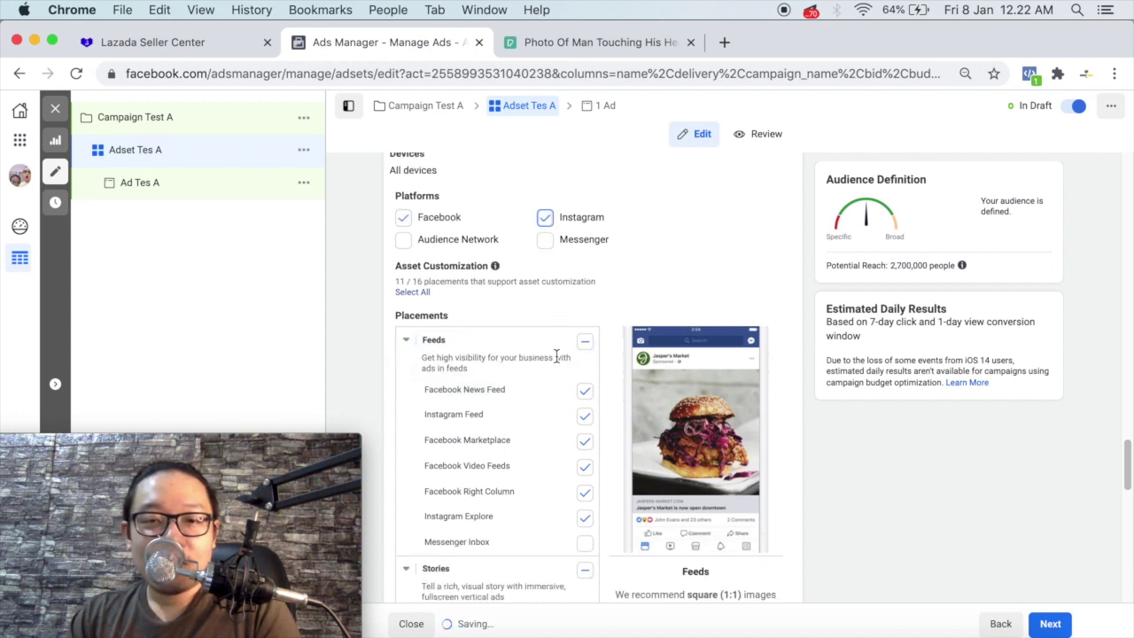
# Review the individual placements selected in every group from Feeds through Apps and Sites
pyautogui.scroll(-1, 577, 428)
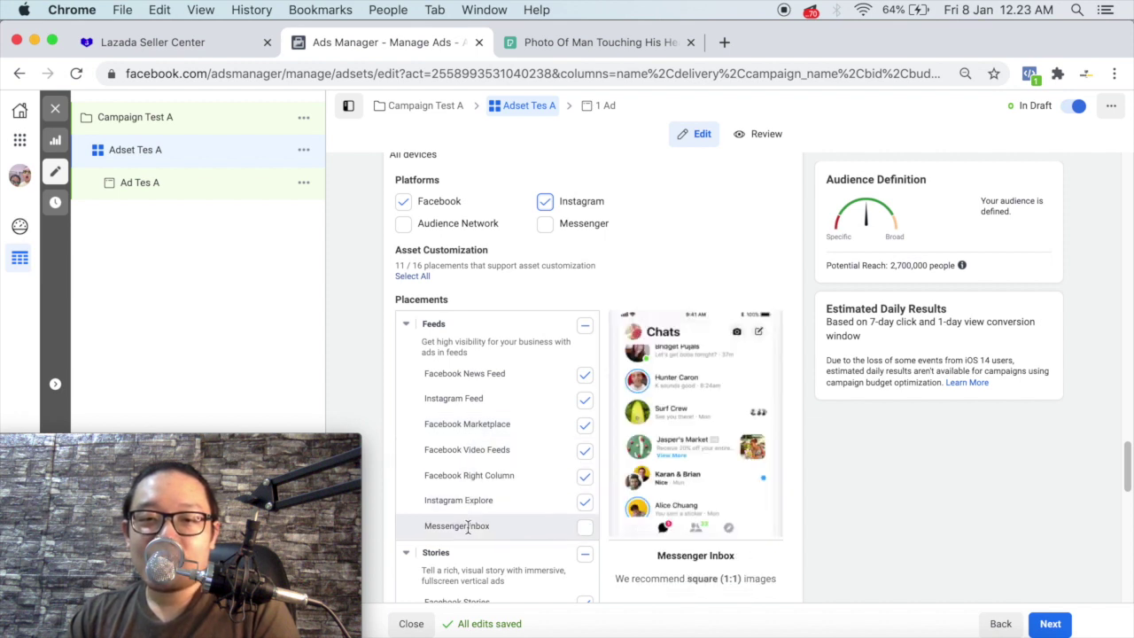
pyautogui.scroll(-4, 572, 505)
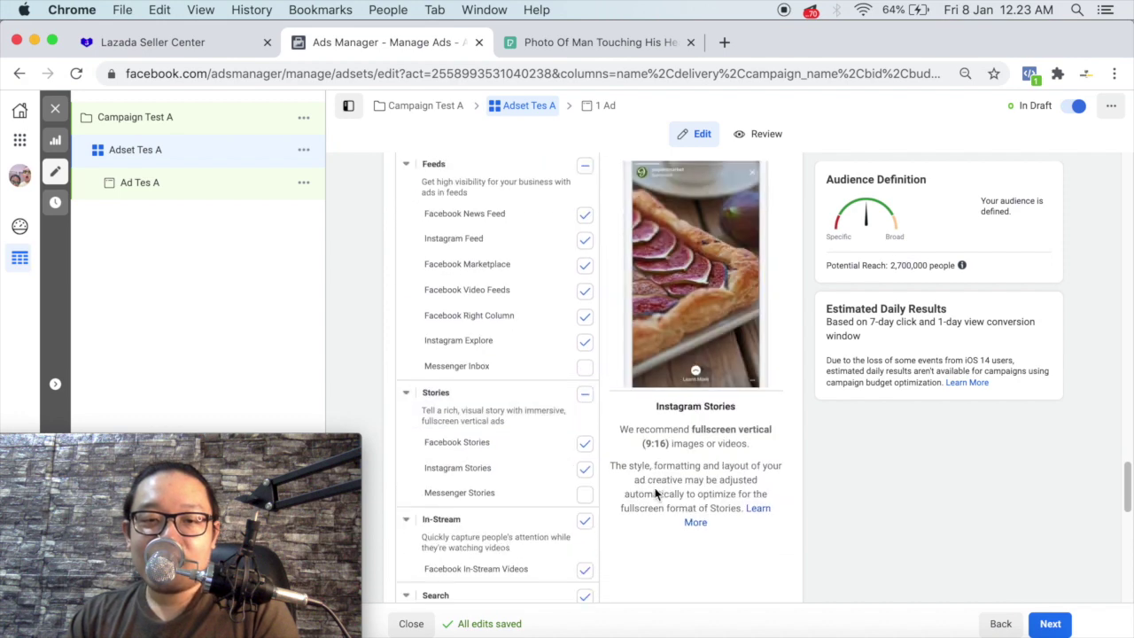
pyautogui.scroll(-2, 506, 436)
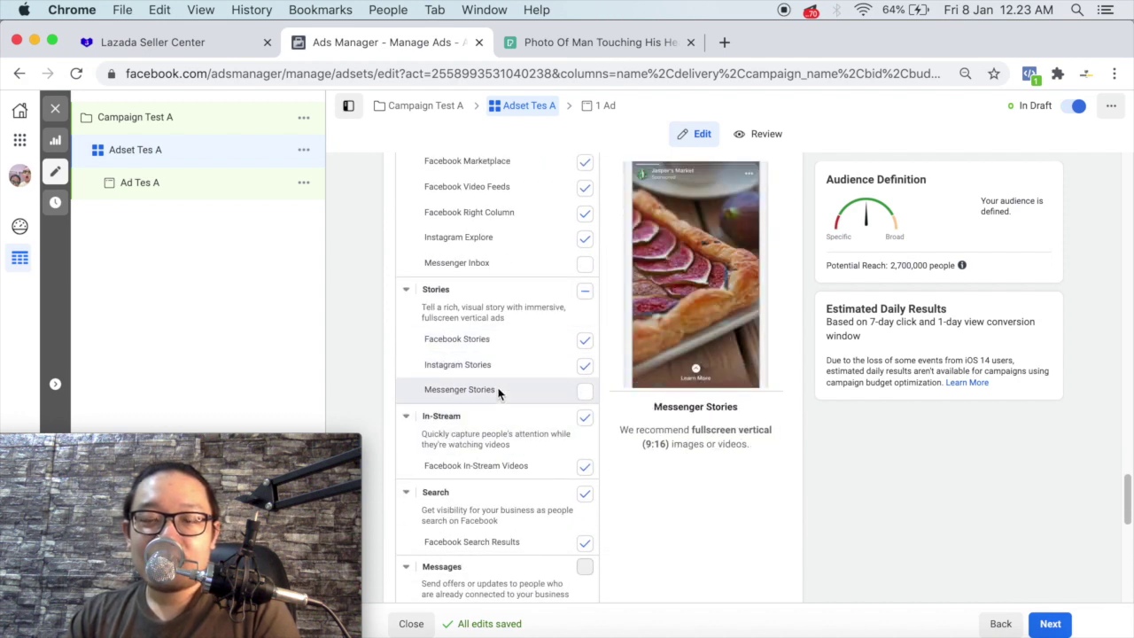
pyautogui.scroll(-3, 506, 362)
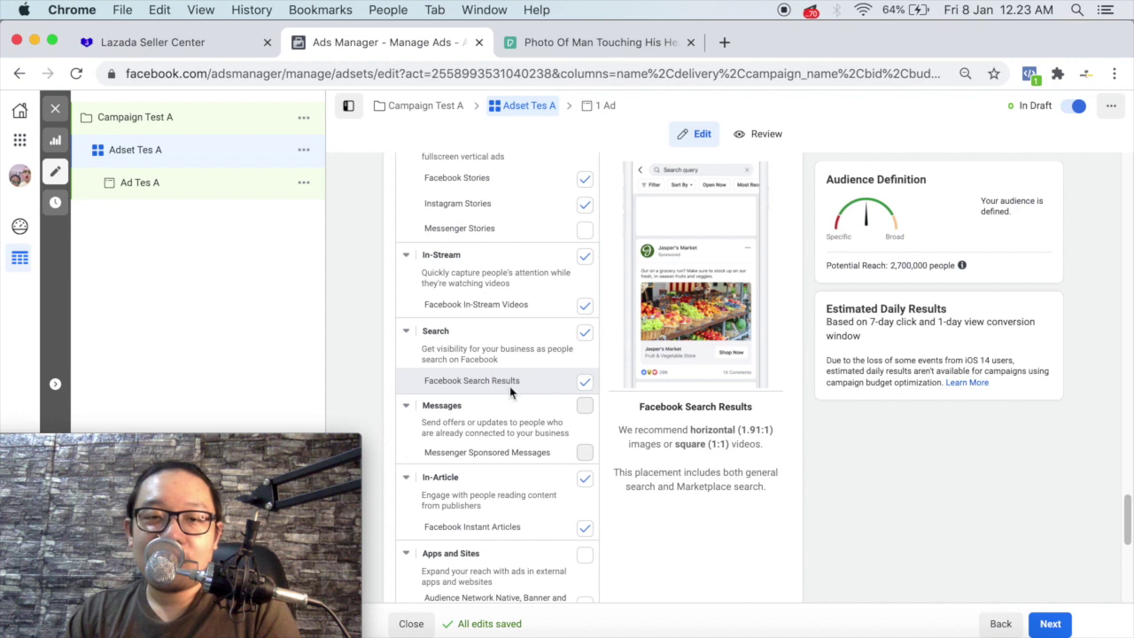
pyautogui.scroll(-1, 507, 390)
pyautogui.scroll(-3, 497, 399)
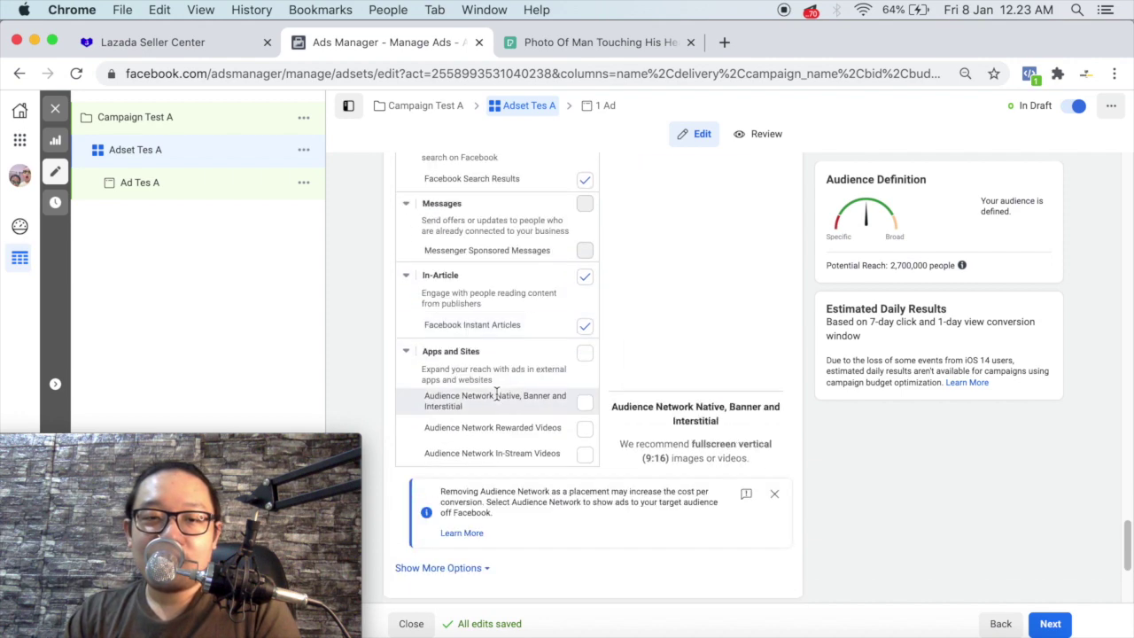
pyautogui.scroll(5, 496, 400)
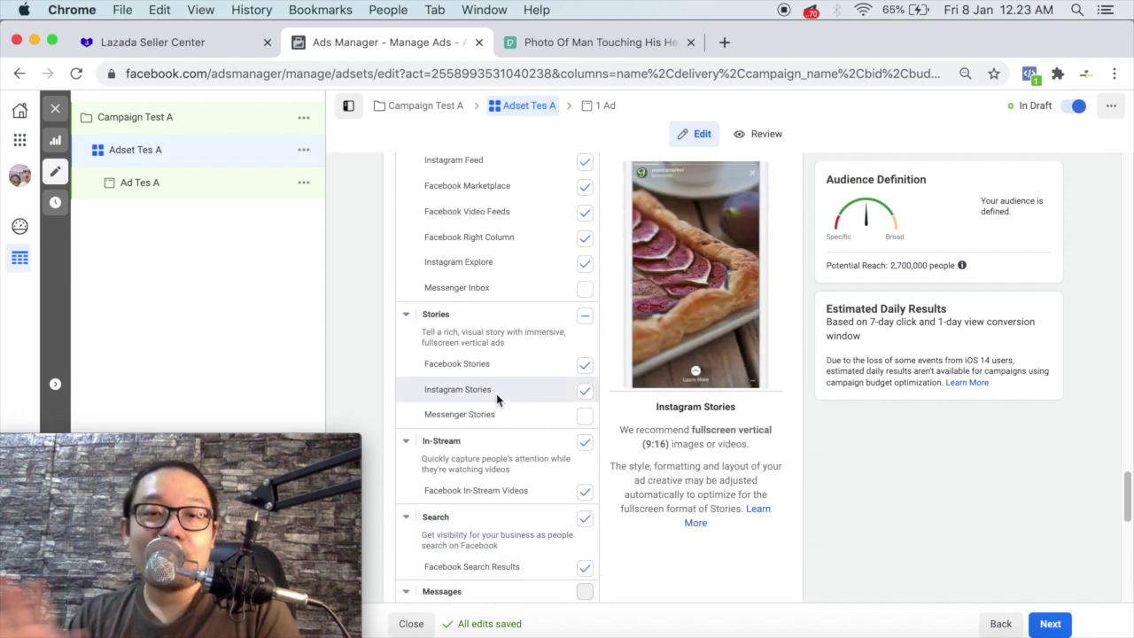
# Add Audience Network to the ad set's placement platforms and check its placements under Apps and Sites
pyautogui.scroll(5, 496, 394)
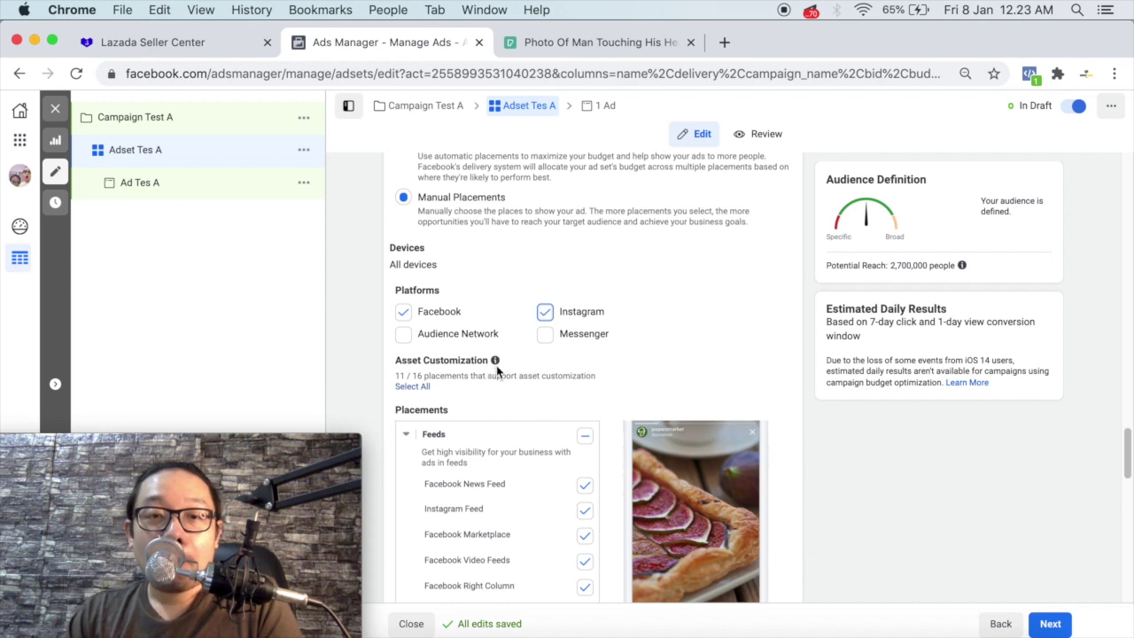
pyautogui.click(406, 337)
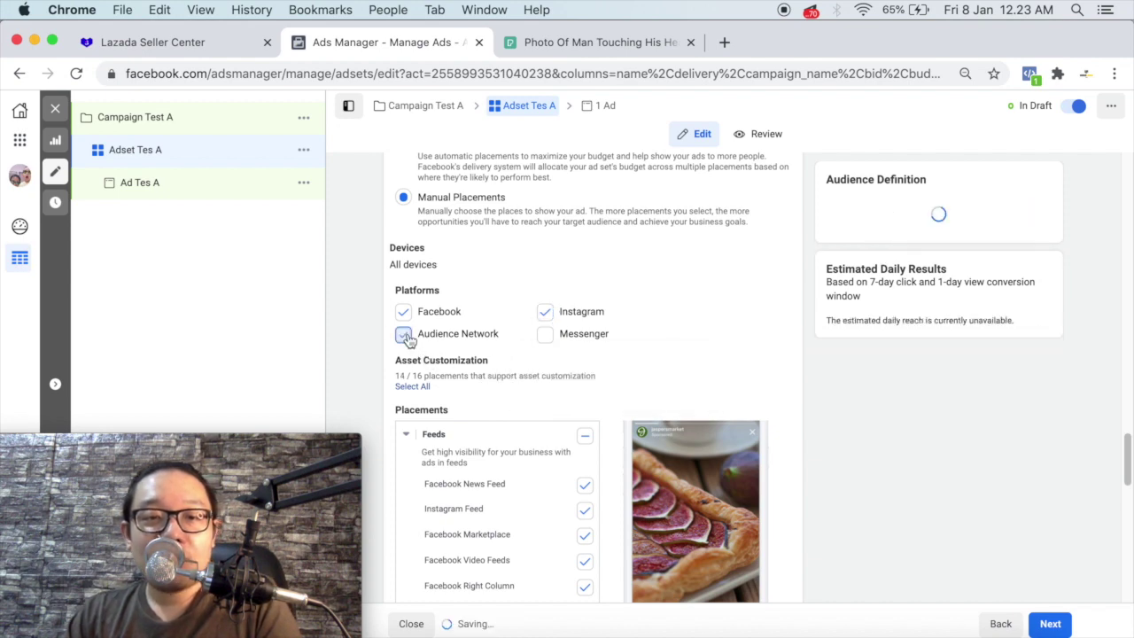
pyautogui.scroll(-8, 554, 390)
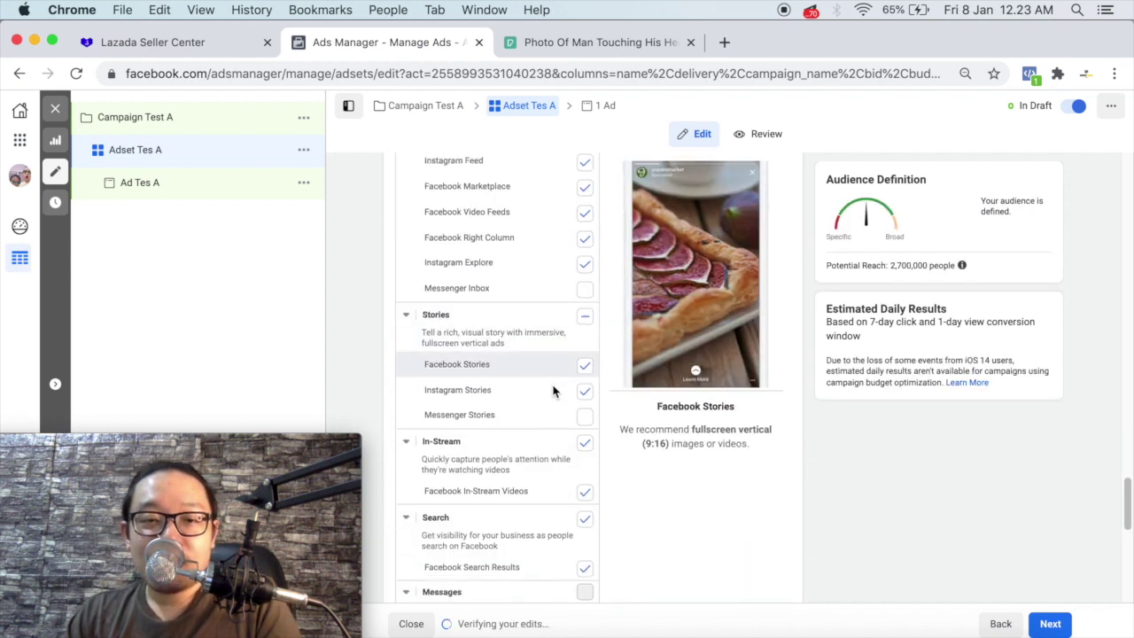
pyautogui.scroll(-3, 553, 390)
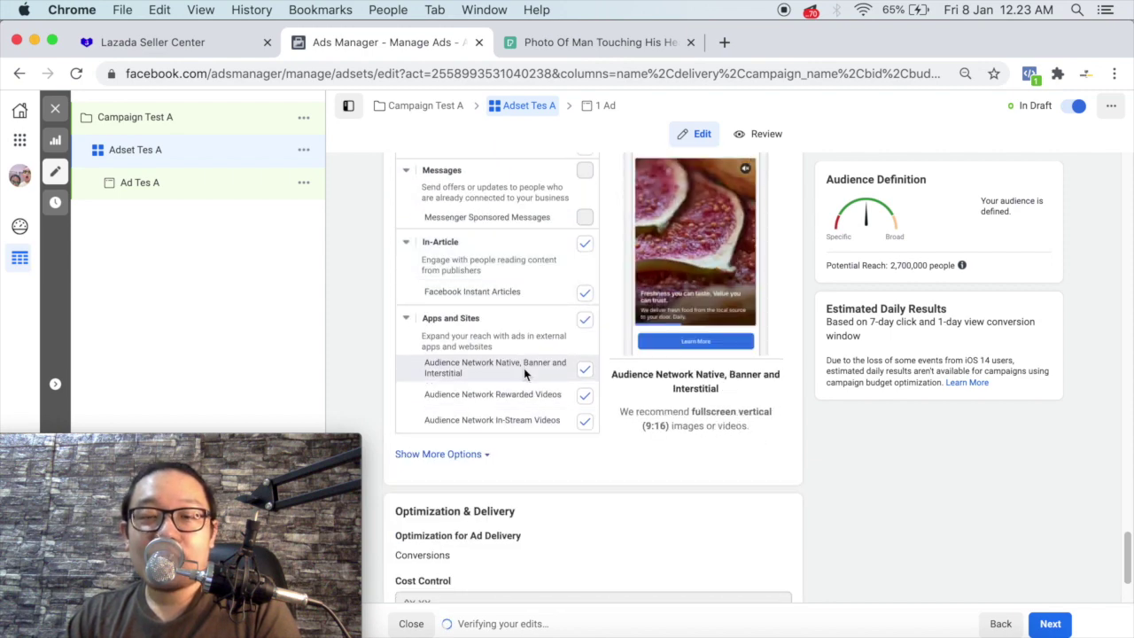
pyautogui.scroll(3, 527, 381)
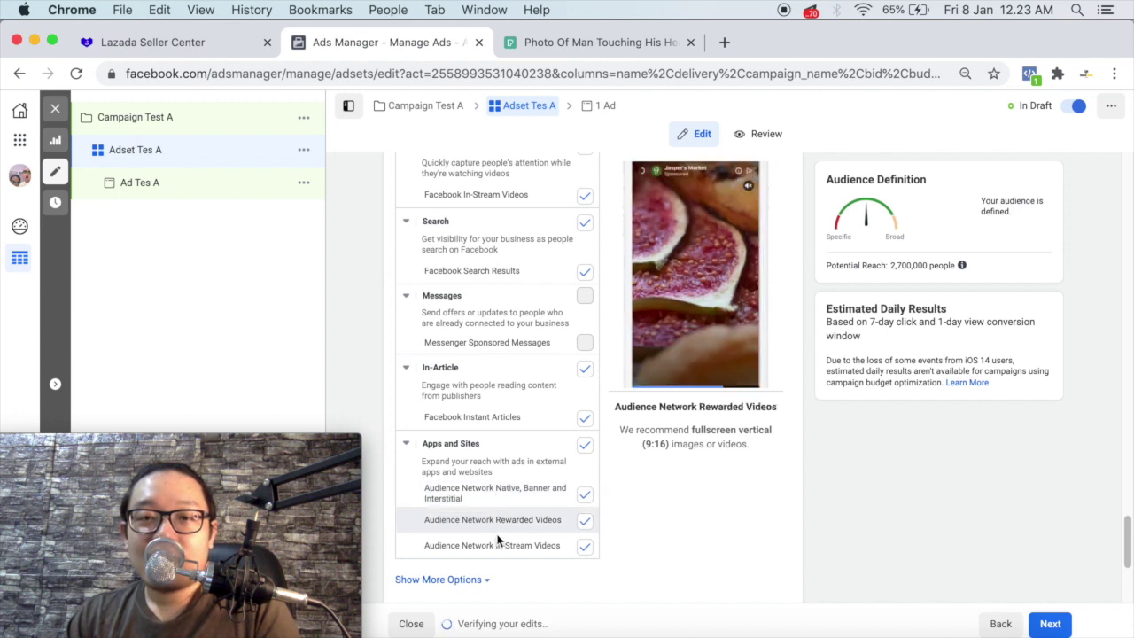
# Add Messenger to the ad set's placement platforms alongside Facebook, Instagram and Audience Network
pyautogui.scroll(10, 646, 498)
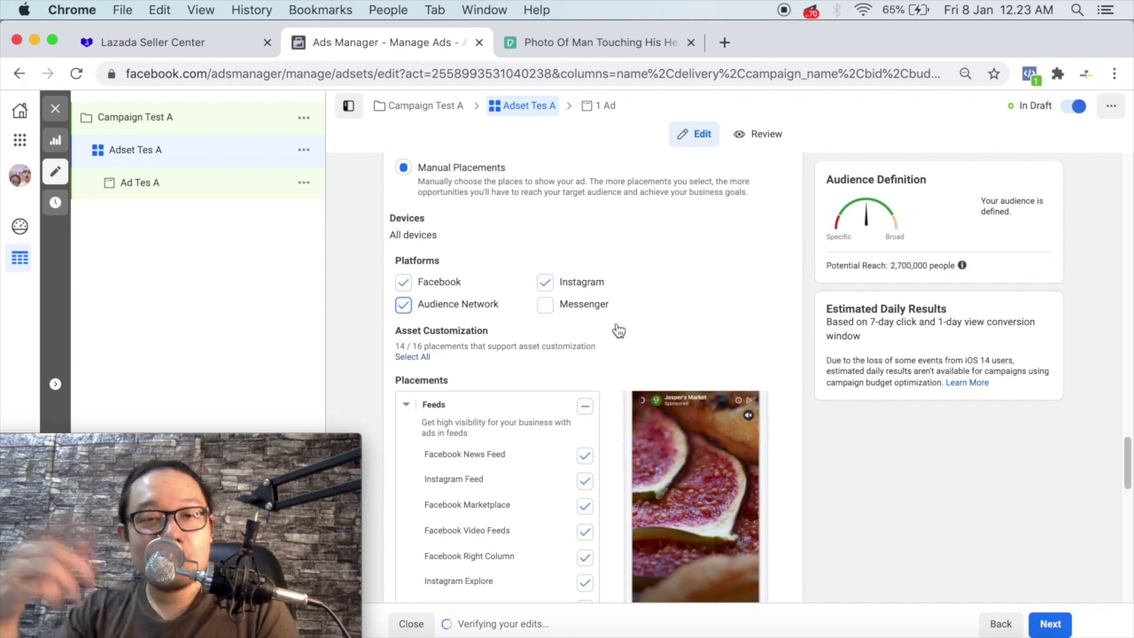
pyautogui.click(545, 304)
pyautogui.scroll(3, 543, 311)
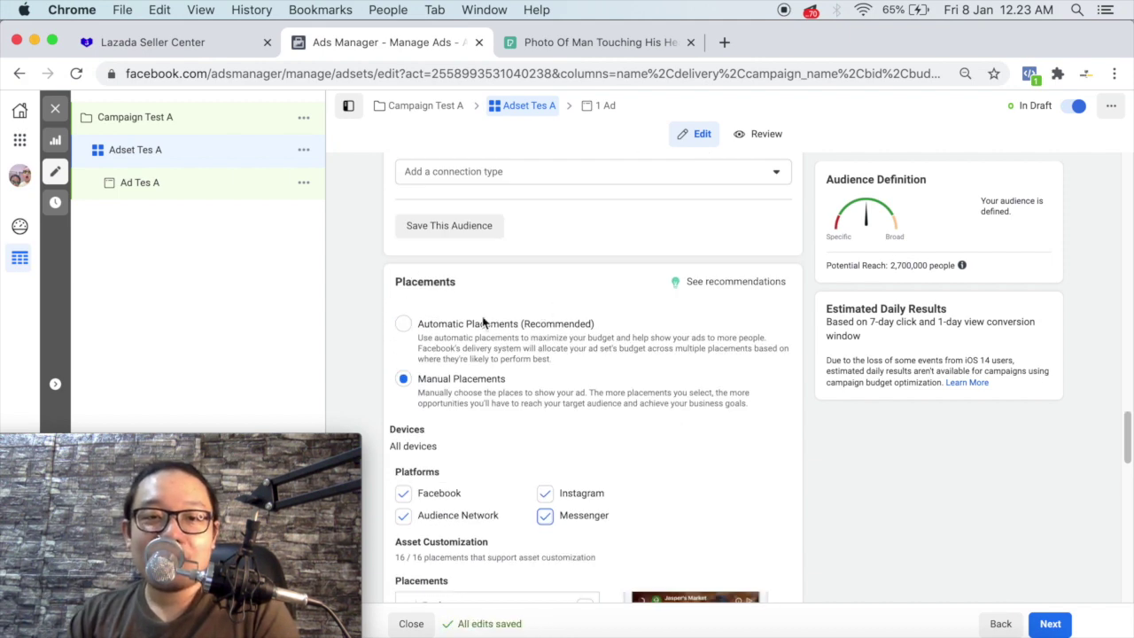
# Review the manual placement settings, the individual placements in every group, and the explanation of Optimization for Ad Delivery
pyautogui.scroll(-1, 528, 333)
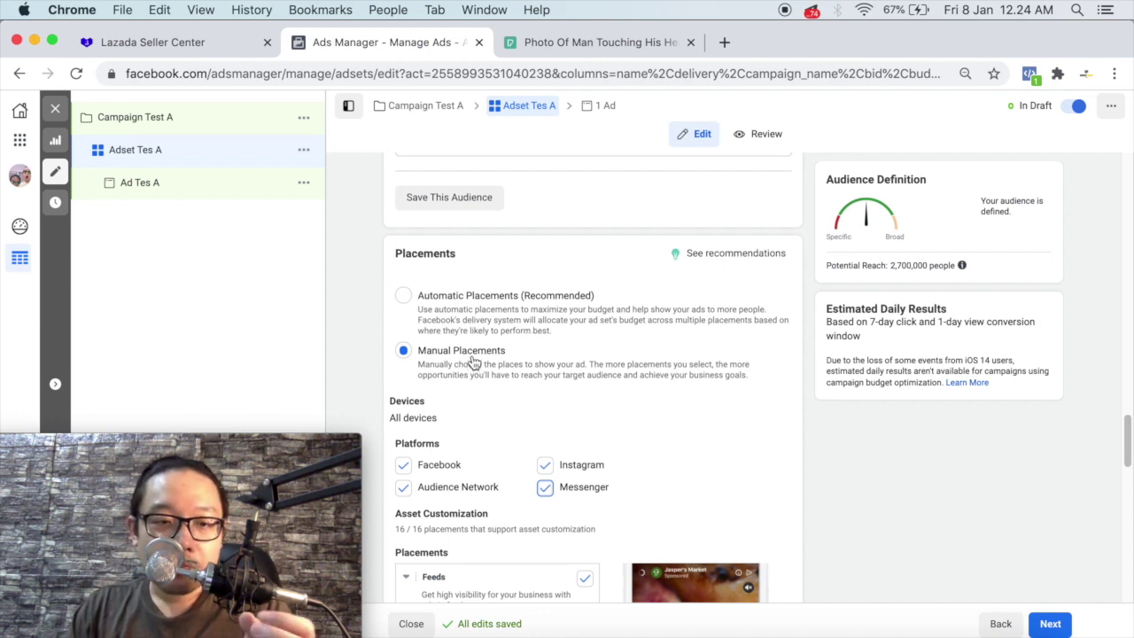
pyautogui.scroll(-4, 472, 361)
pyautogui.scroll(6, 472, 356)
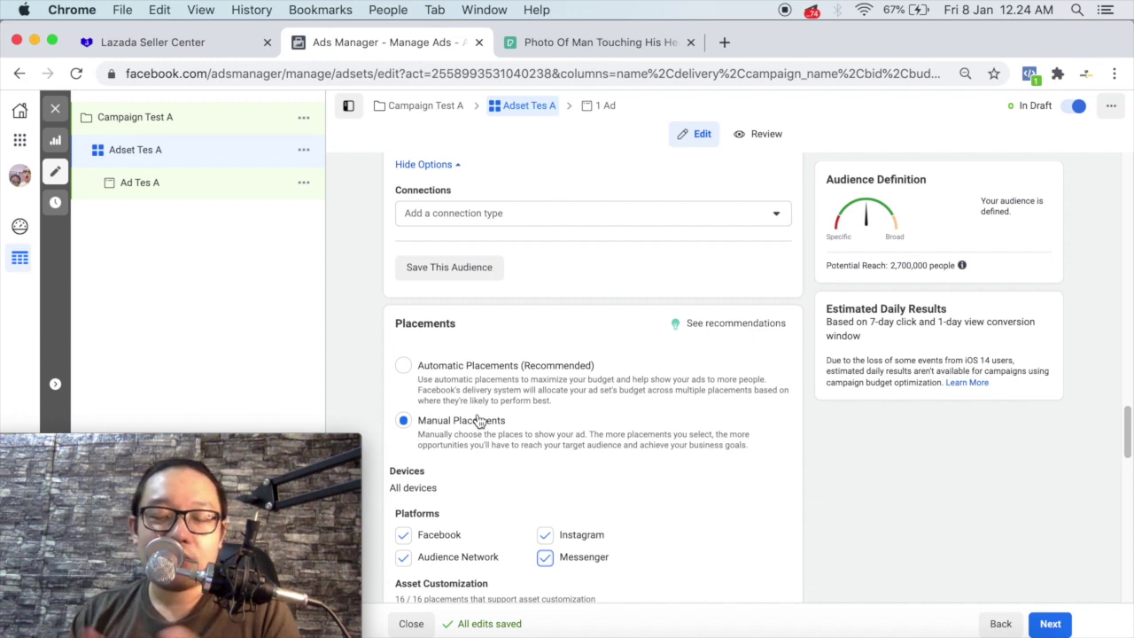
pyautogui.scroll(-4, 478, 420)
pyautogui.scroll(-5, 519, 418)
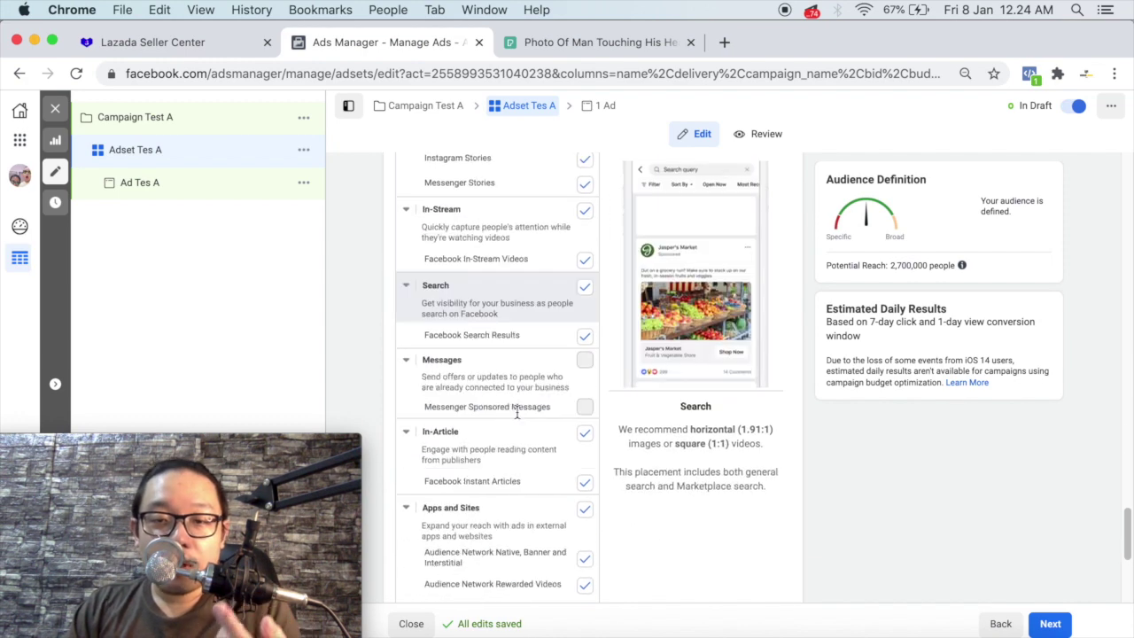
pyautogui.scroll(-5, 517, 414)
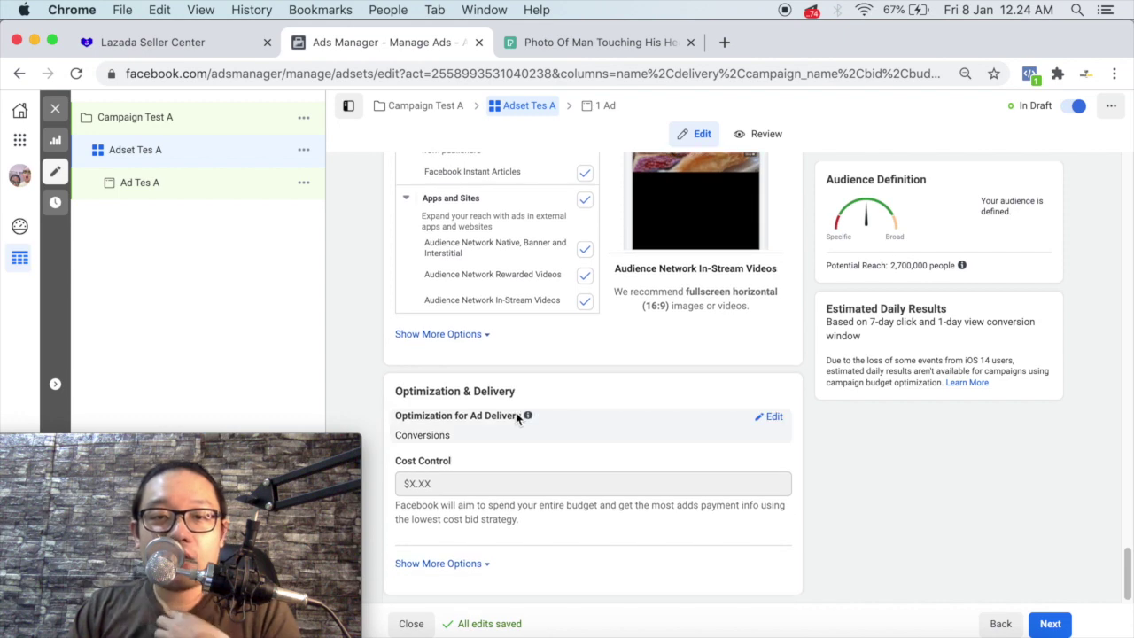
pyautogui.moveTo(526, 416)
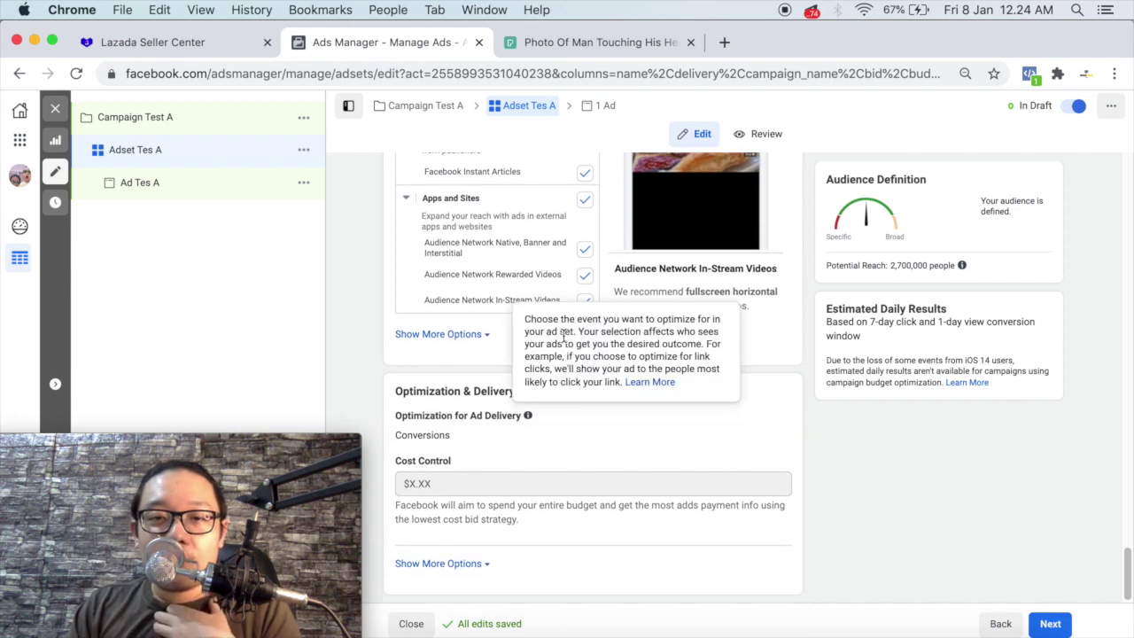
pyautogui.scroll(12, 585, 273)
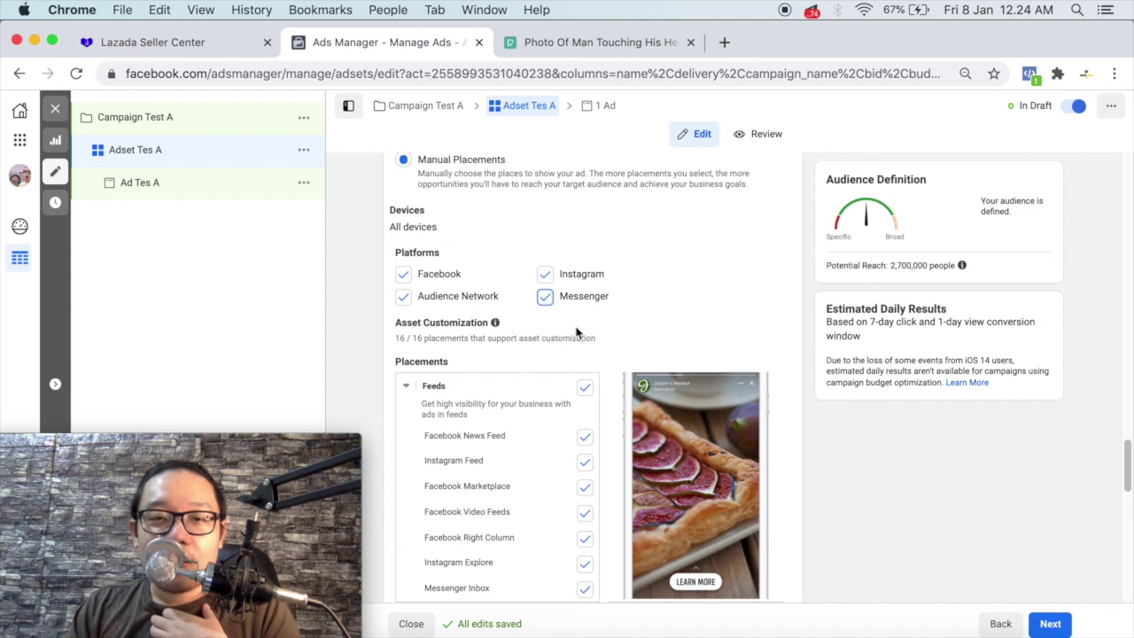
pyautogui.scroll(-7, 575, 332)
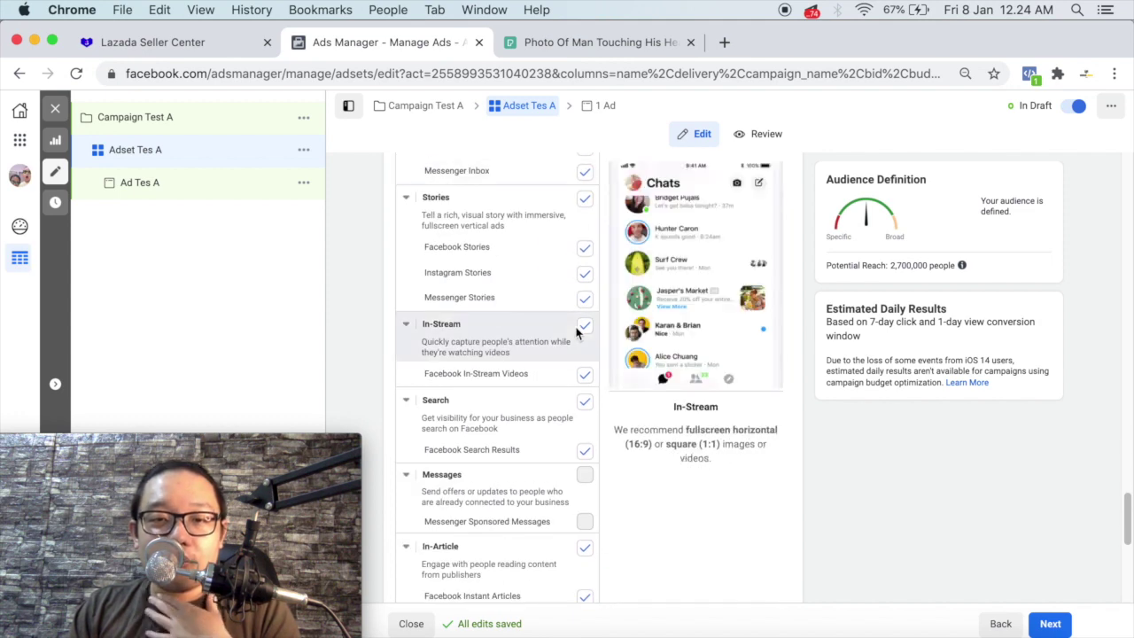
# Open the Optimization for Ad Delivery setting for editing and examine its available options
pyautogui.scroll(-4, 576, 332)
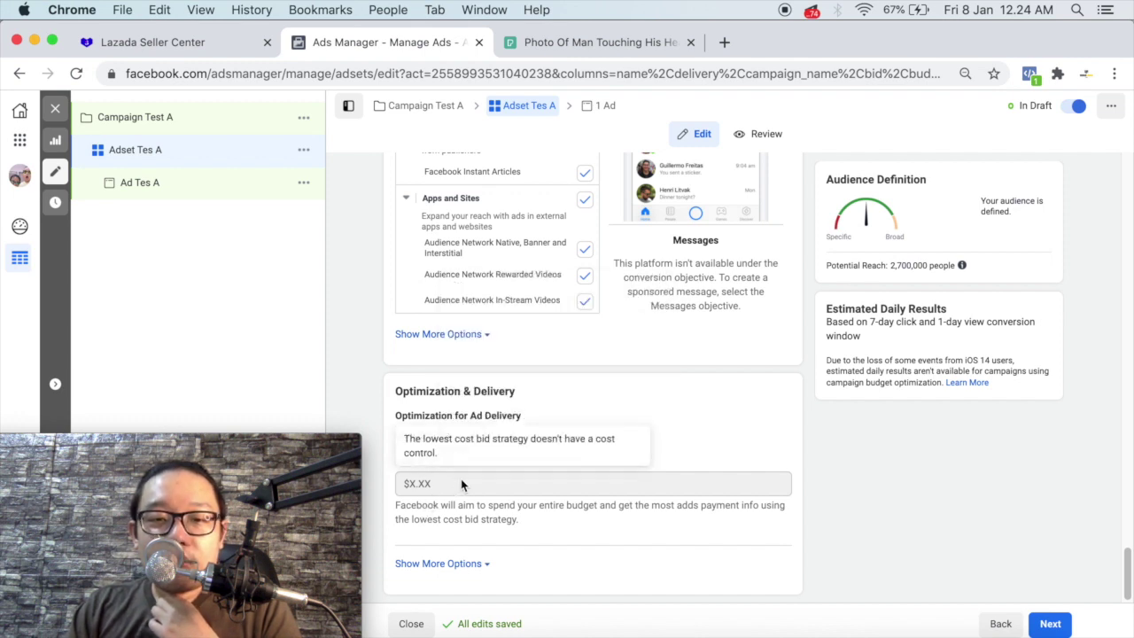
pyautogui.click(418, 434)
pyautogui.click(775, 417)
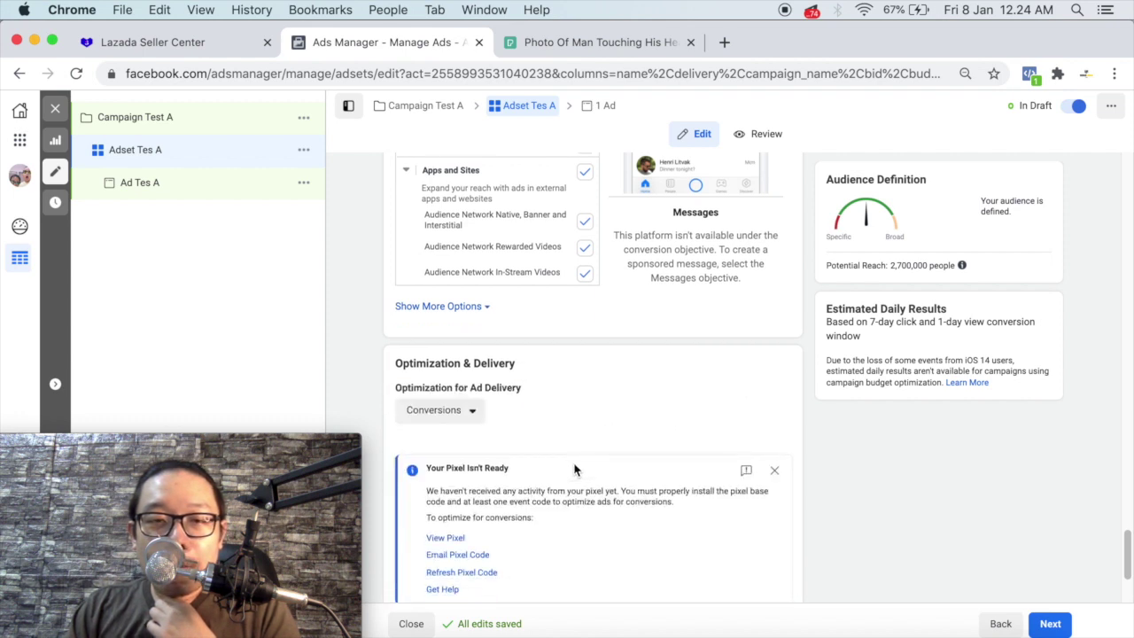
pyautogui.click(460, 412)
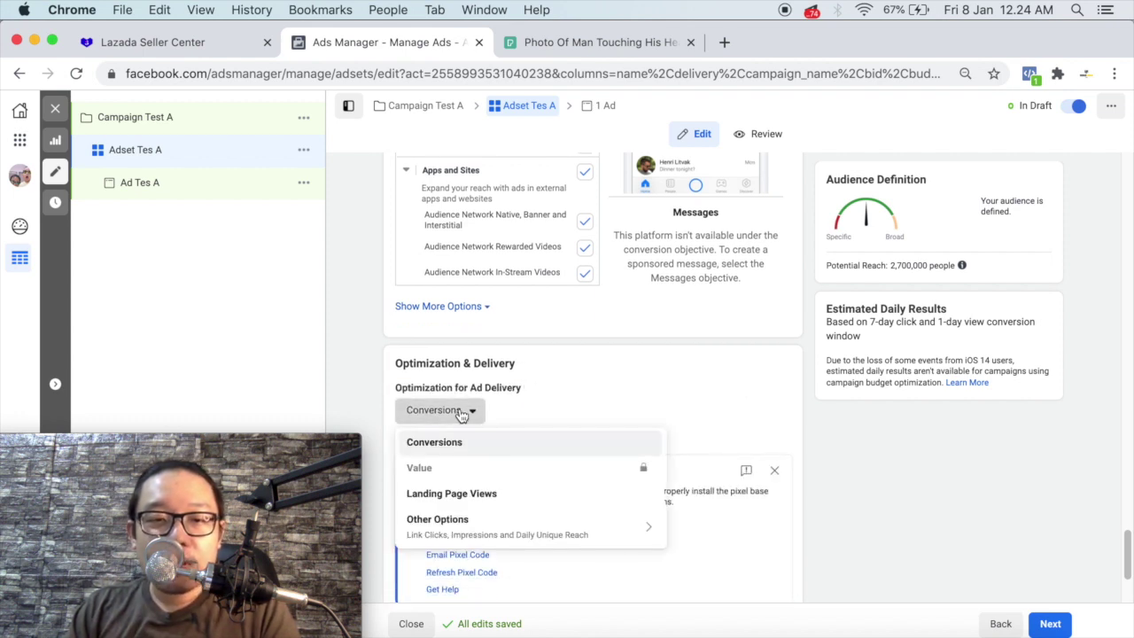
pyautogui.click(460, 412)
# Dismiss the pixel notice under Optimization & Delivery and expand the additional options to check Conversion Window and When You Get Charged
pyautogui.scroll(-3, 595, 398)
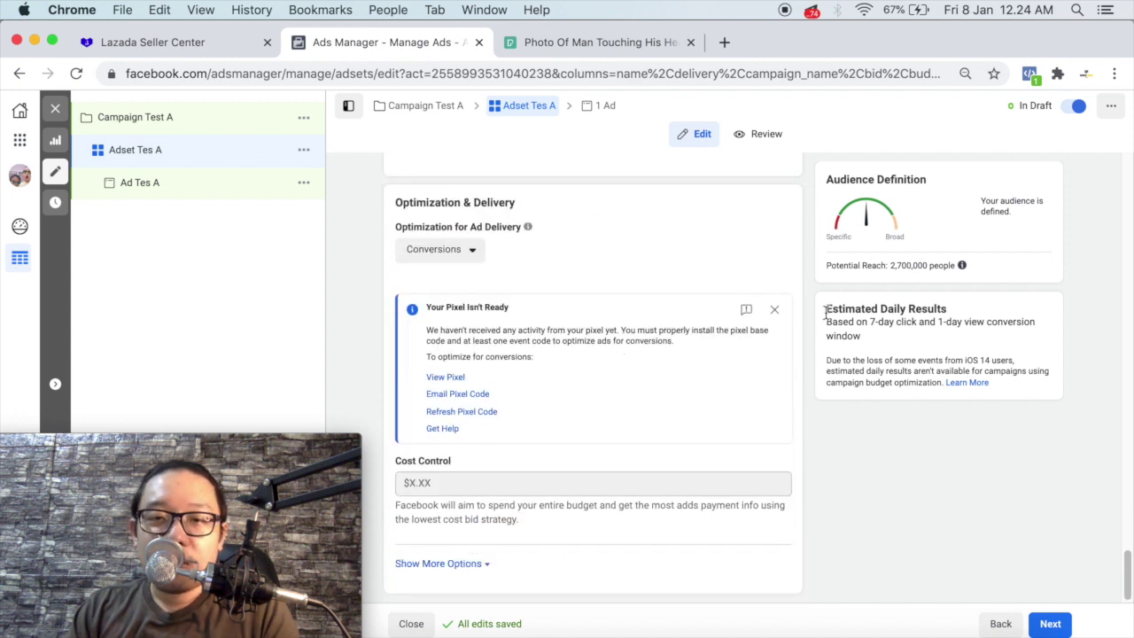
pyautogui.click(774, 309)
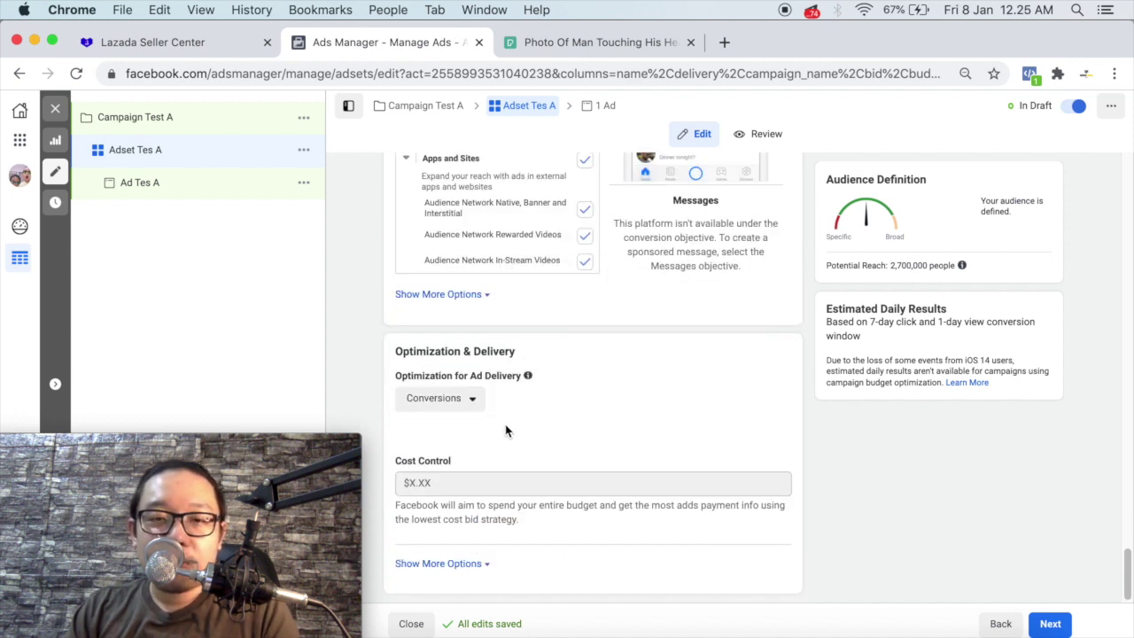
pyautogui.click(436, 564)
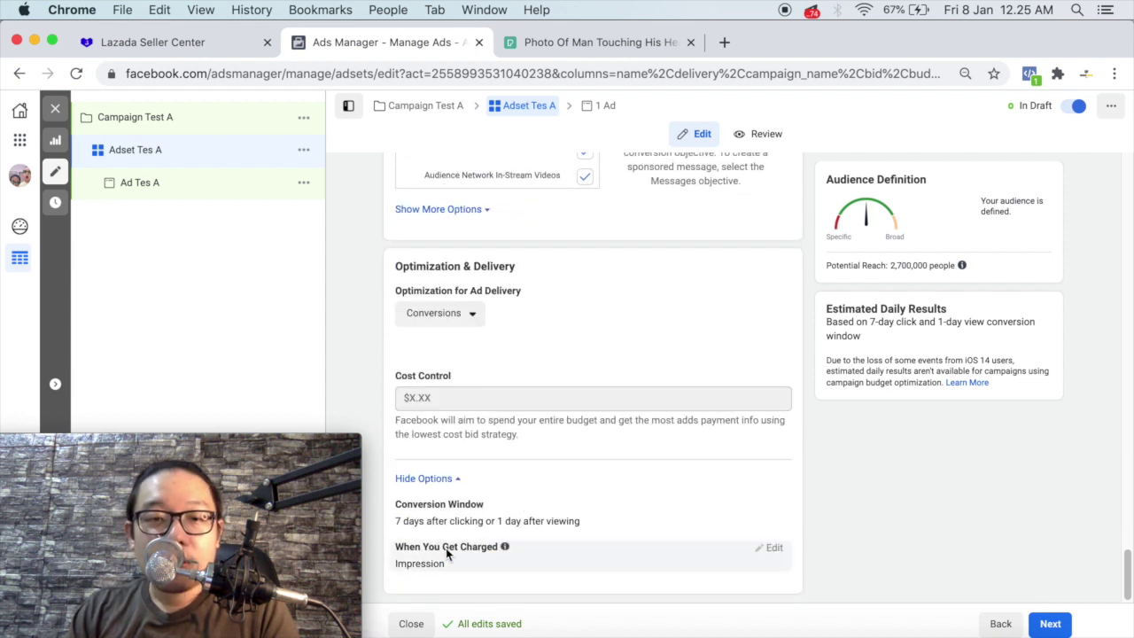
pyautogui.scroll(1, 475, 516)
pyautogui.scroll(20, 477, 522)
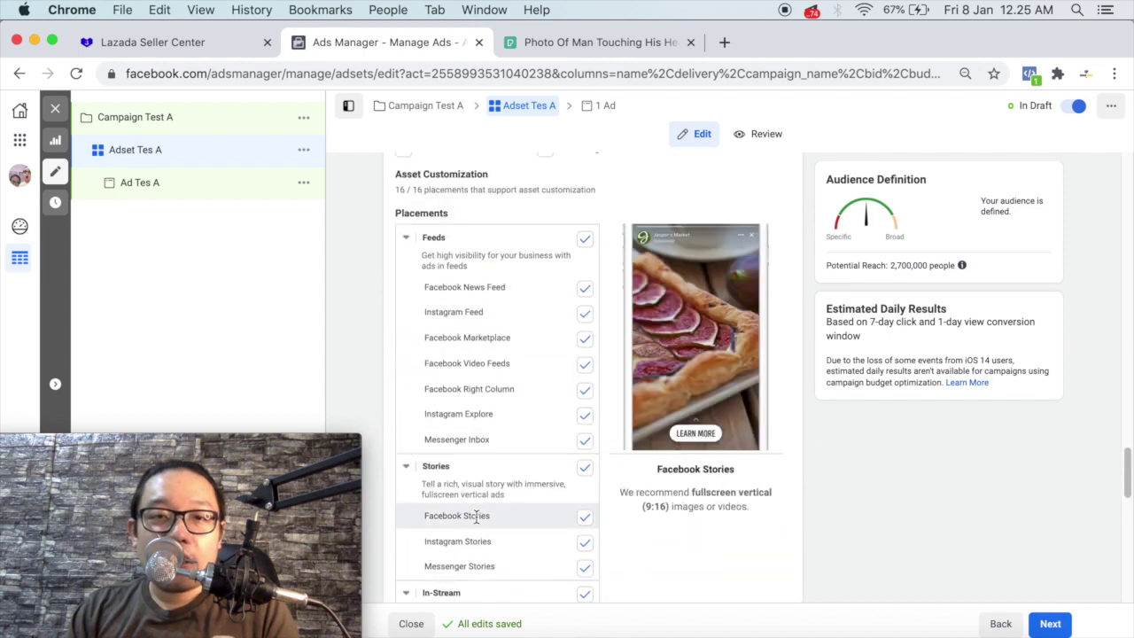
pyautogui.scroll(3, 476, 522)
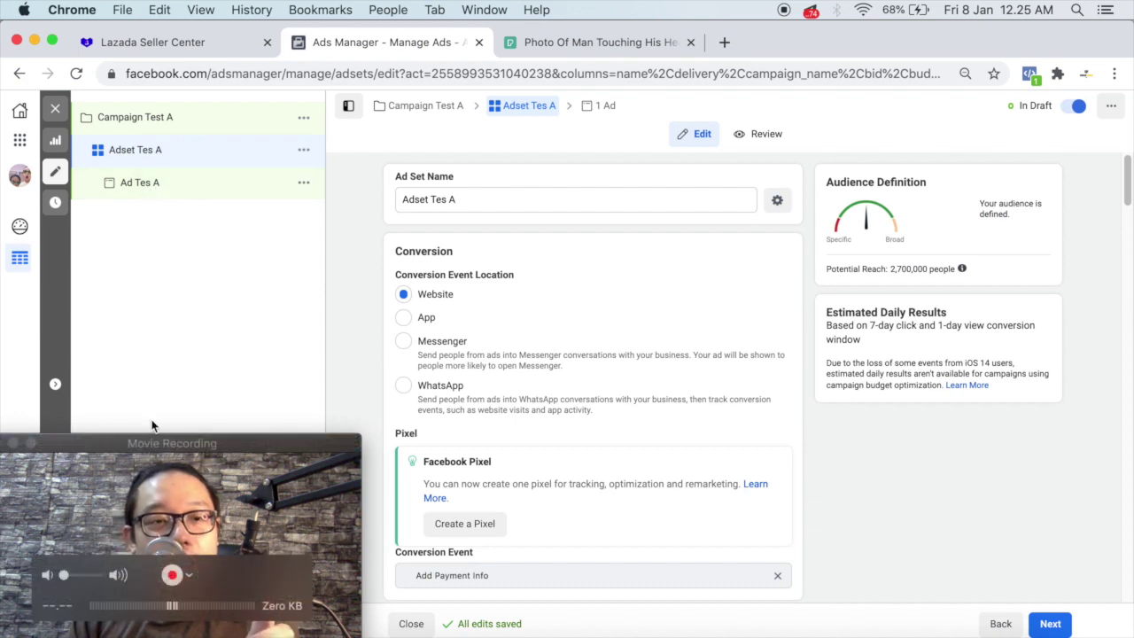
# Move QuickTime Player's Movie Recording window off the recommendation card and enlarge it, and dismiss the Select Multiple Placements recommendation
pyautogui.click(240, 425)
pyautogui.moveTo(182, 440); pyautogui.dragTo(960, 404)
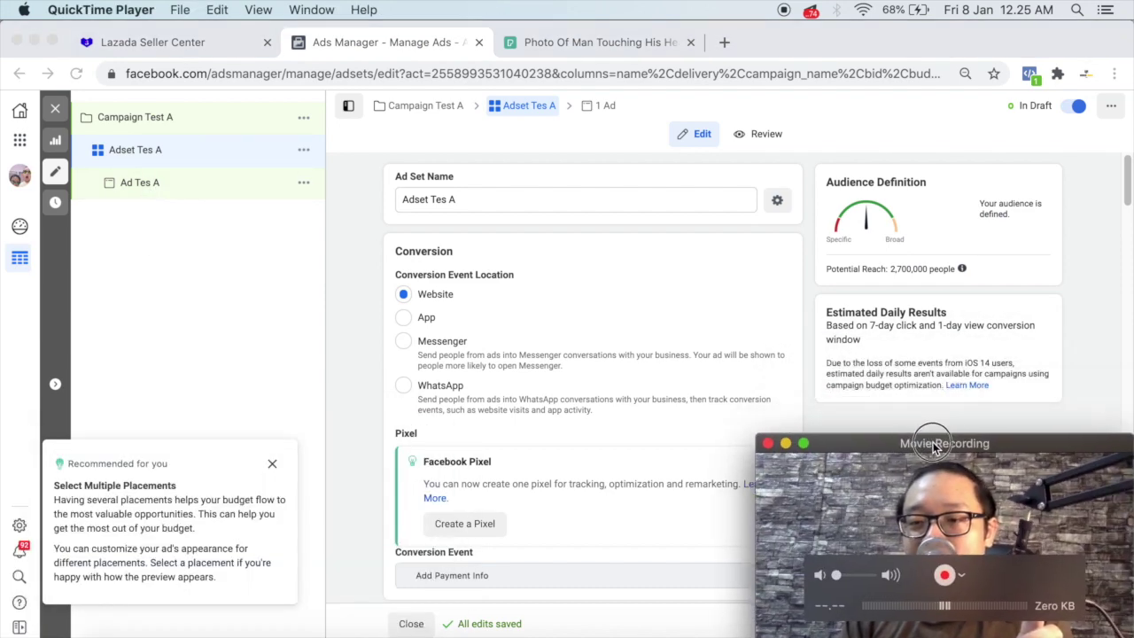
pyautogui.moveTo(752, 430); pyautogui.dragTo(651, 372)
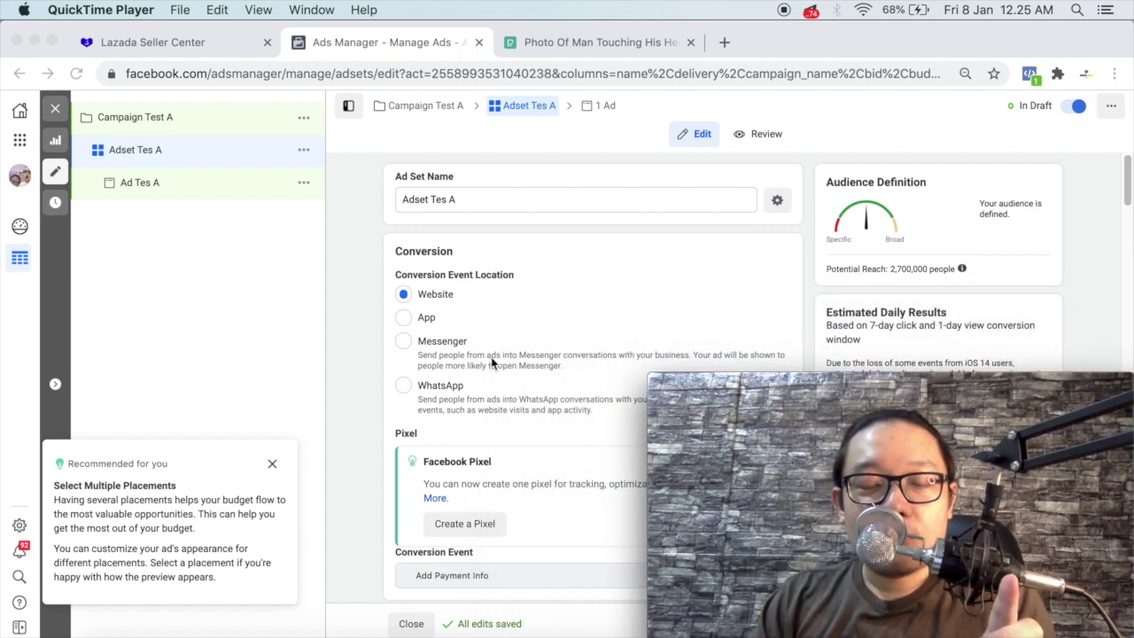
pyautogui.click(272, 463)
pyautogui.click(758, 383)
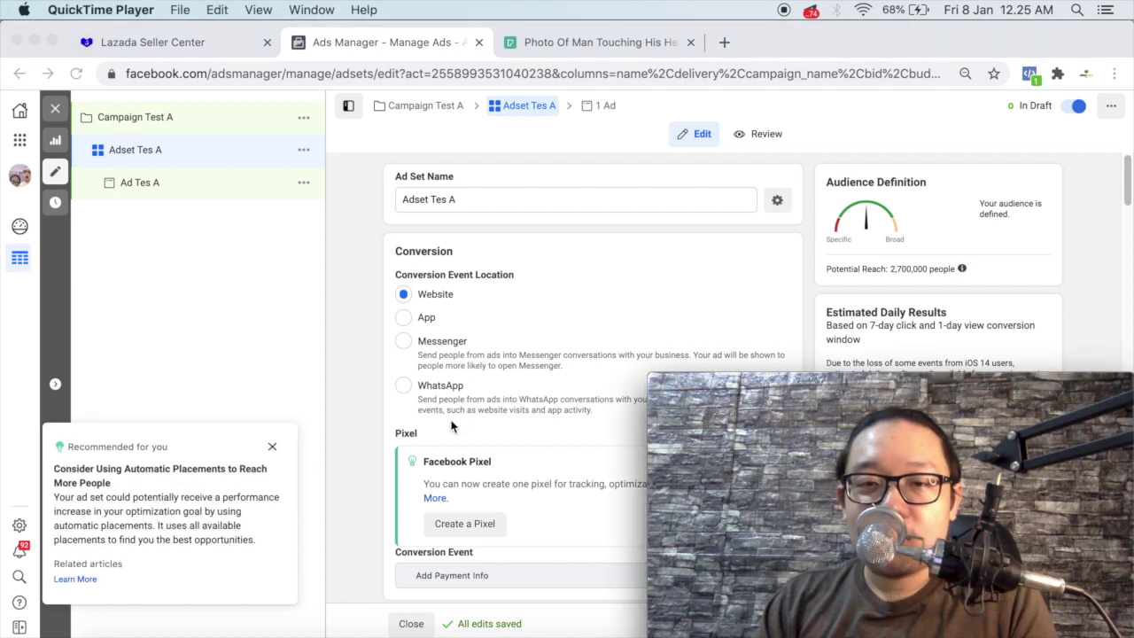